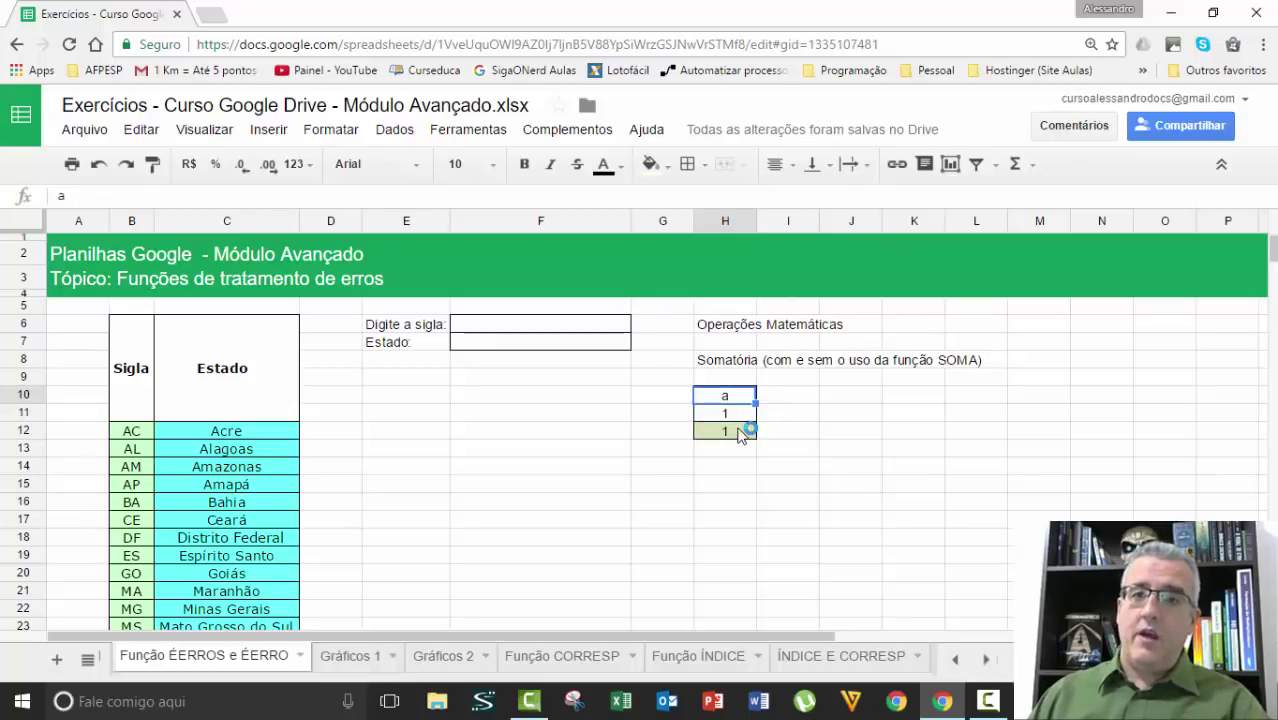
Inspect the SOMA formula behind the total in cell H12 and the range it adds.
click(737, 430)
click(79, 195)
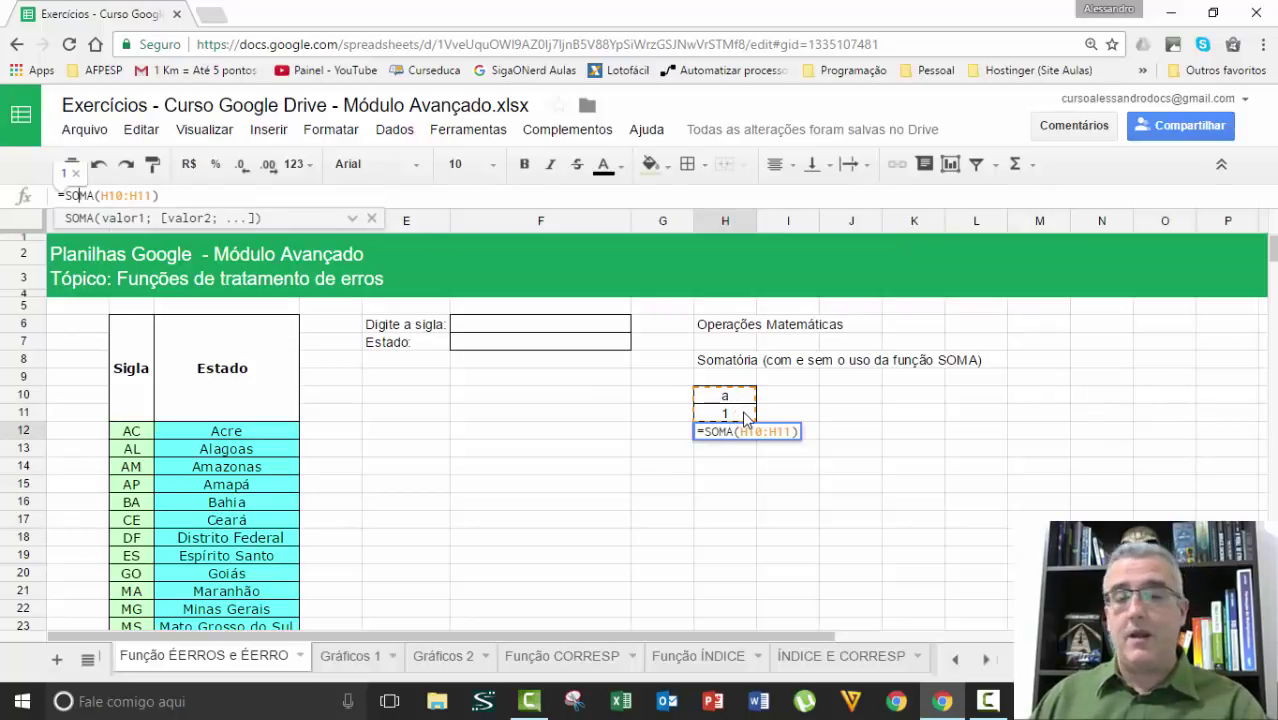
key(ctrl+Return)
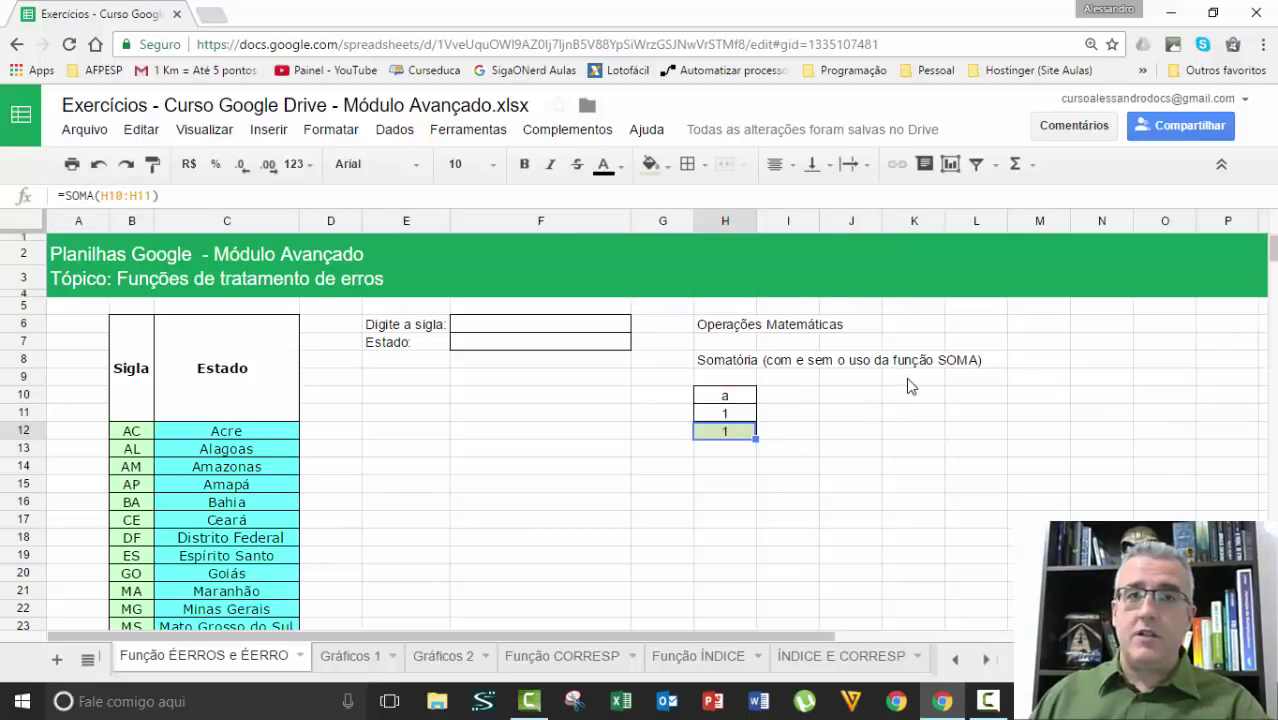
Replace the total in H12 with the direct addition =H10+H11 and widen column H to span the Somatória heading.
text(=)
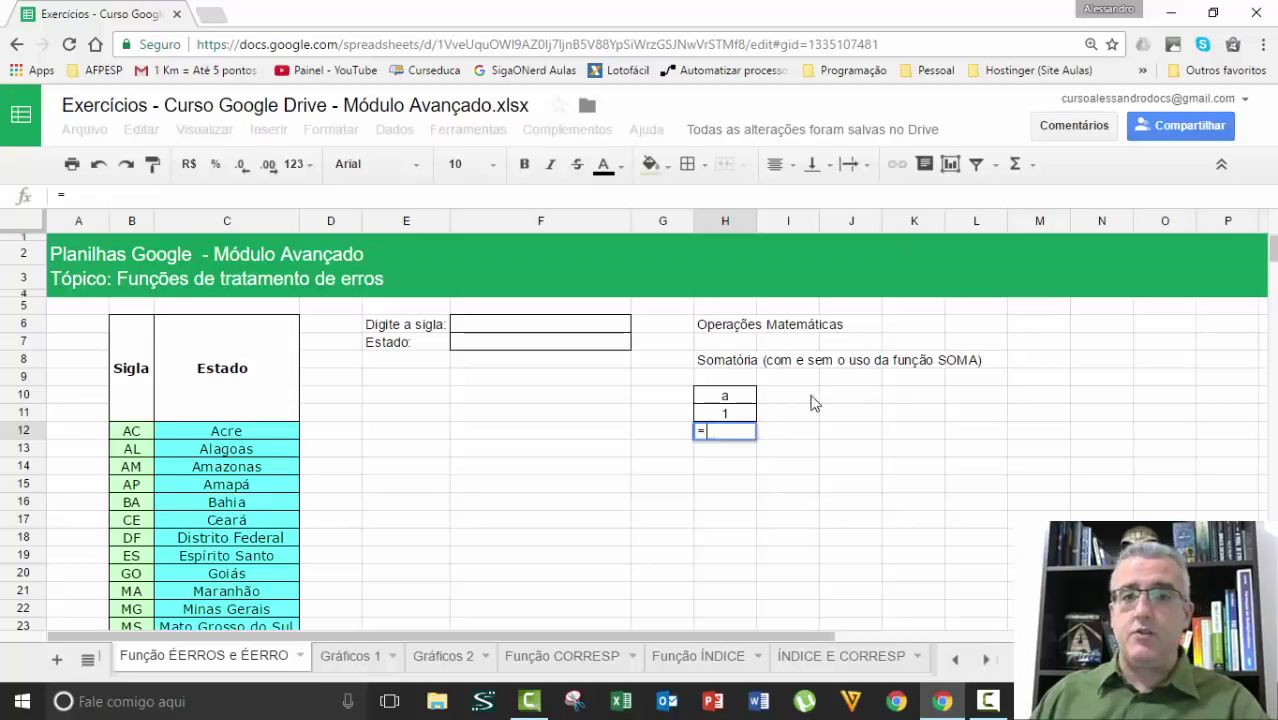
click(738, 399)
text(+)
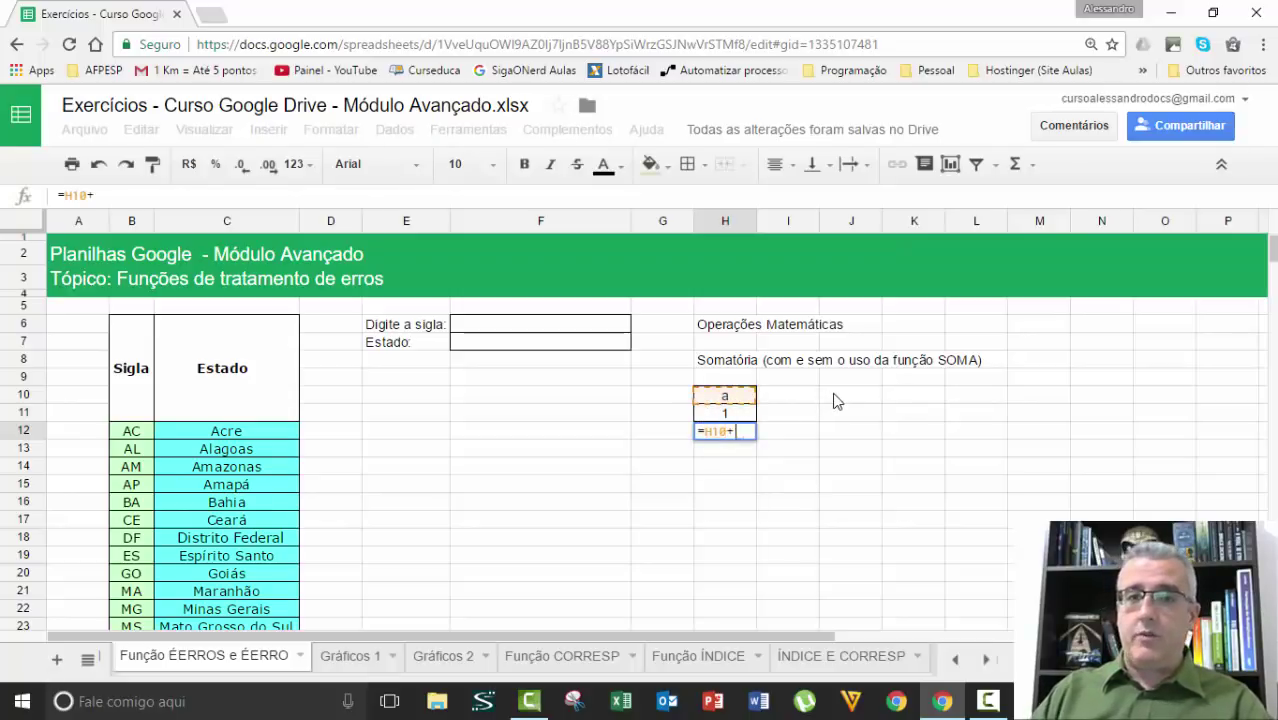
click(720, 413)
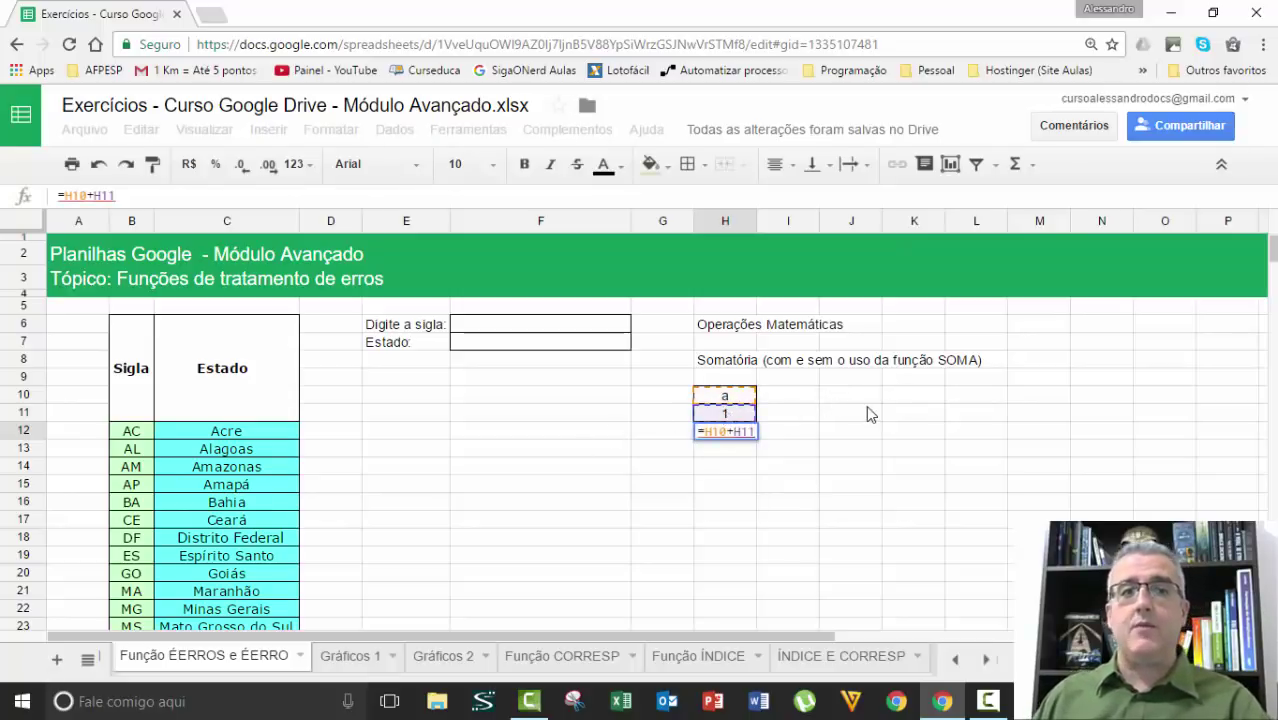
key(Return)
key(Up)
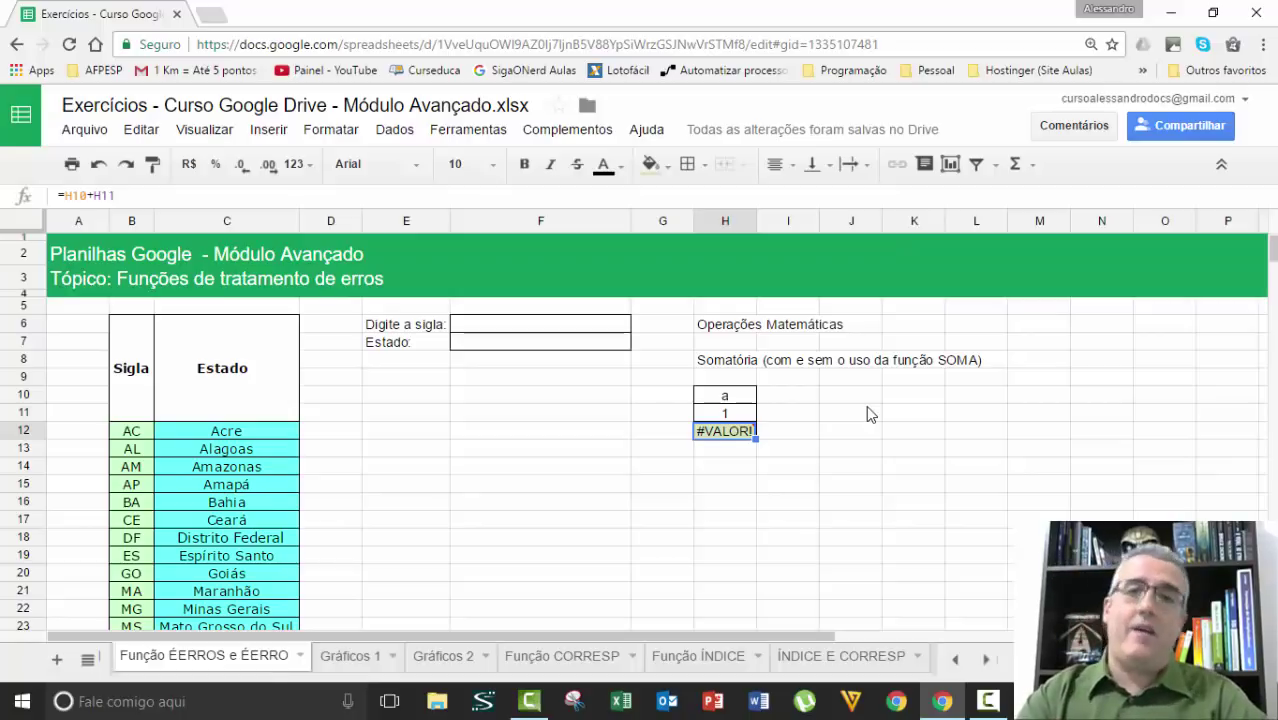
drag(755, 221, 1002, 224)
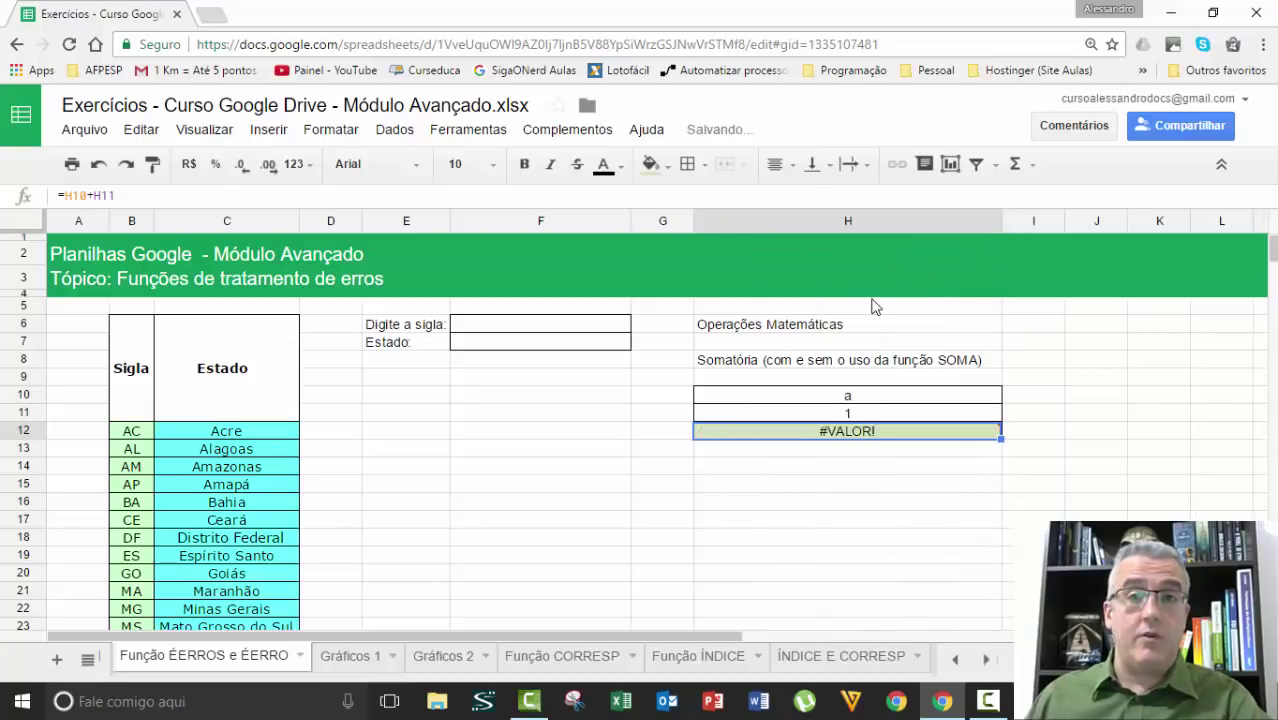
Enter =ÉERRO(H12) in cell H14 to test whether the addition produces an error.
click(845, 456)
click(847, 466)
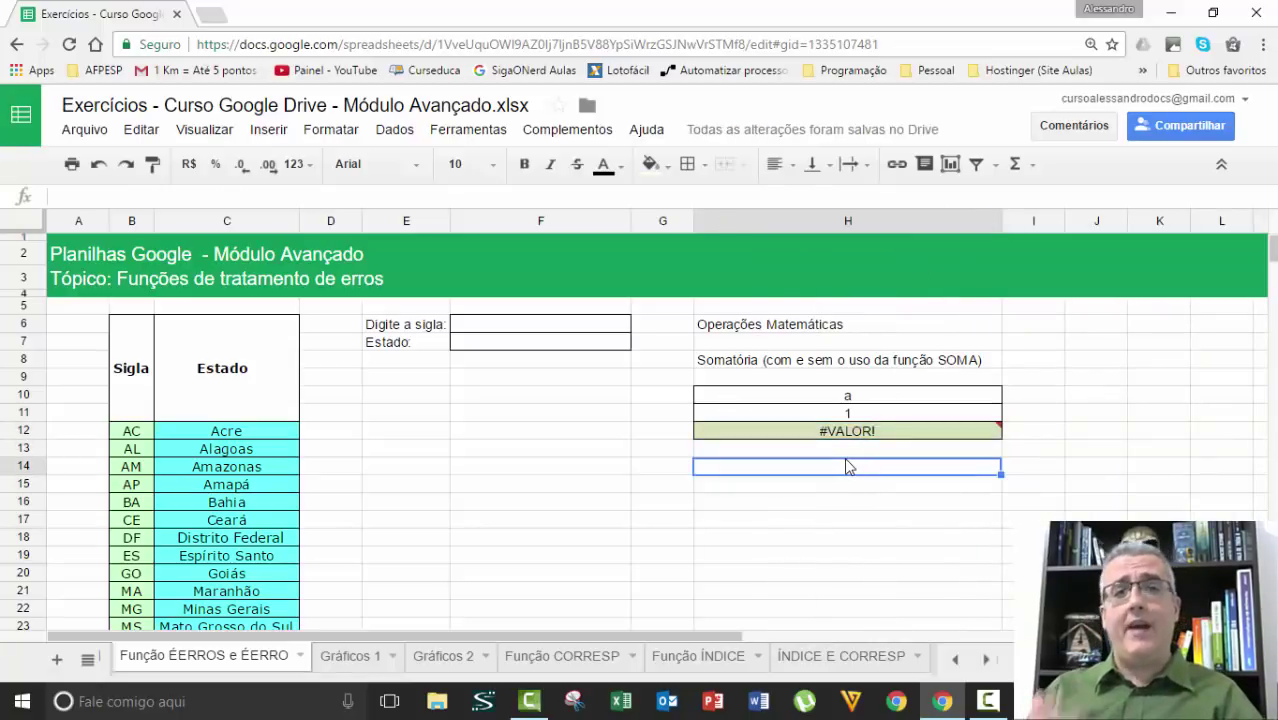
text(=éerro)
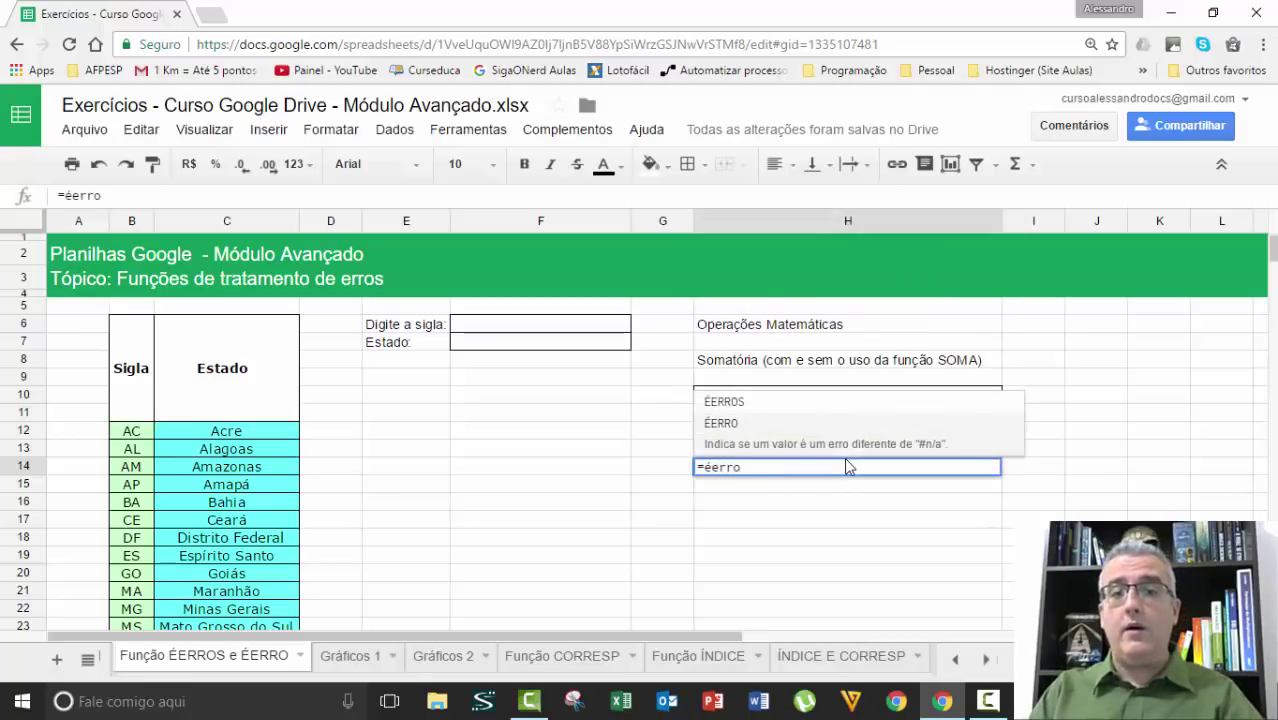
text(()
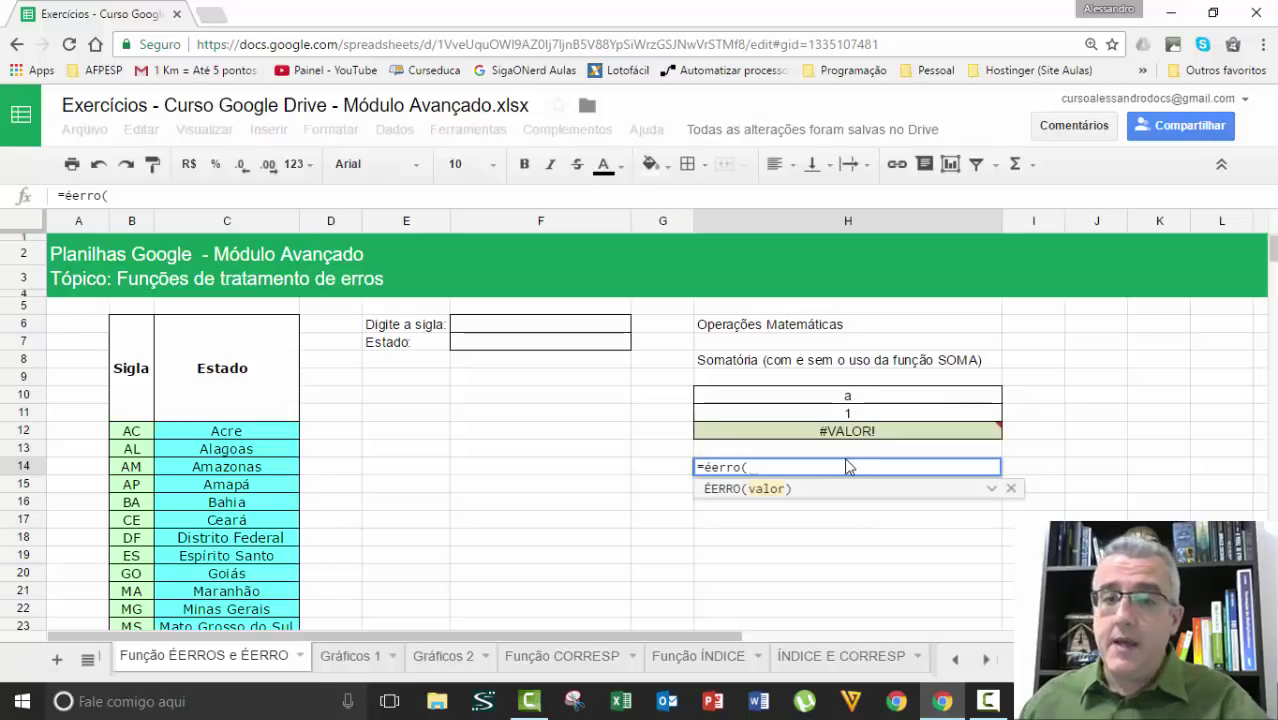
key(BackSpace)
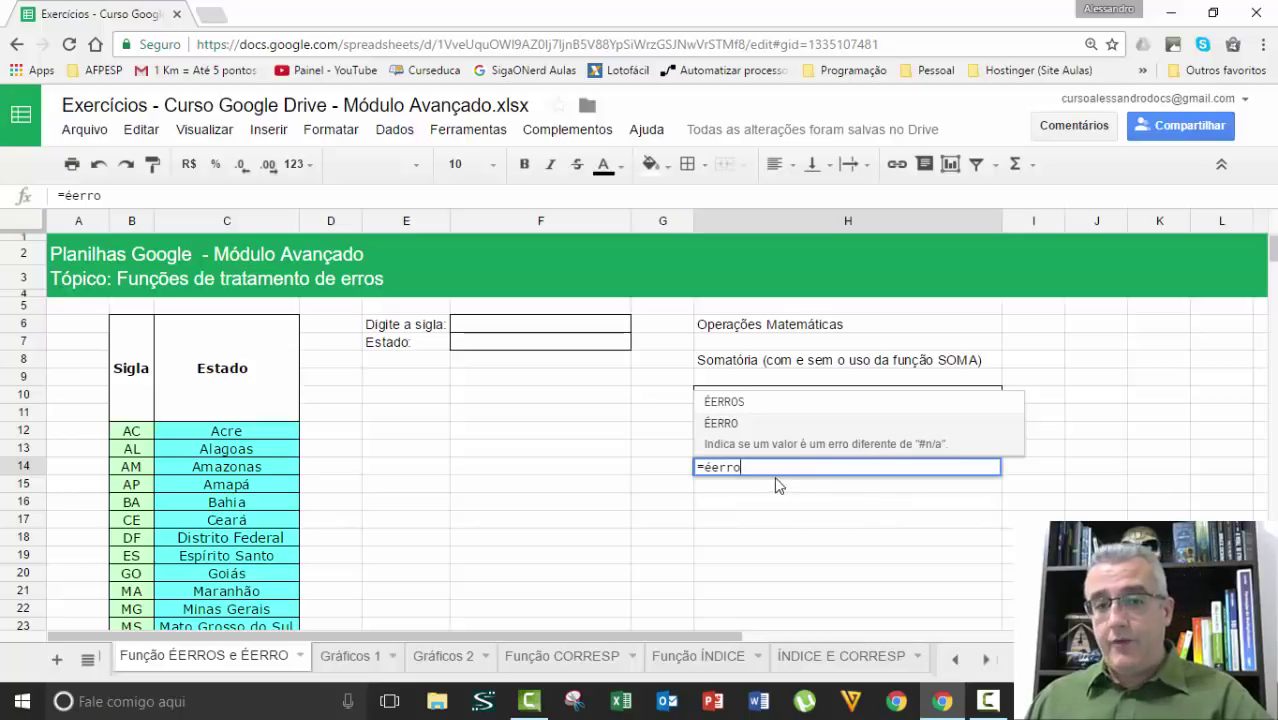
text(()
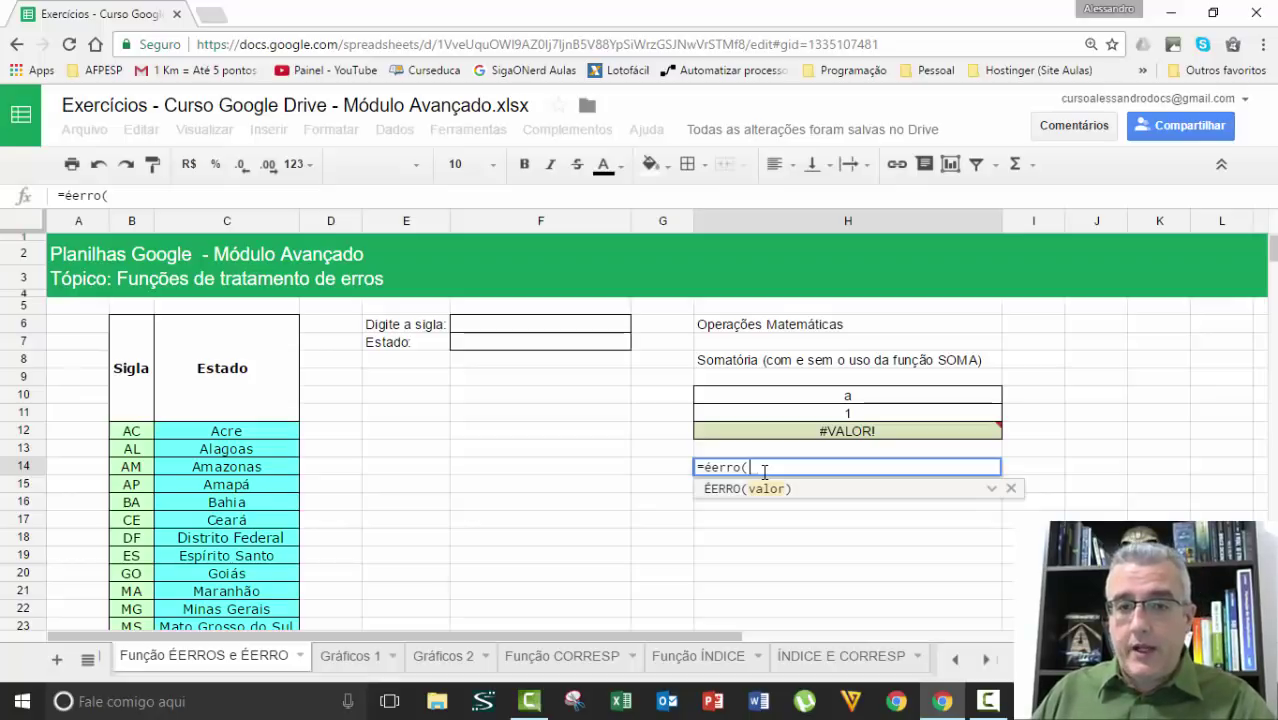
click(960, 430)
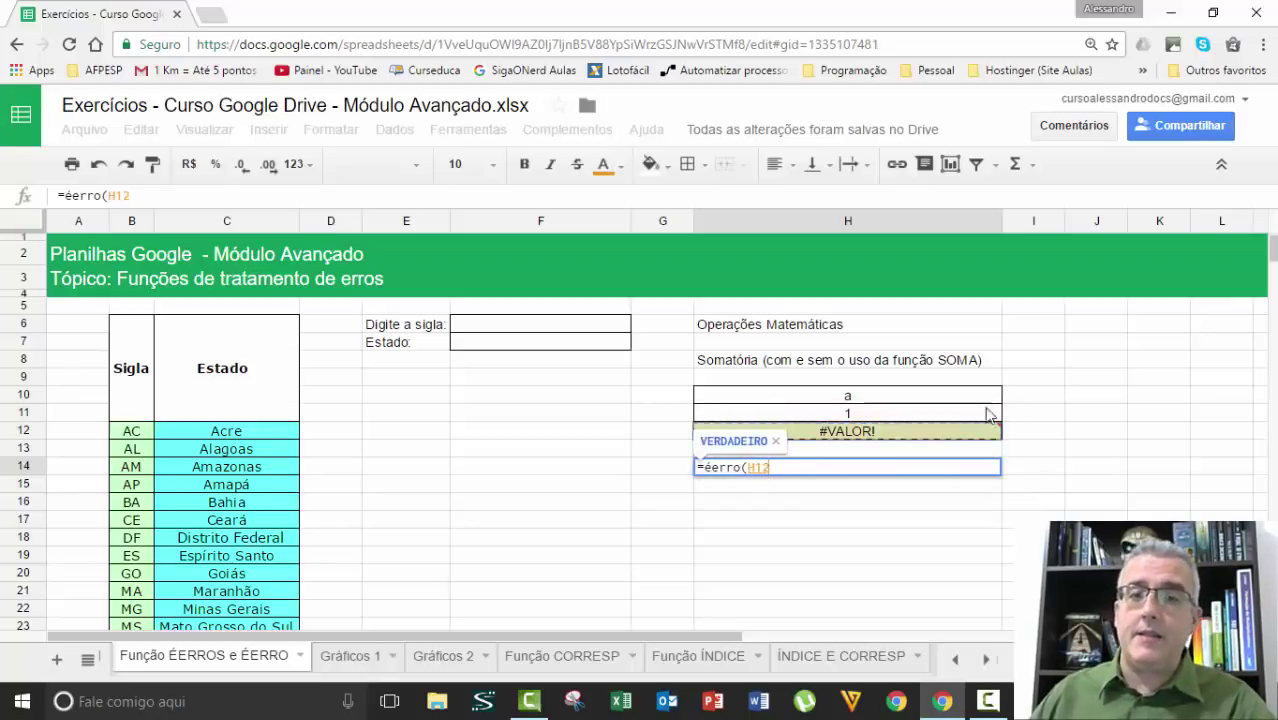
key(Return)
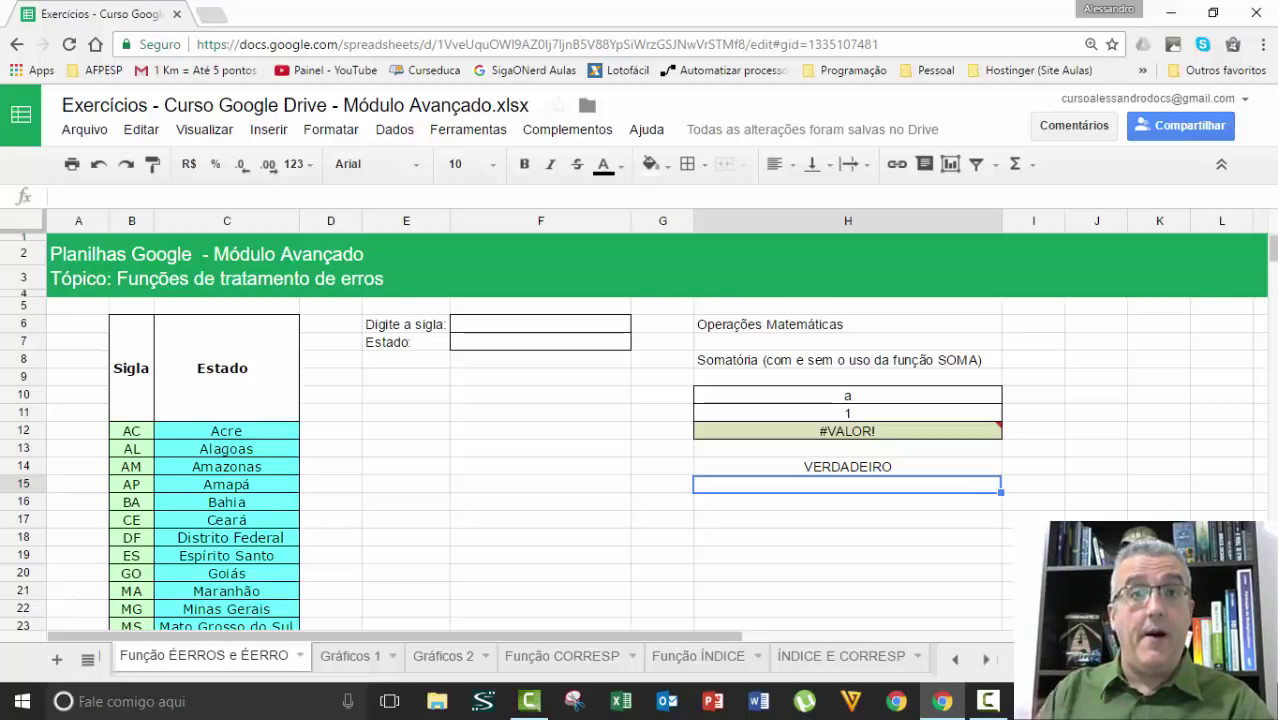
key(Up)
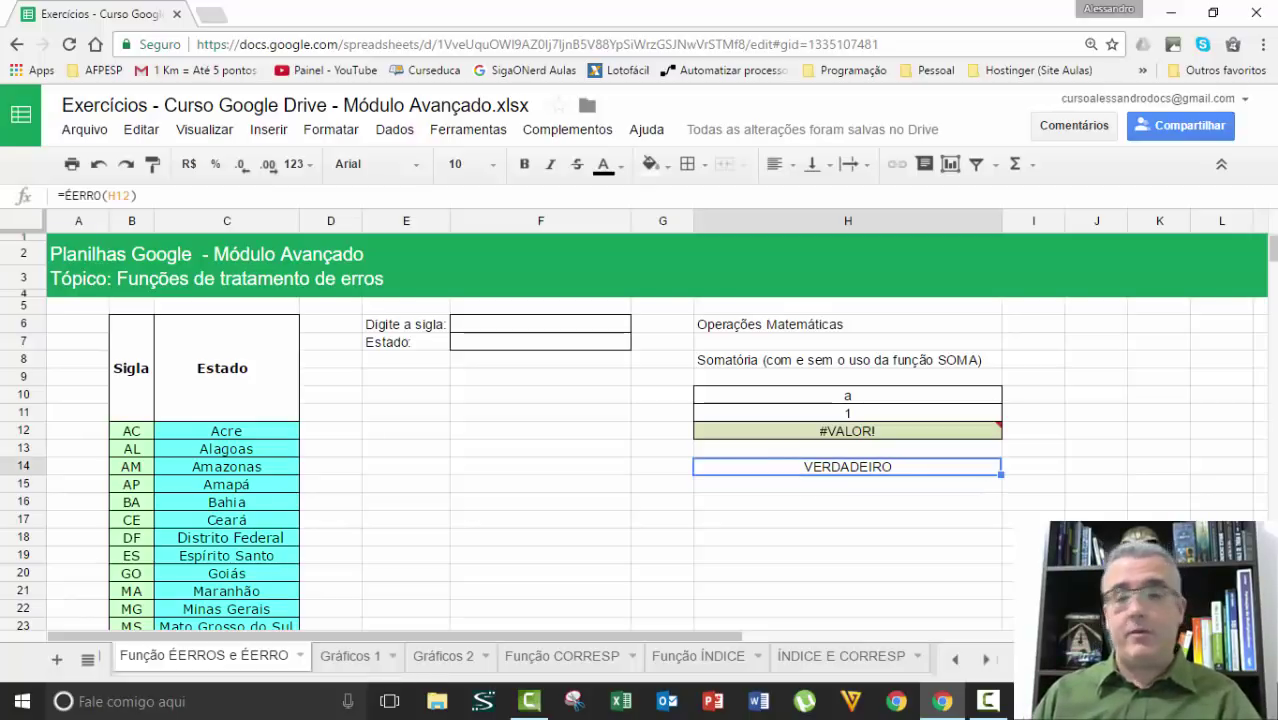
Enter =SE(H14;"Há valores indevidos nas células";"") in cell H15.
key(Down)
text(=se()
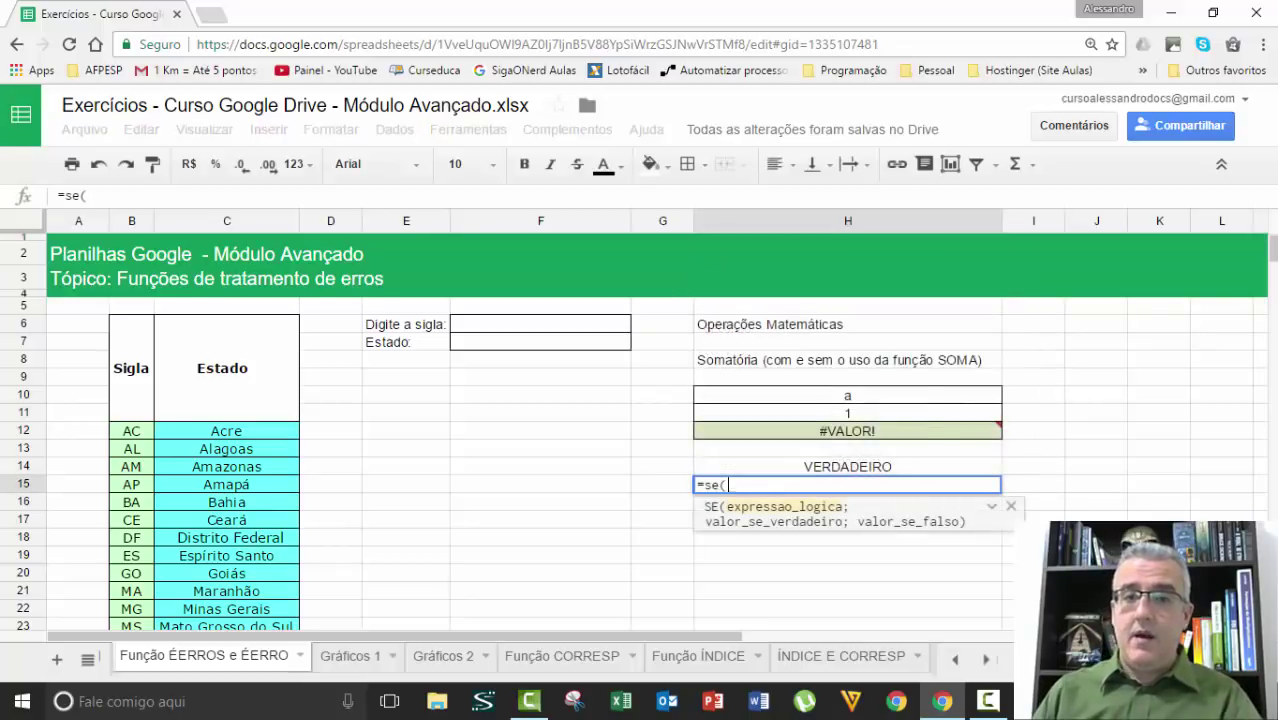
key(Up)
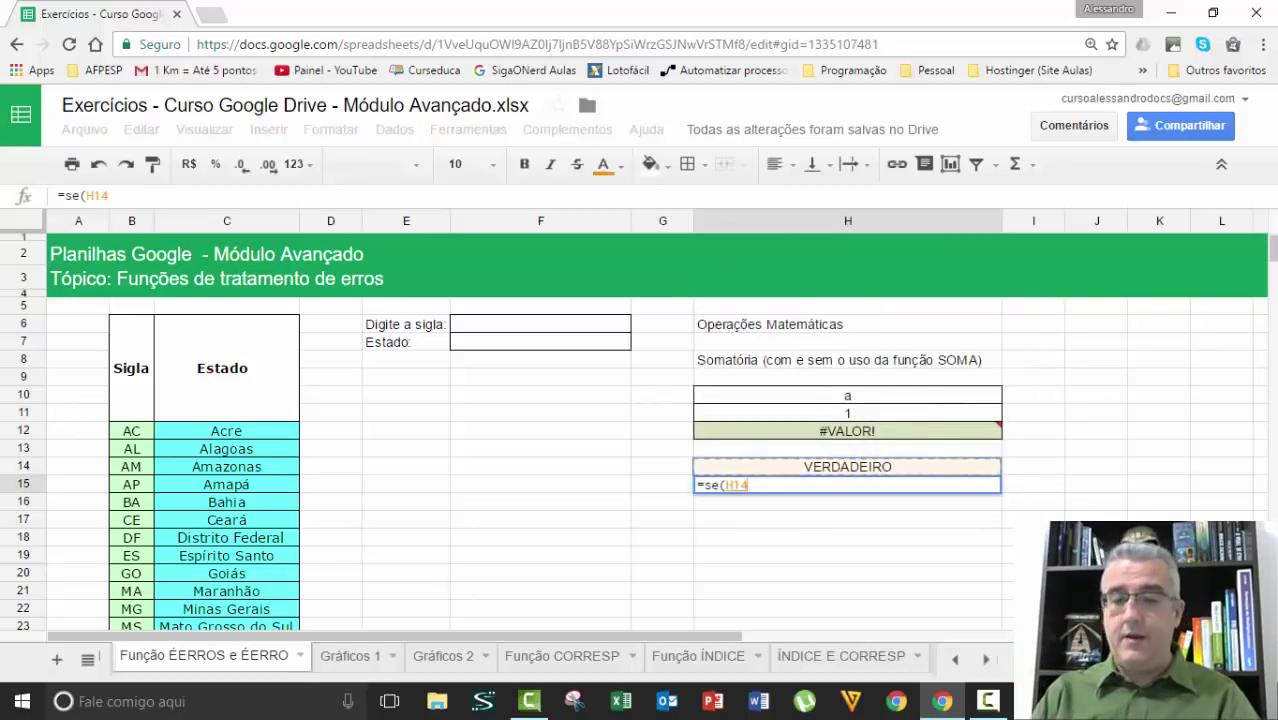
text(;"H)
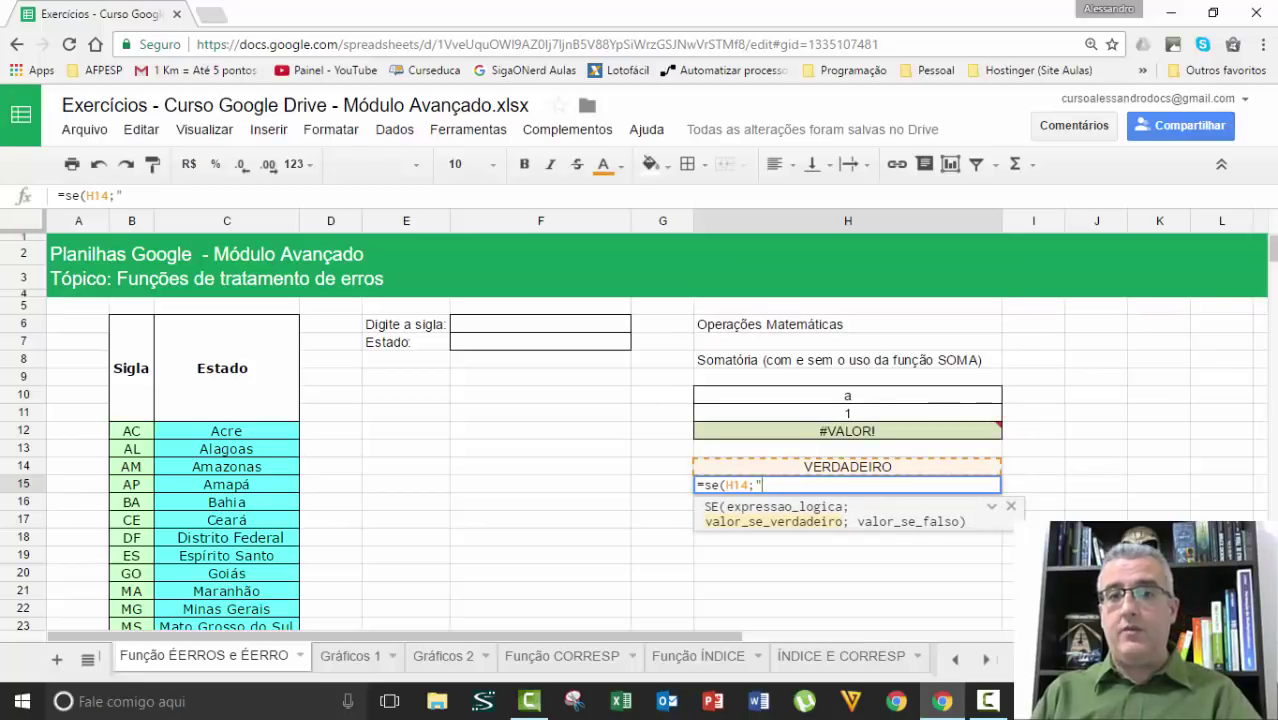
text(á v)
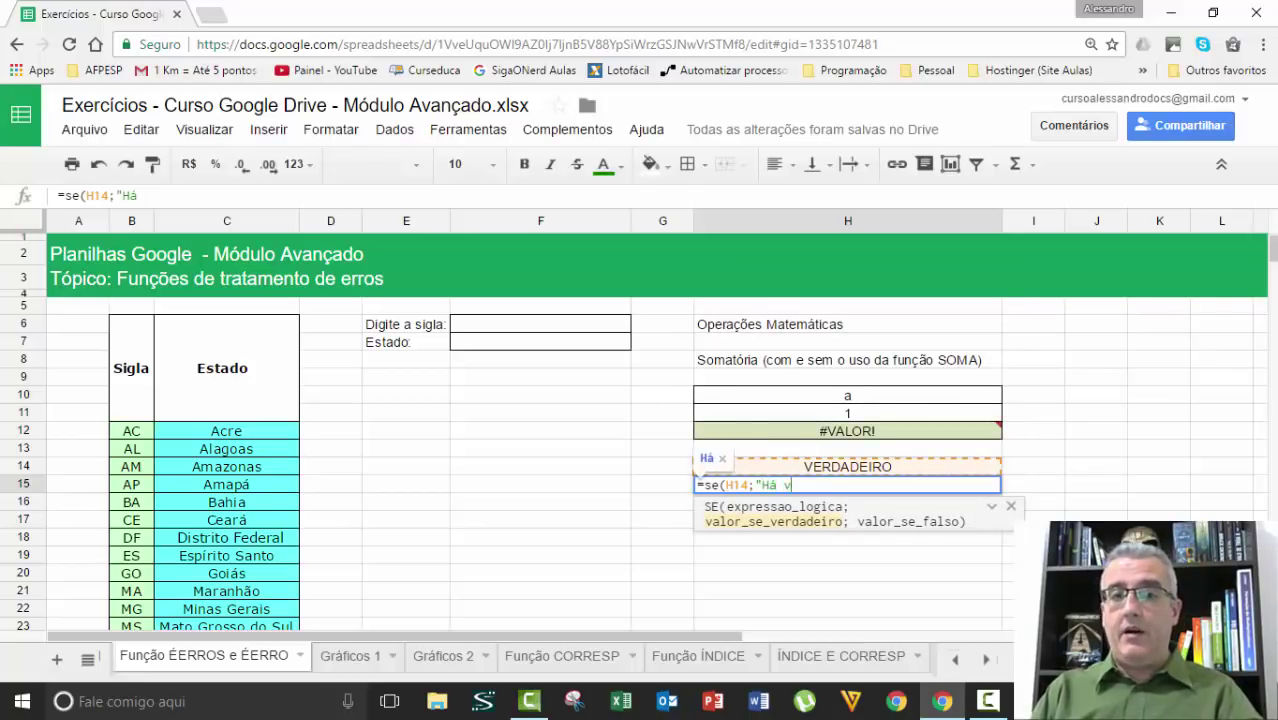
text(alores indevid)
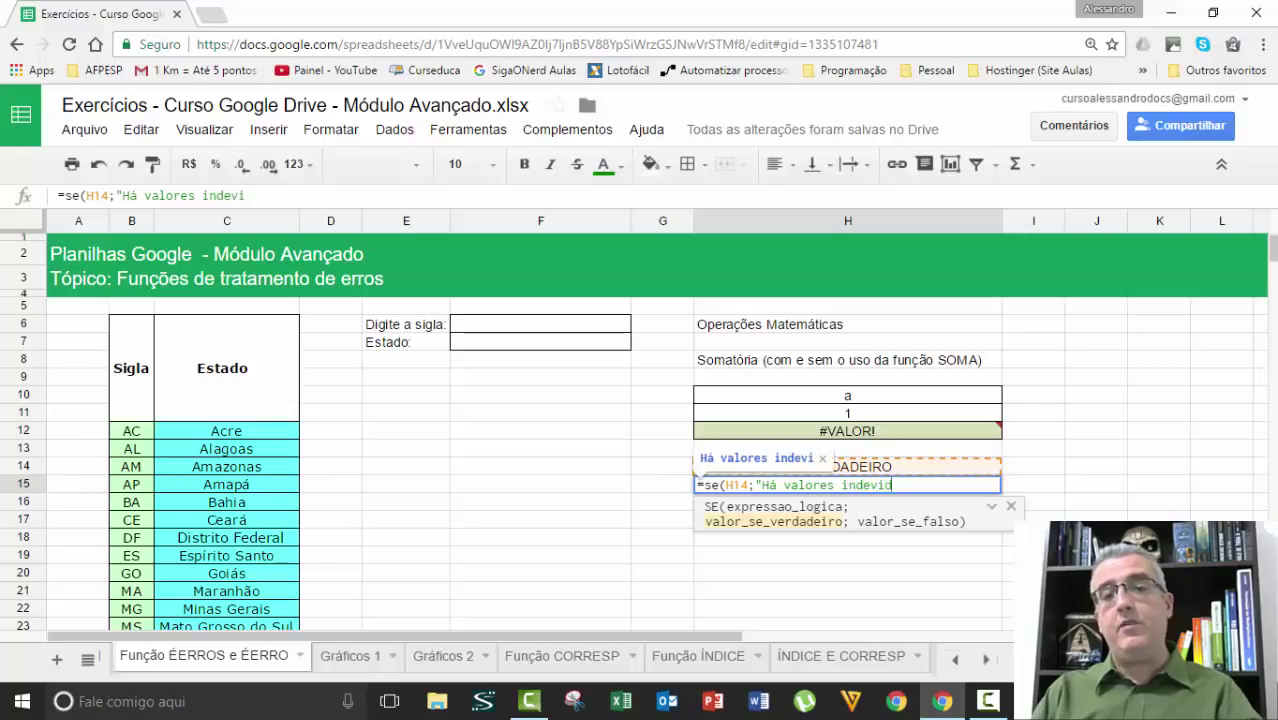
text(os nas célu)
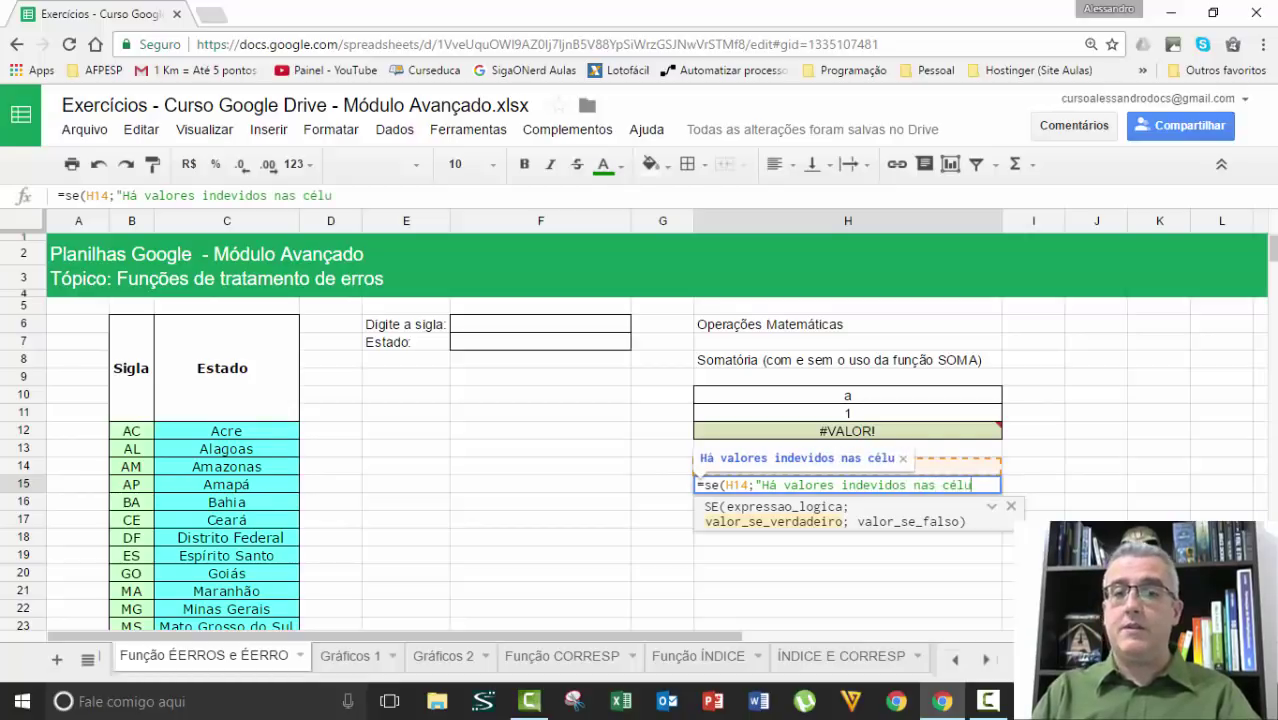
text(las";"")
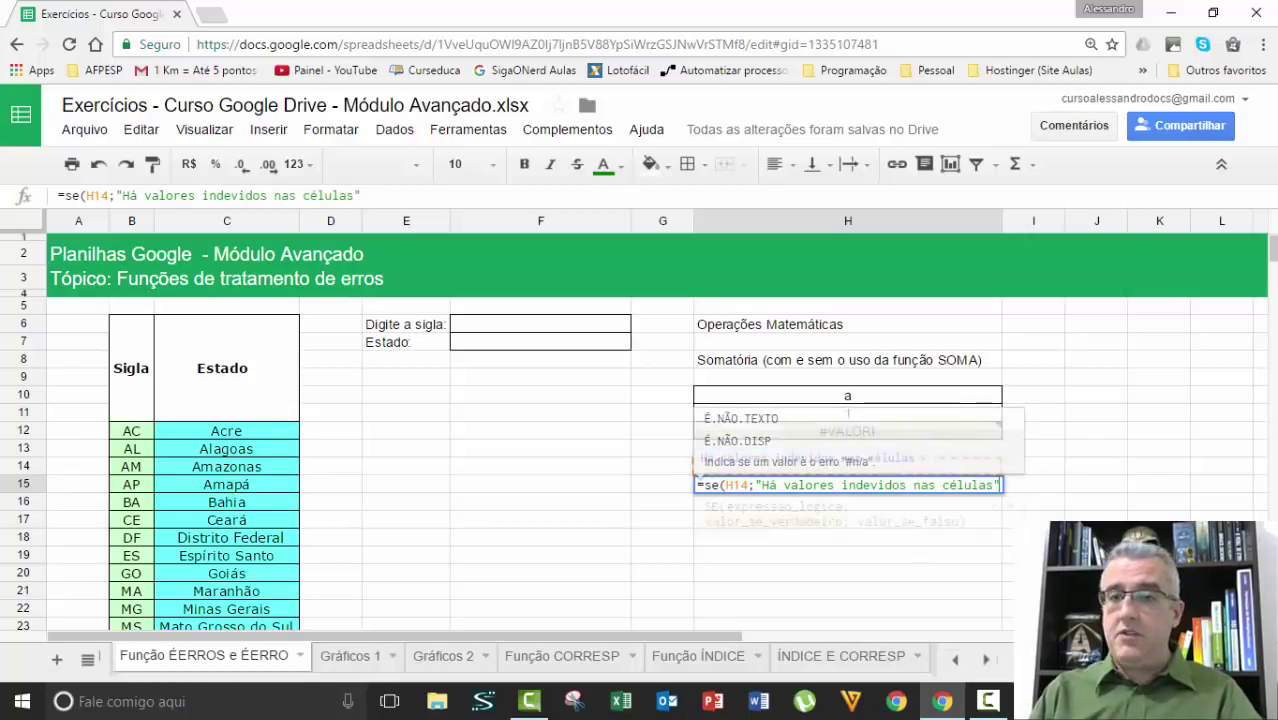
text())
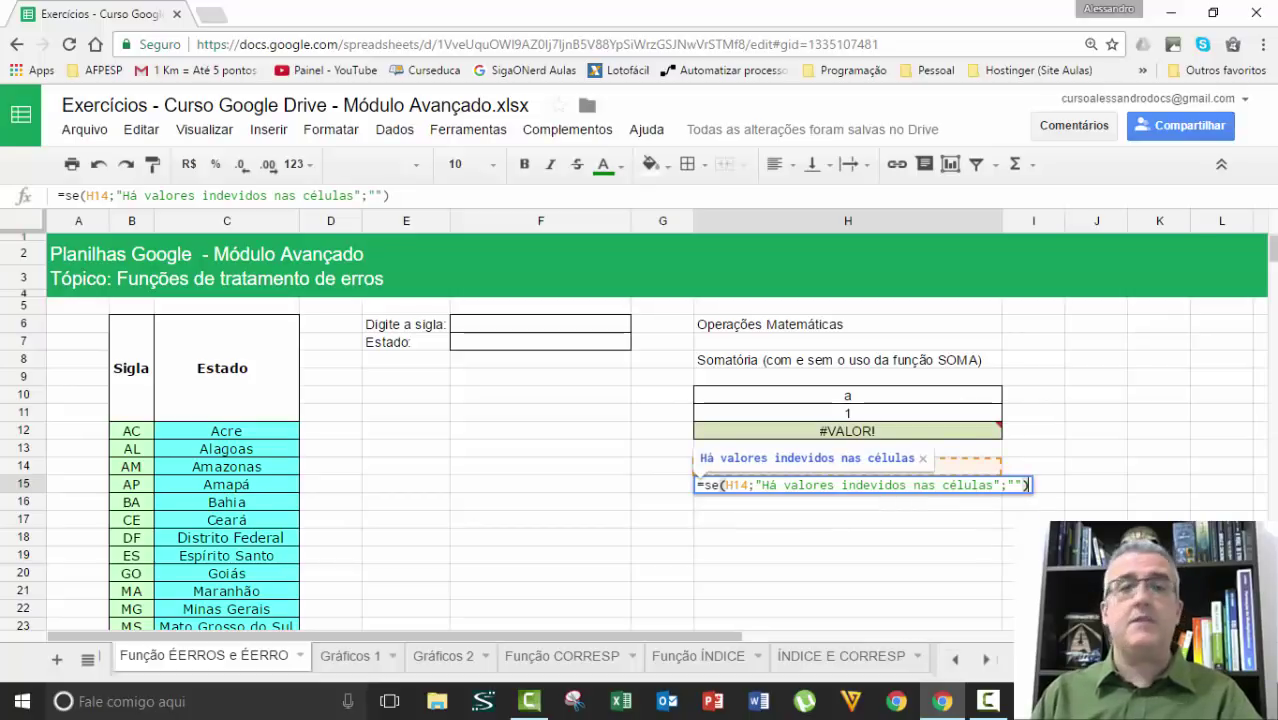
key(Return)
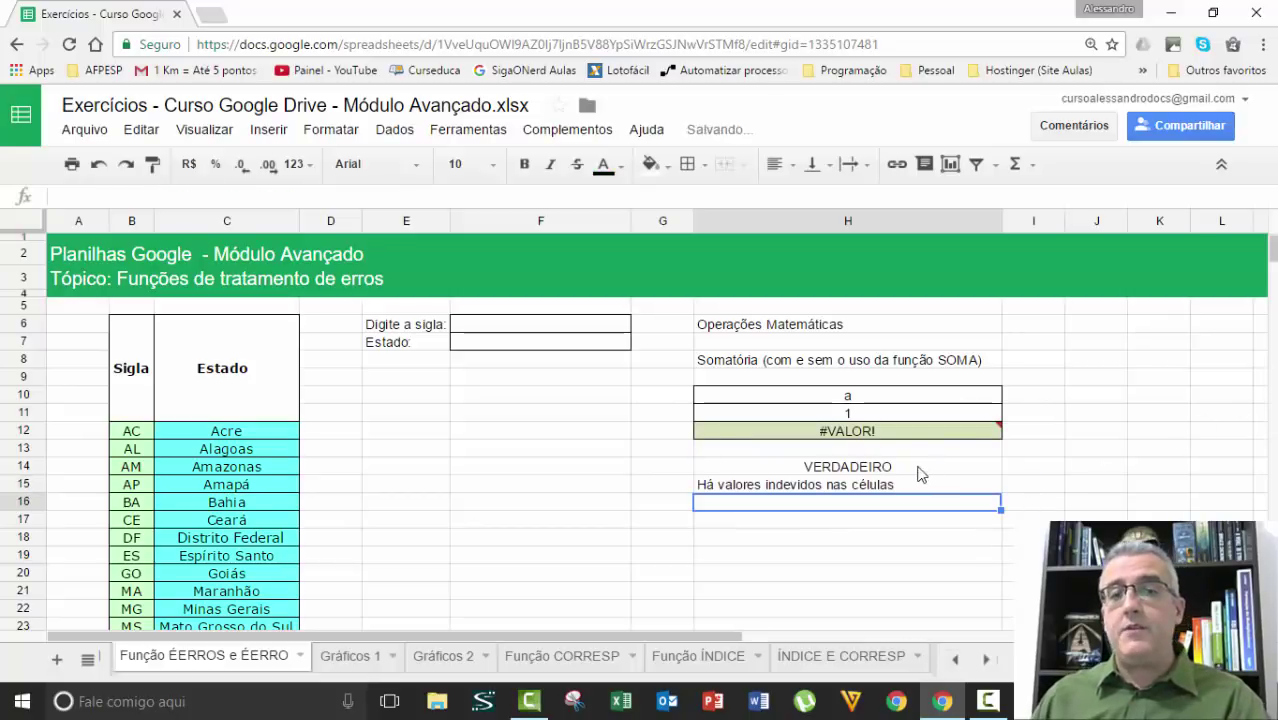
Center the contents of cells H14 and H15 horizontally.
click(878, 472)
shift+click(878, 490)
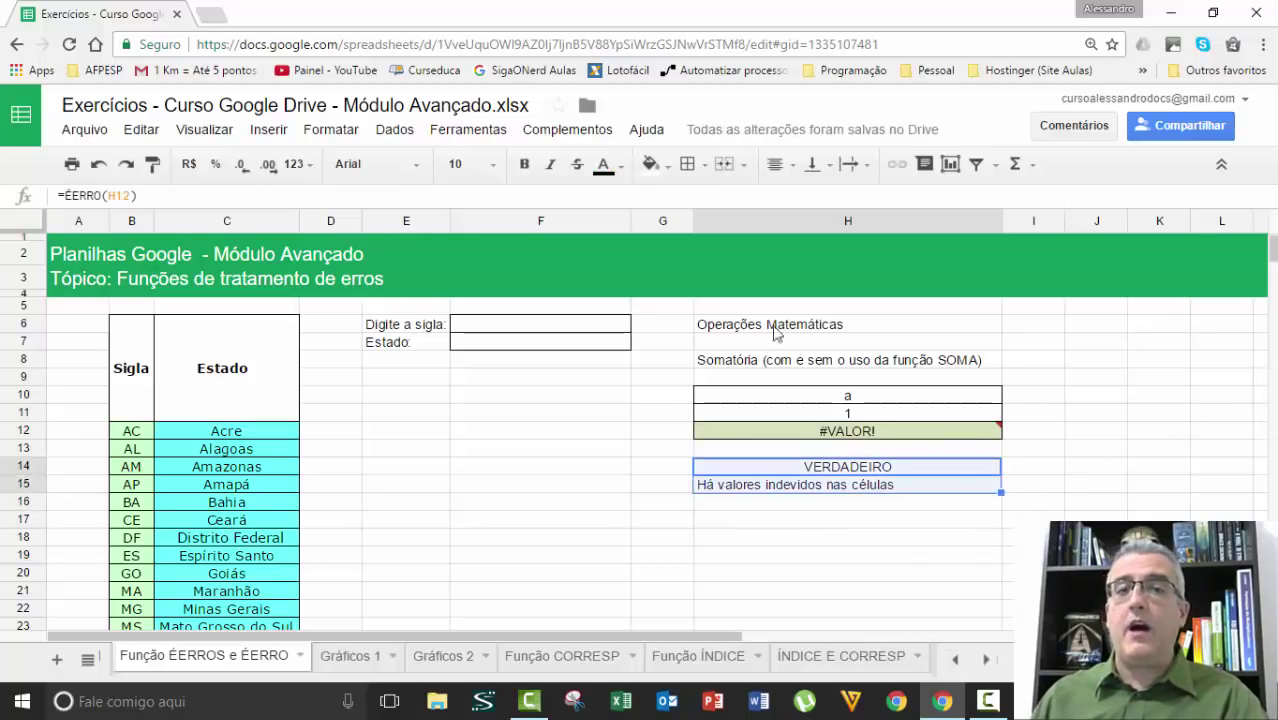
click(776, 164)
click(809, 200)
click(852, 470)
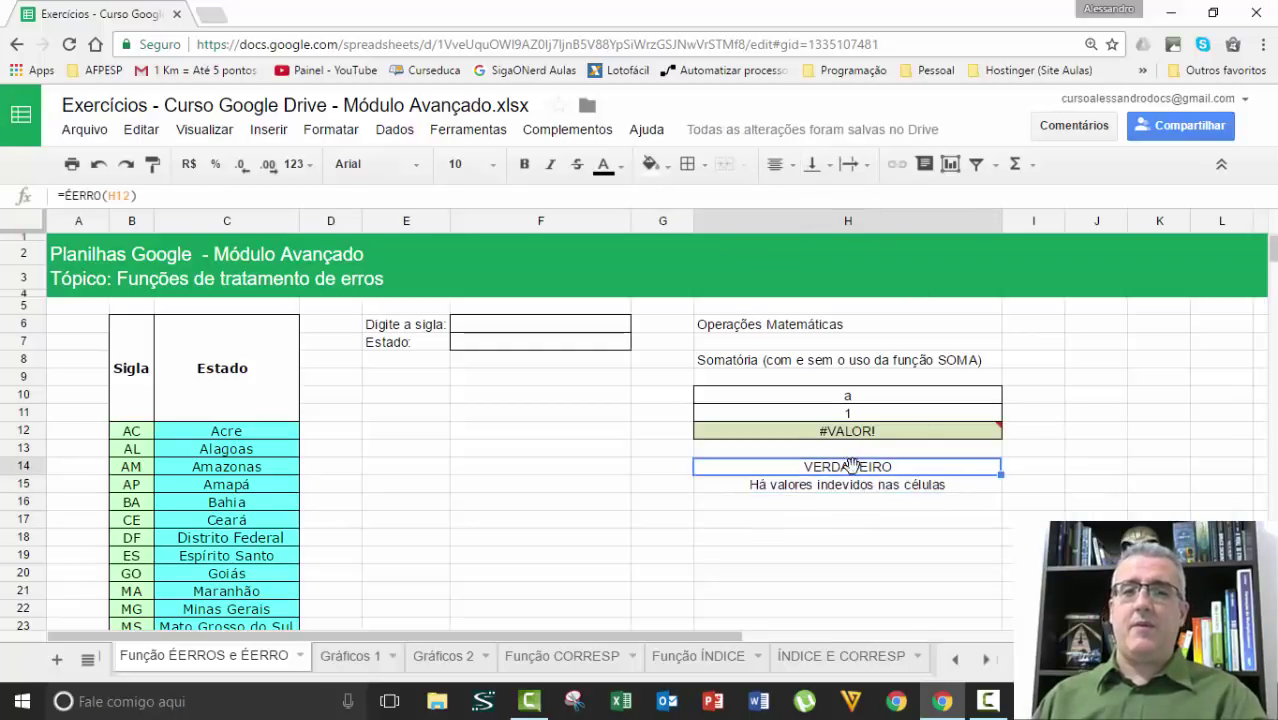
click(854, 538)
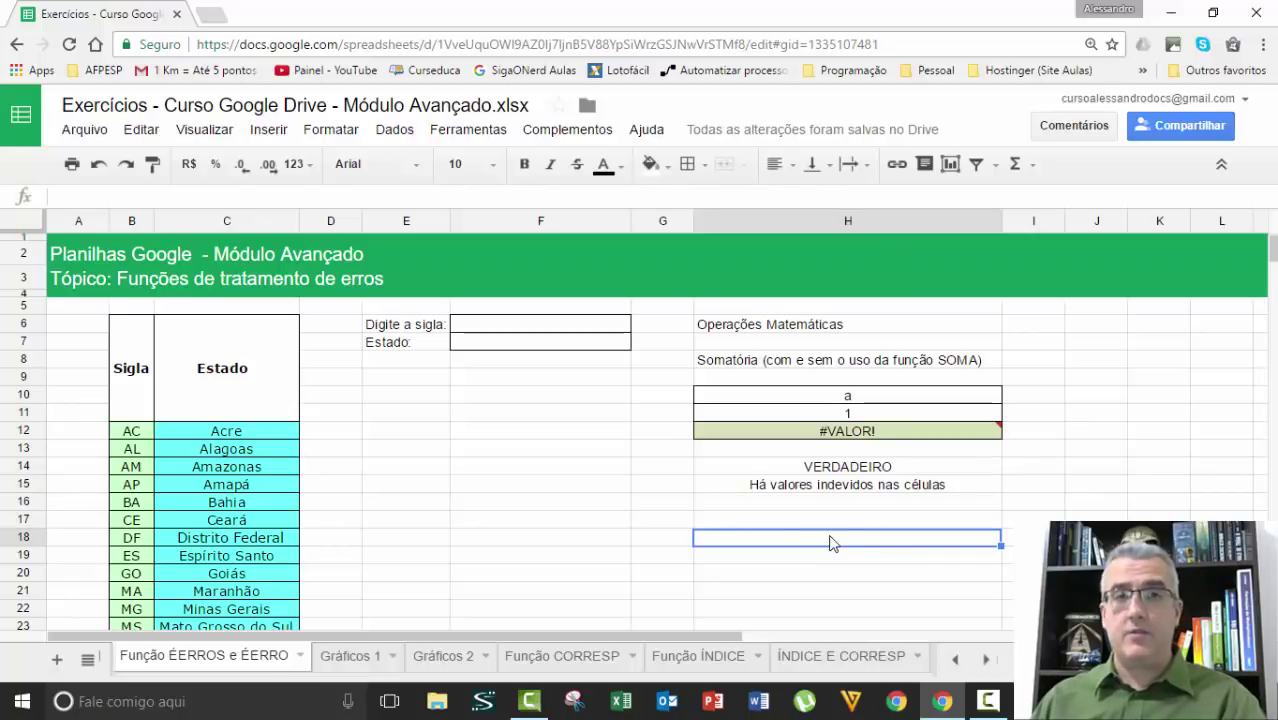
Replace the formula in H12 with =ÉERRO(H10+H11) so the error test evaluates the addition directly.
click(847, 433)
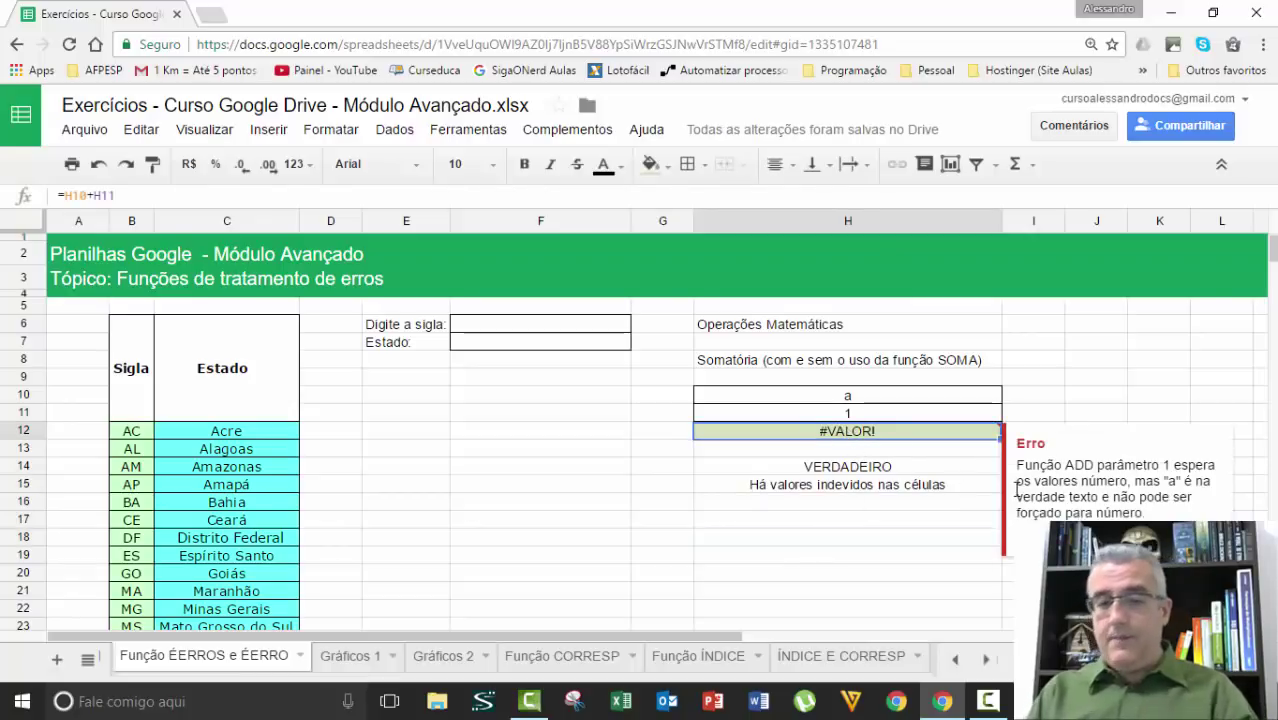
text(=)
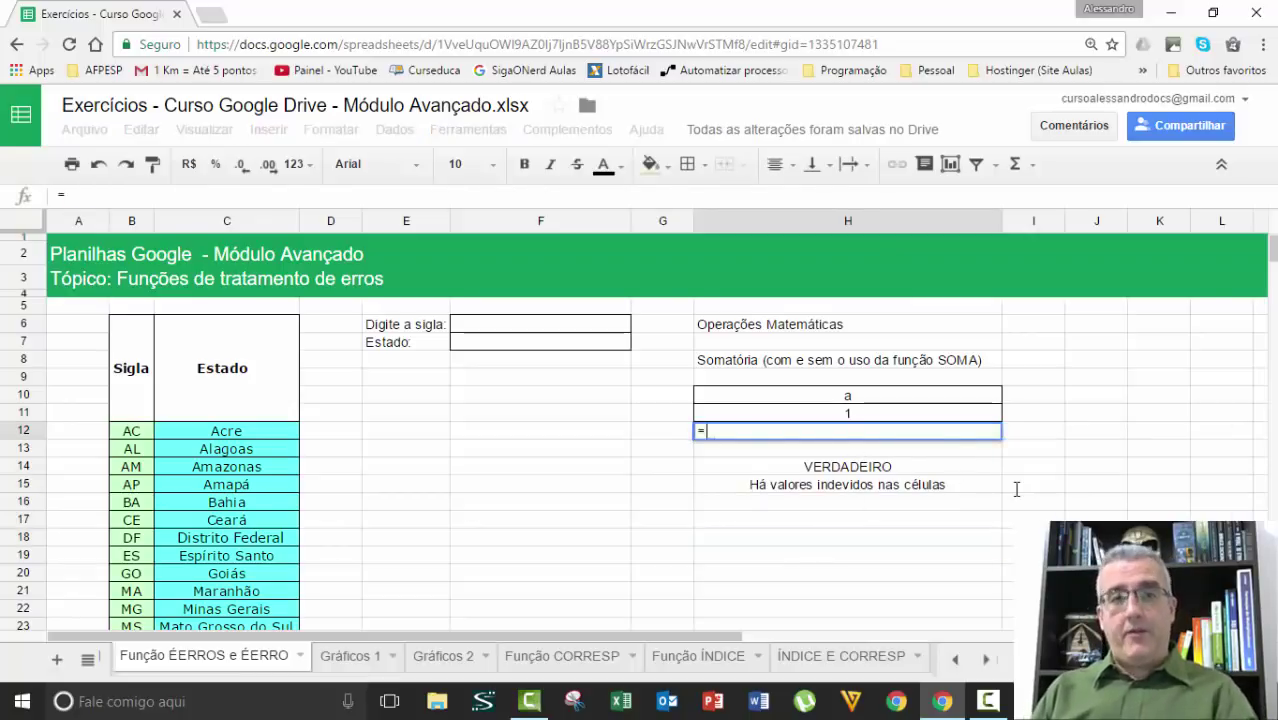
text(H10+H11)
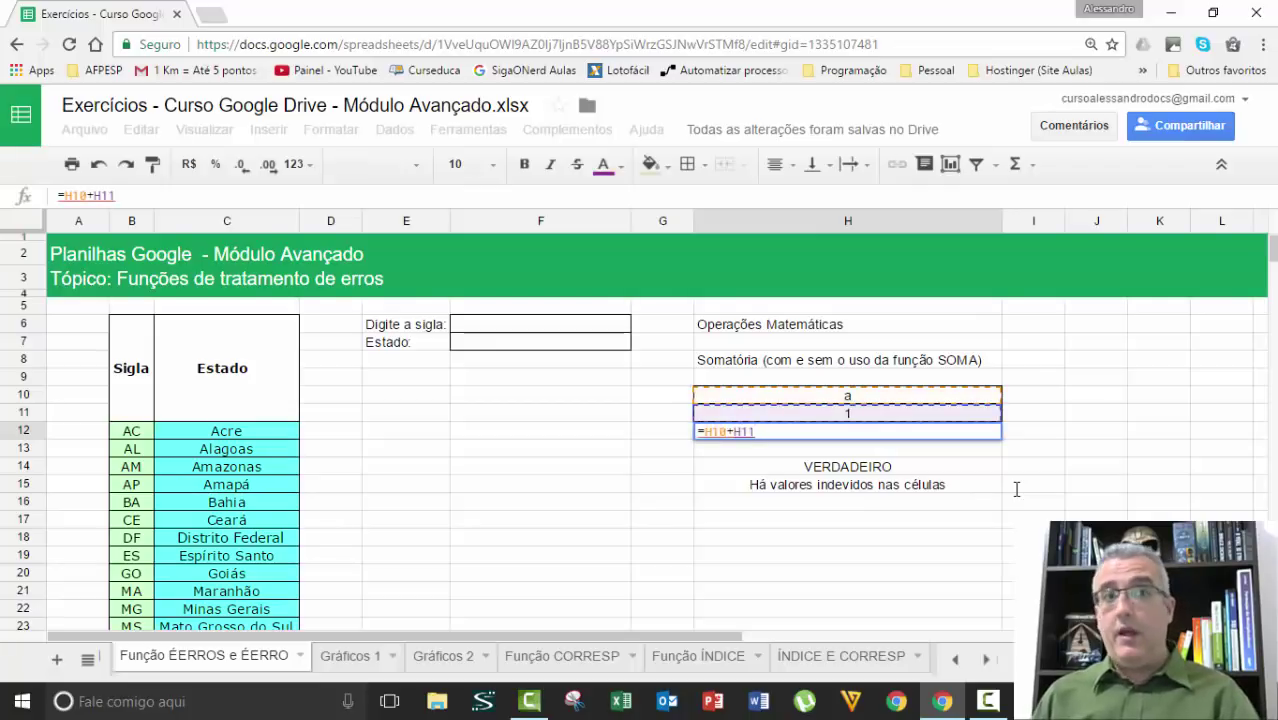
key(Home)
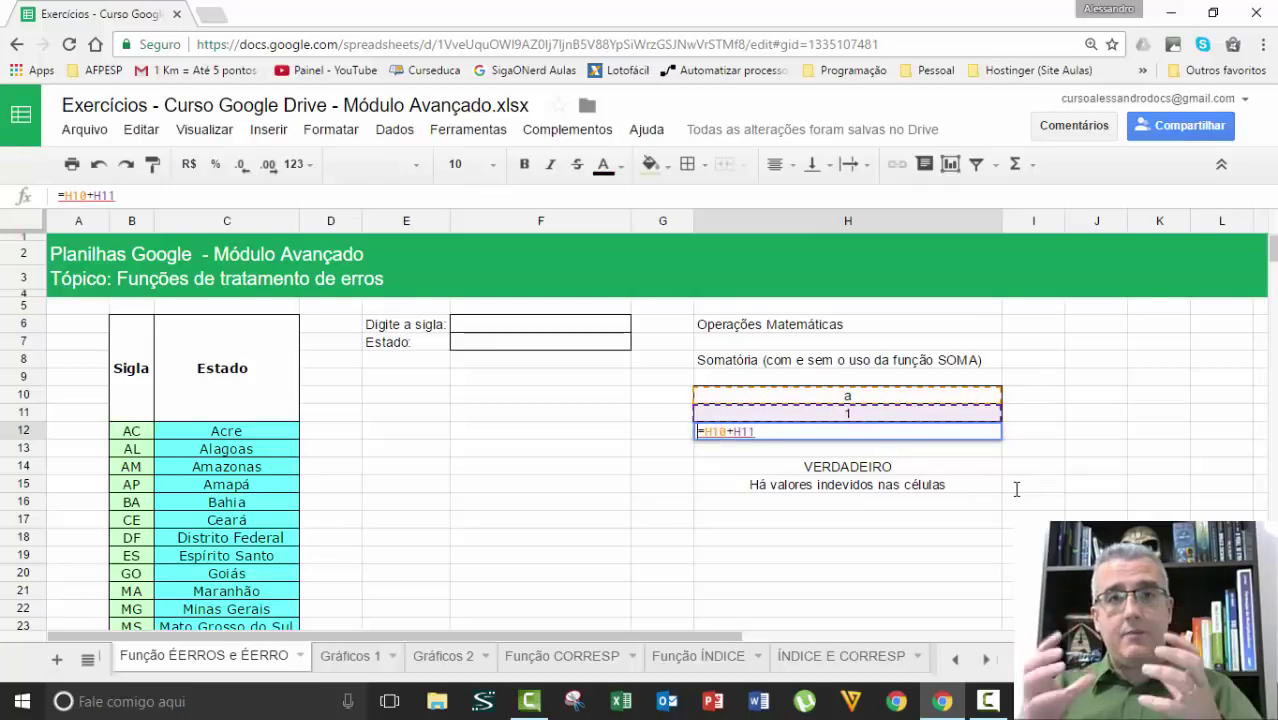
text(()
key(End)
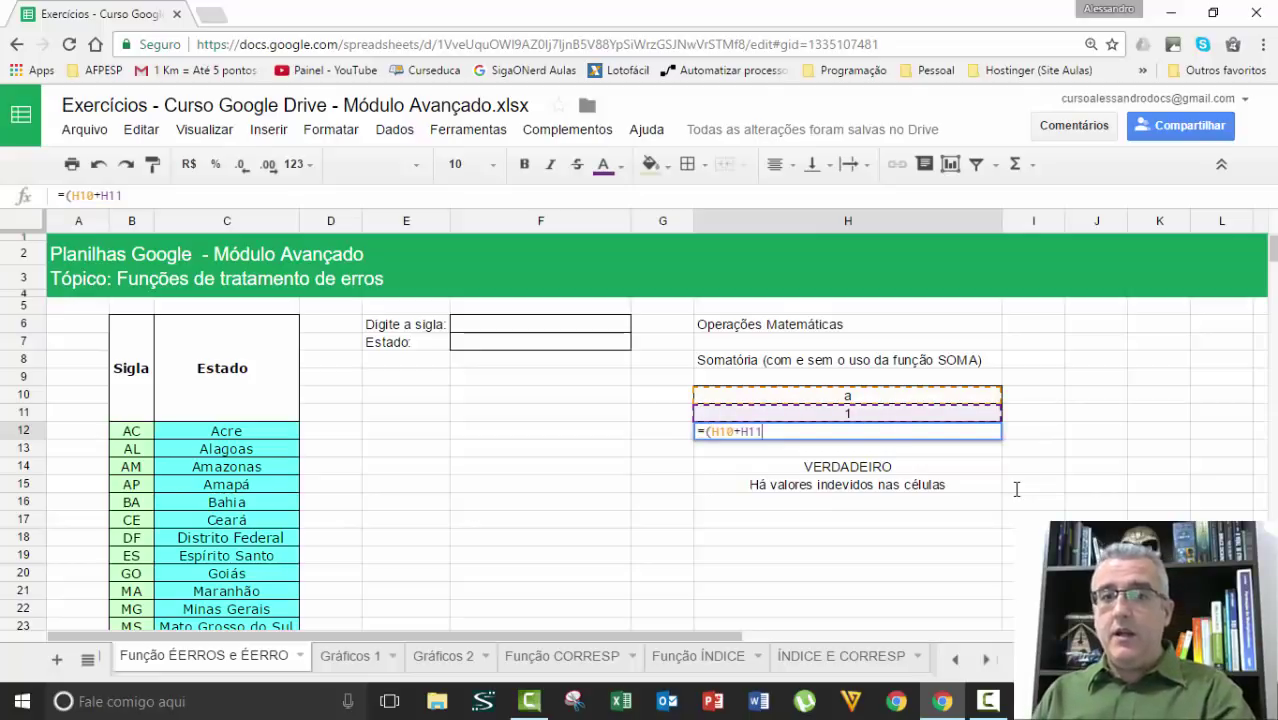
text()éerr)
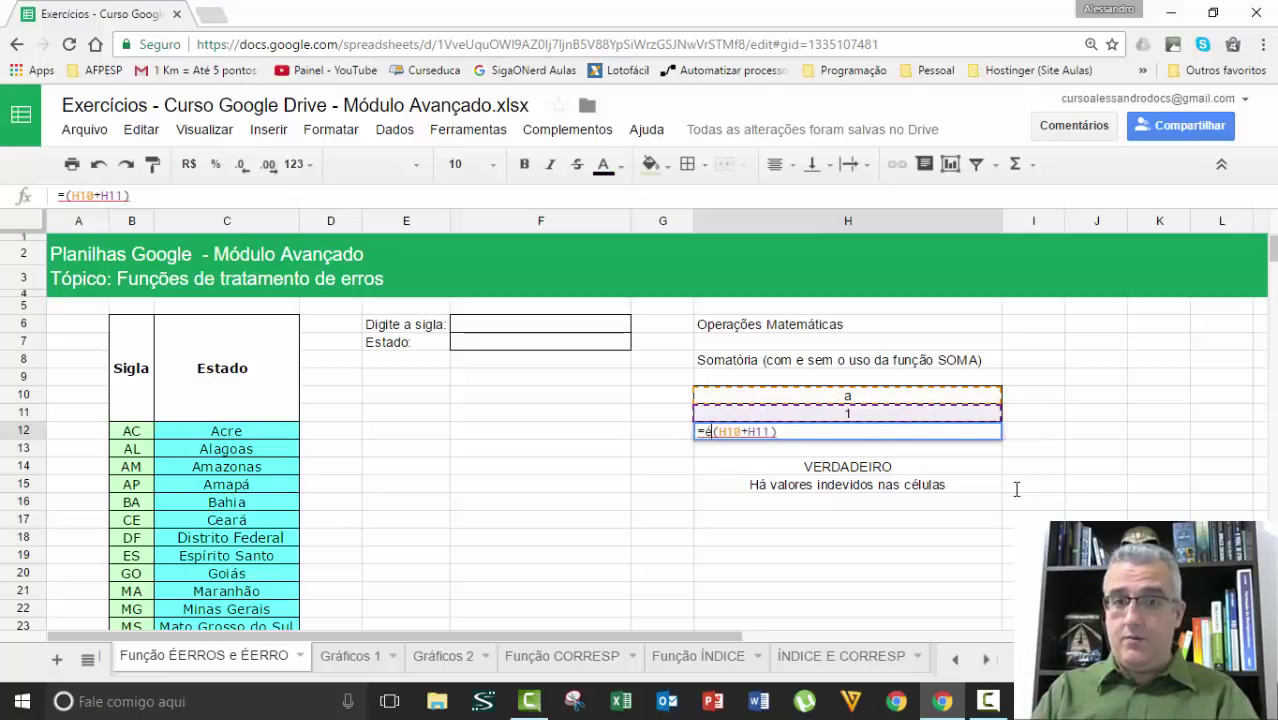
text(o)
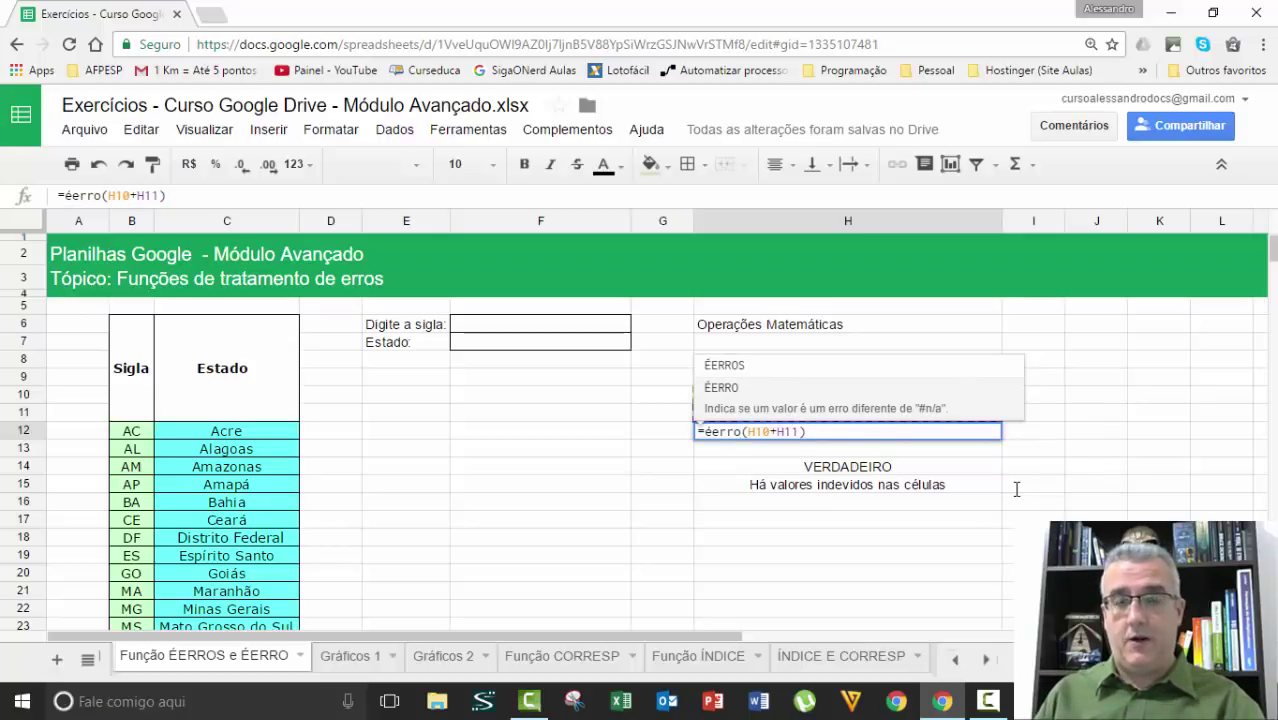
key(Right)
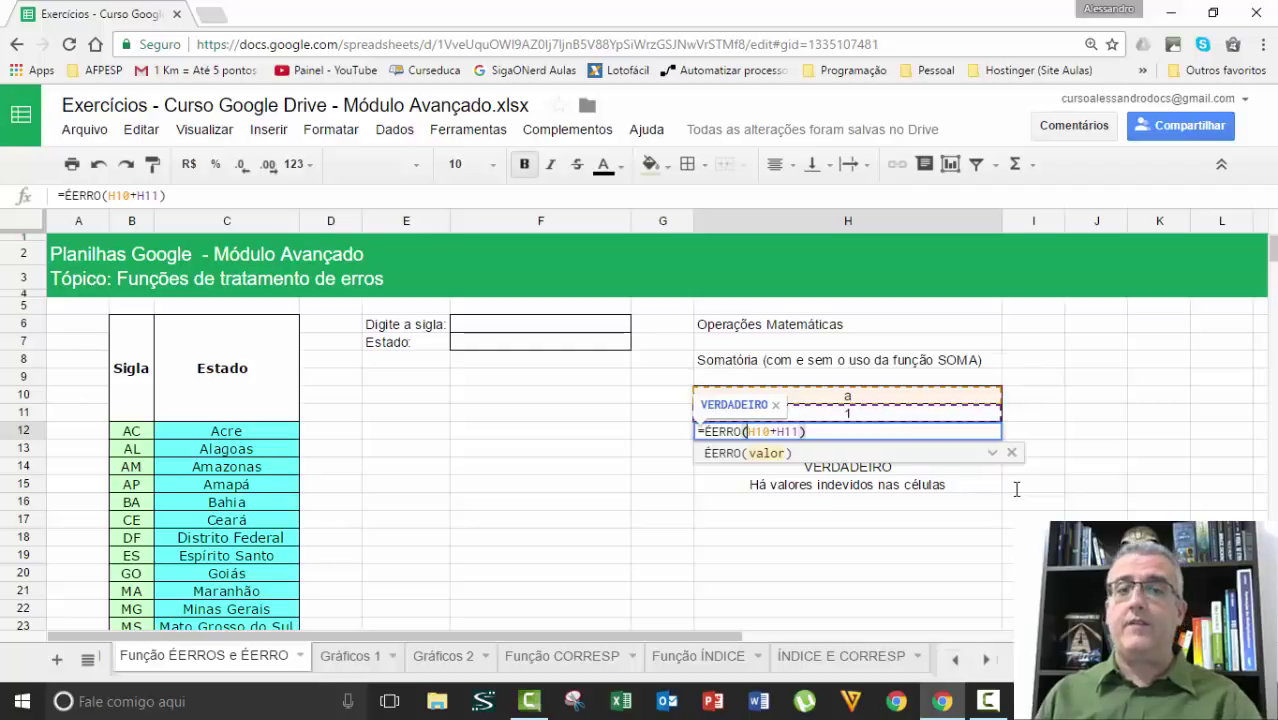
key(Return)
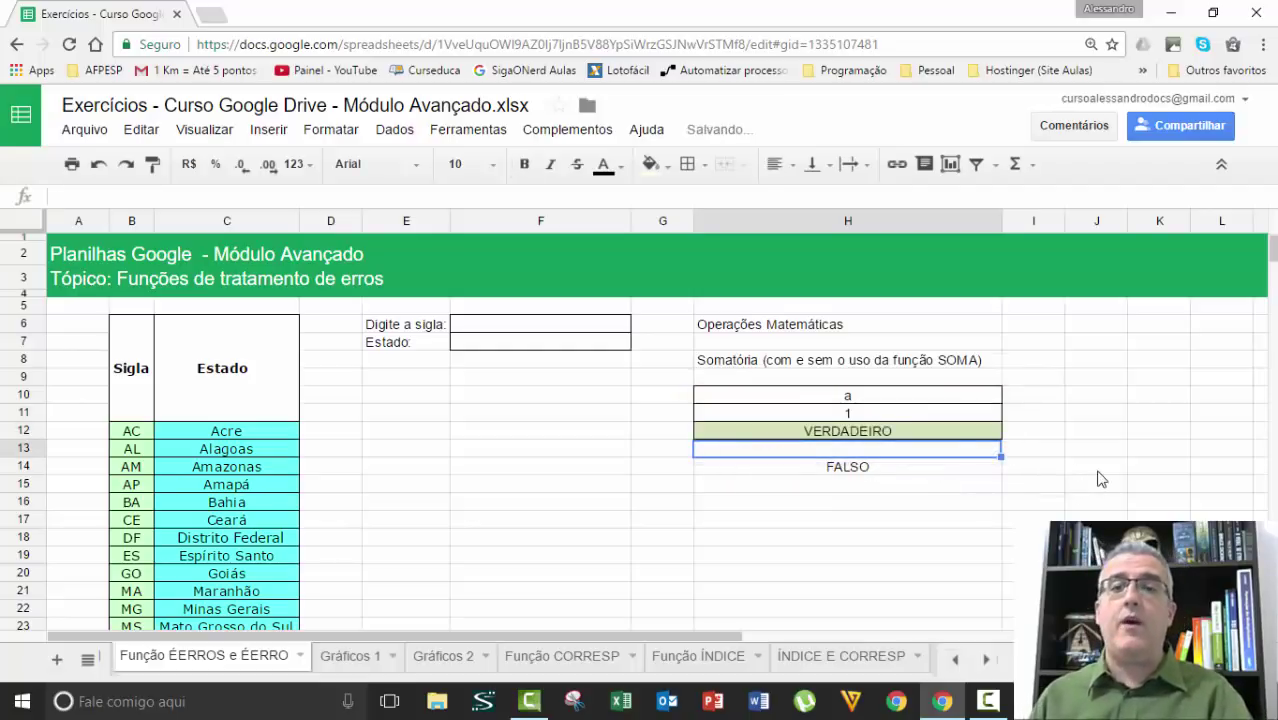
Clear the separate ÉERRO test from cell H14.
key(Up)
key(Down)
key(Down)
key(Delete)
Wrap the formula in H12 in an SE function, using ÉERRO(H10+H11) as its logical test.
key(Up)
key(Up)
key(F2)
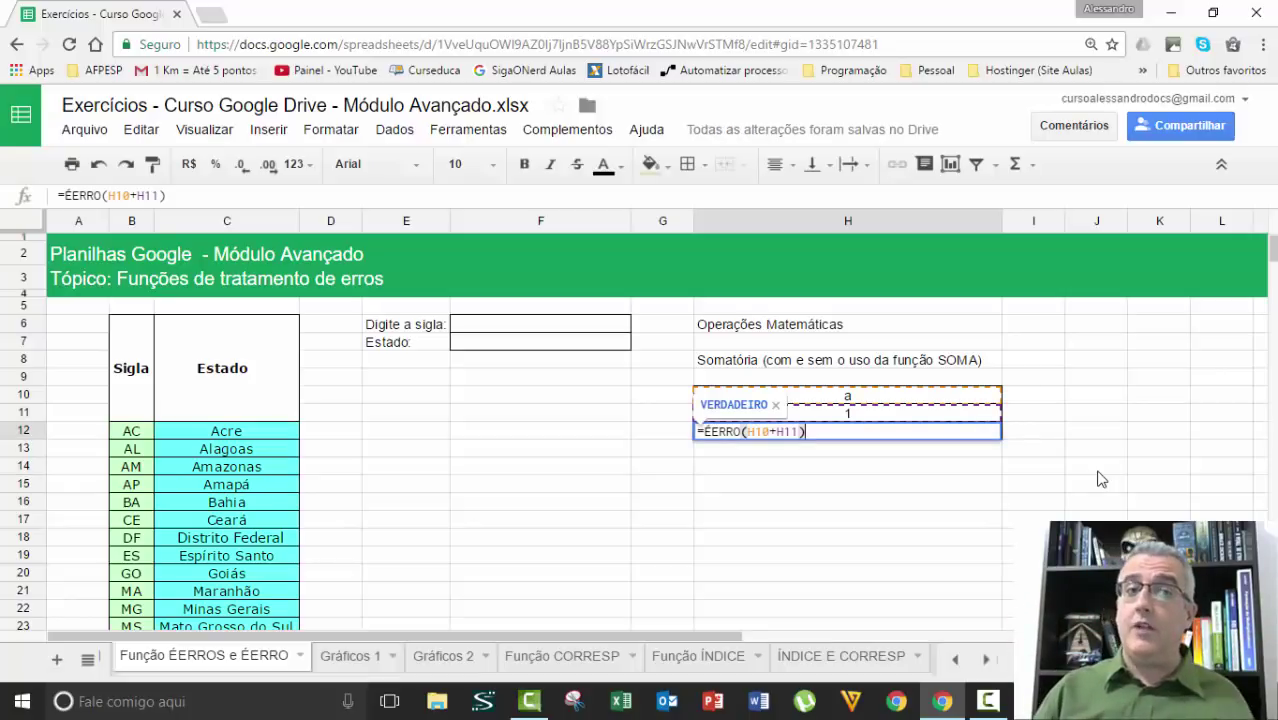
key(Home)
key(Right)
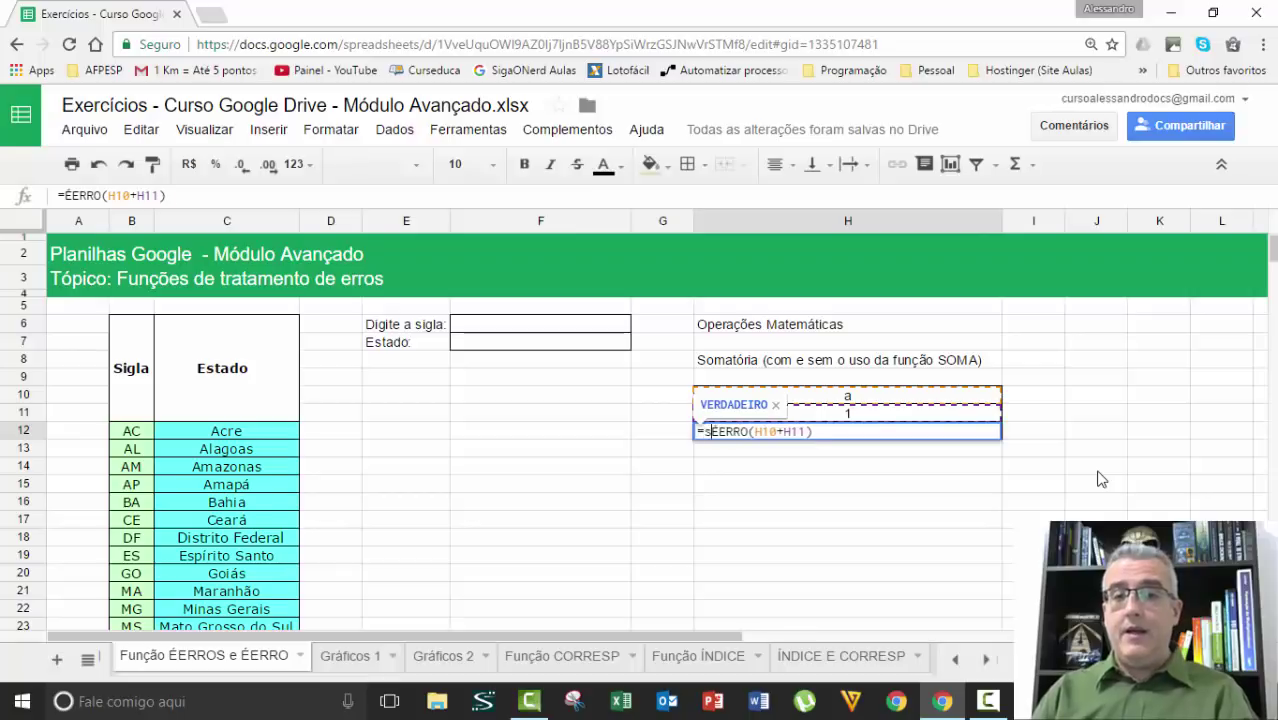
text(se()
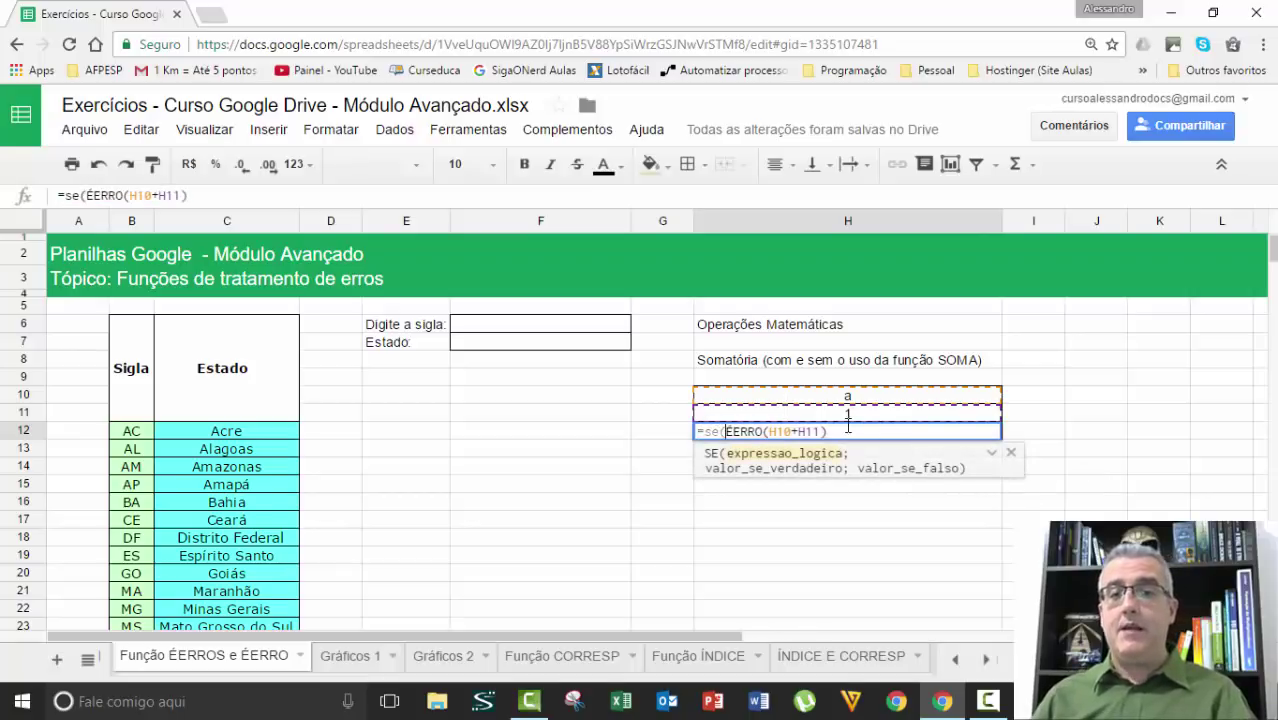
drag(848, 430, 715, 427)
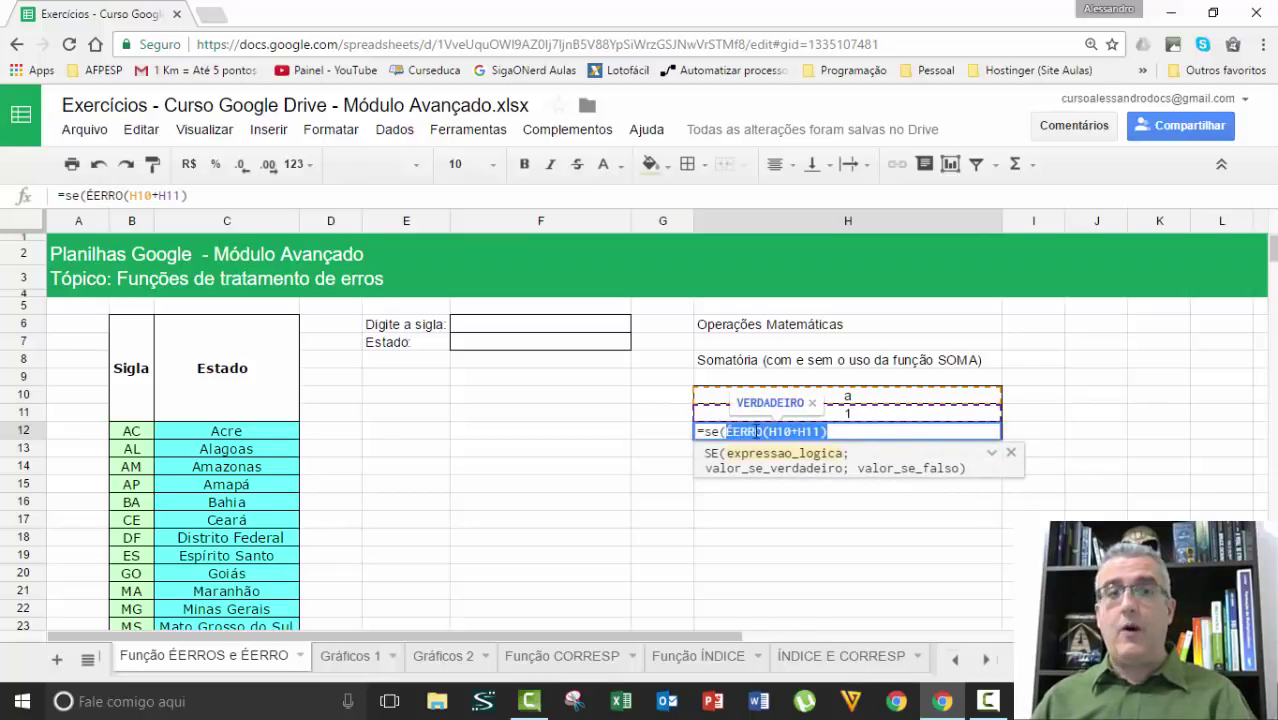
click(865, 431)
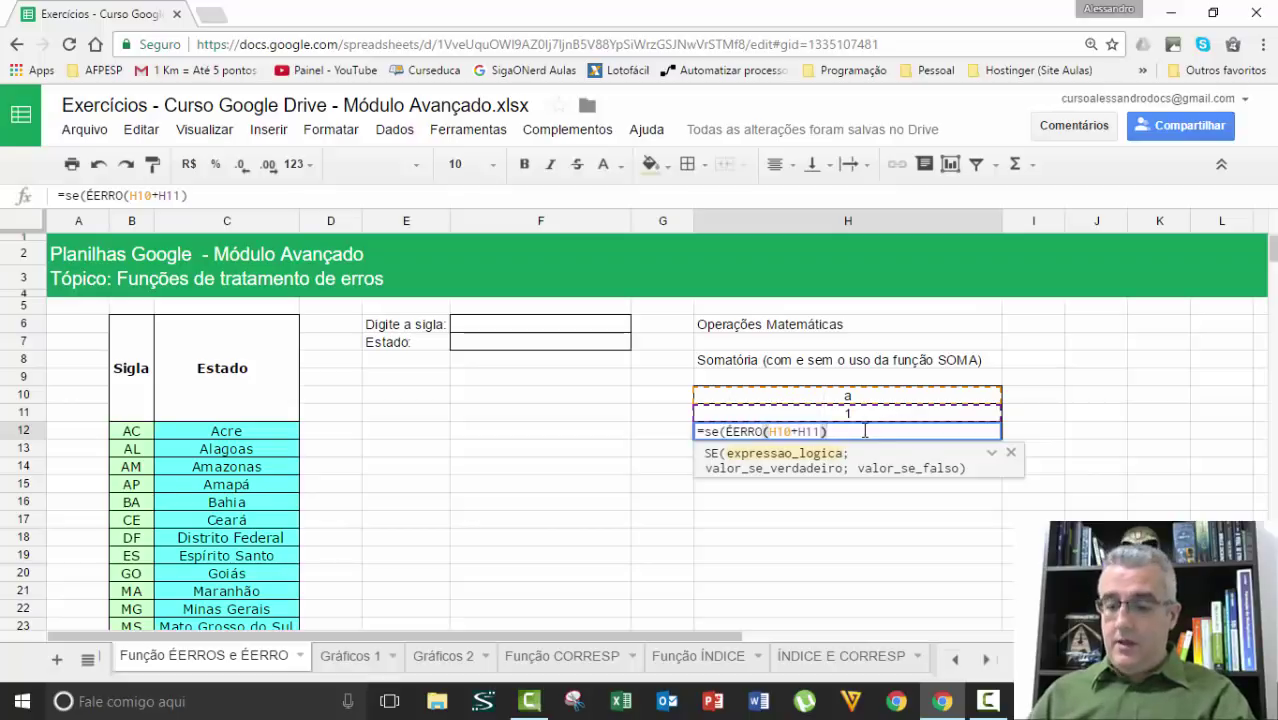
Add "Há números inválidos nas células" as the value-if-true argument of the SE formula in H12.
text(;"Há)
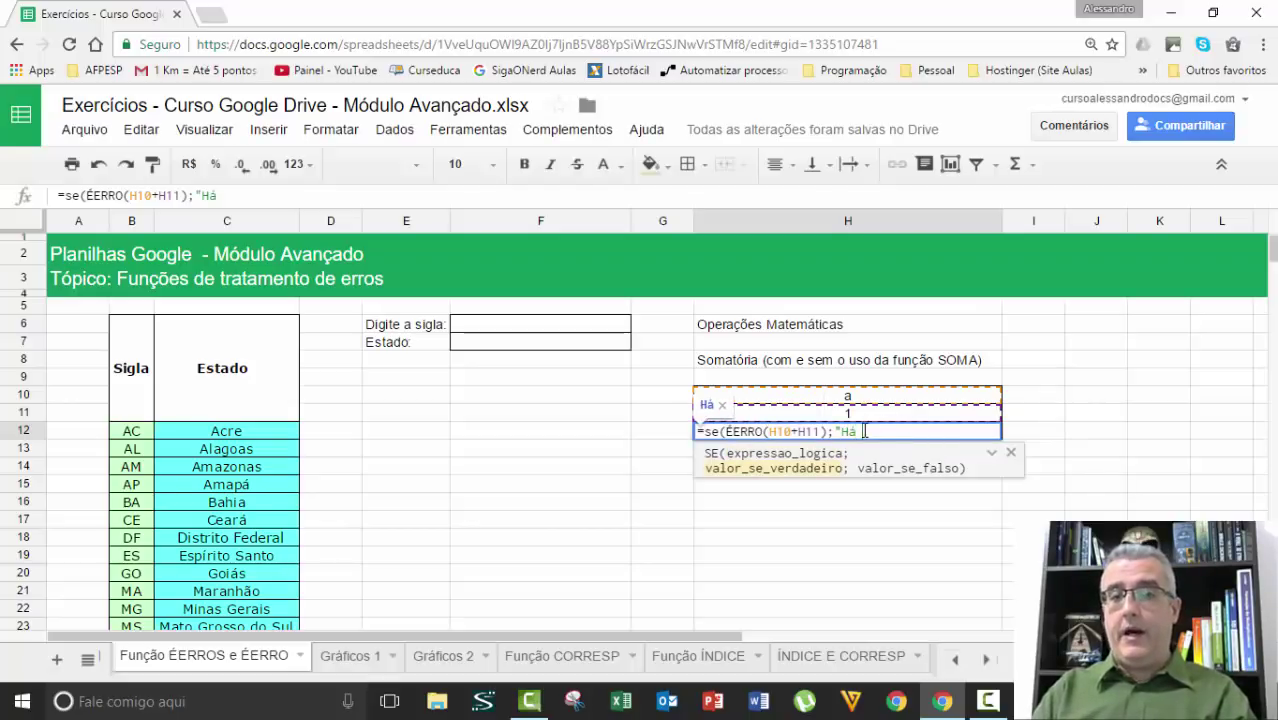
text( números invál)
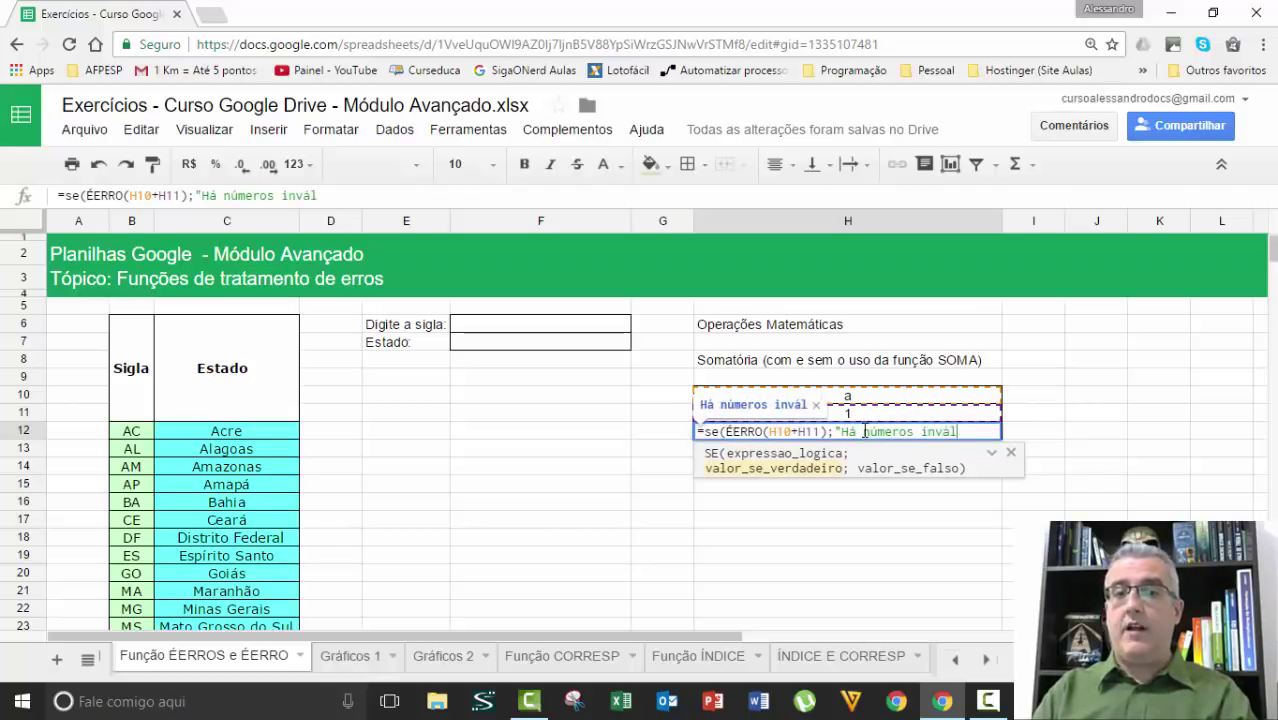
text(idos nas cel)
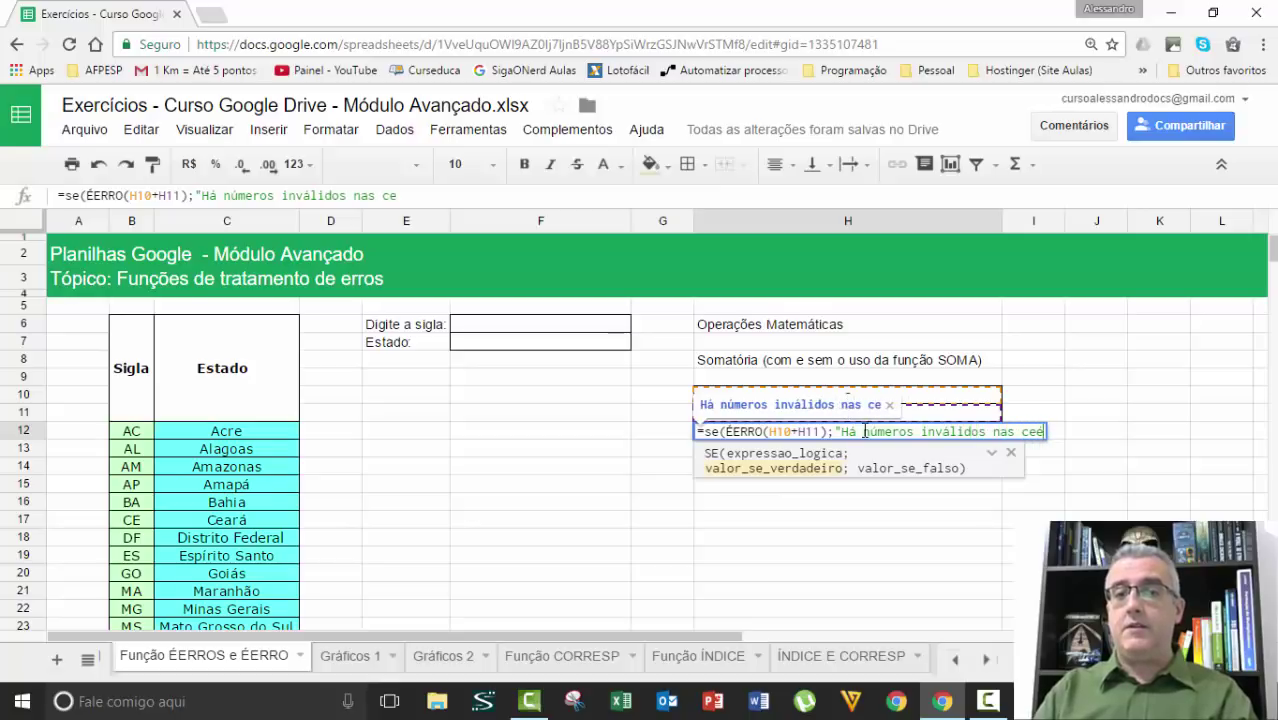
key(BackSpace)
key(BackSpace)
text(élulas")
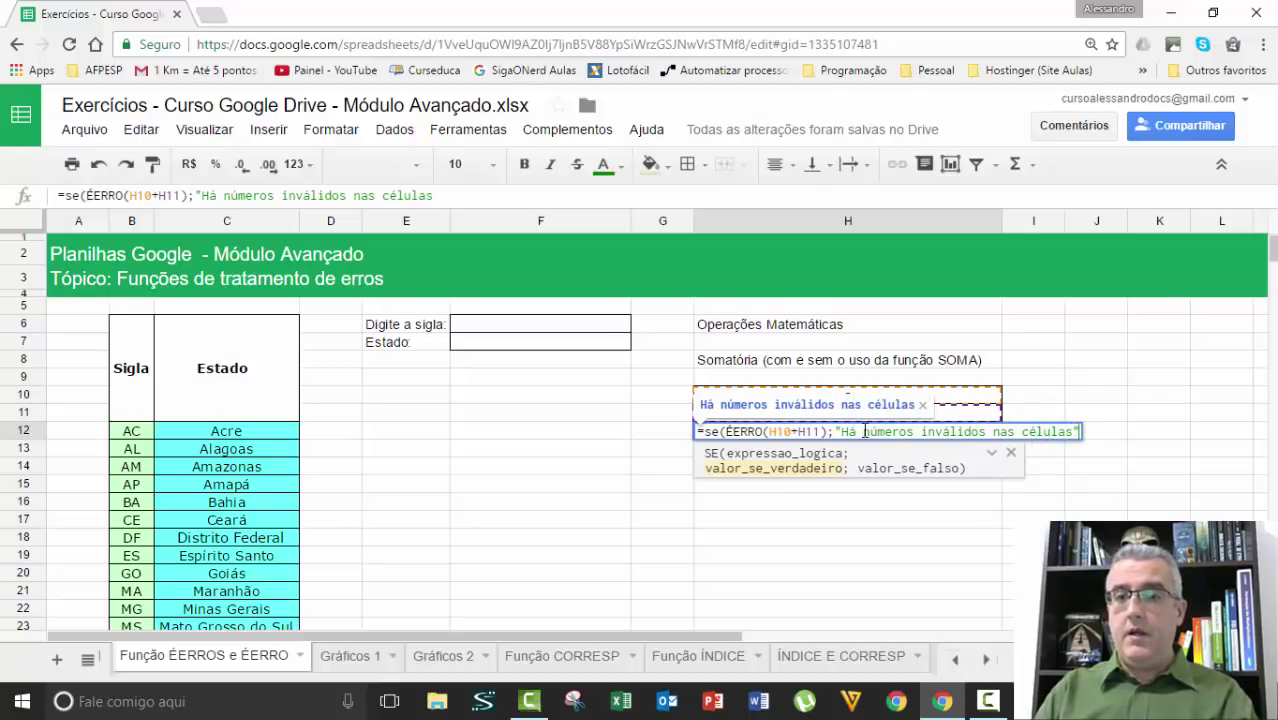
Complete the SE formula in H12 with H10+H11 as the value-if-false argument.
text(;)
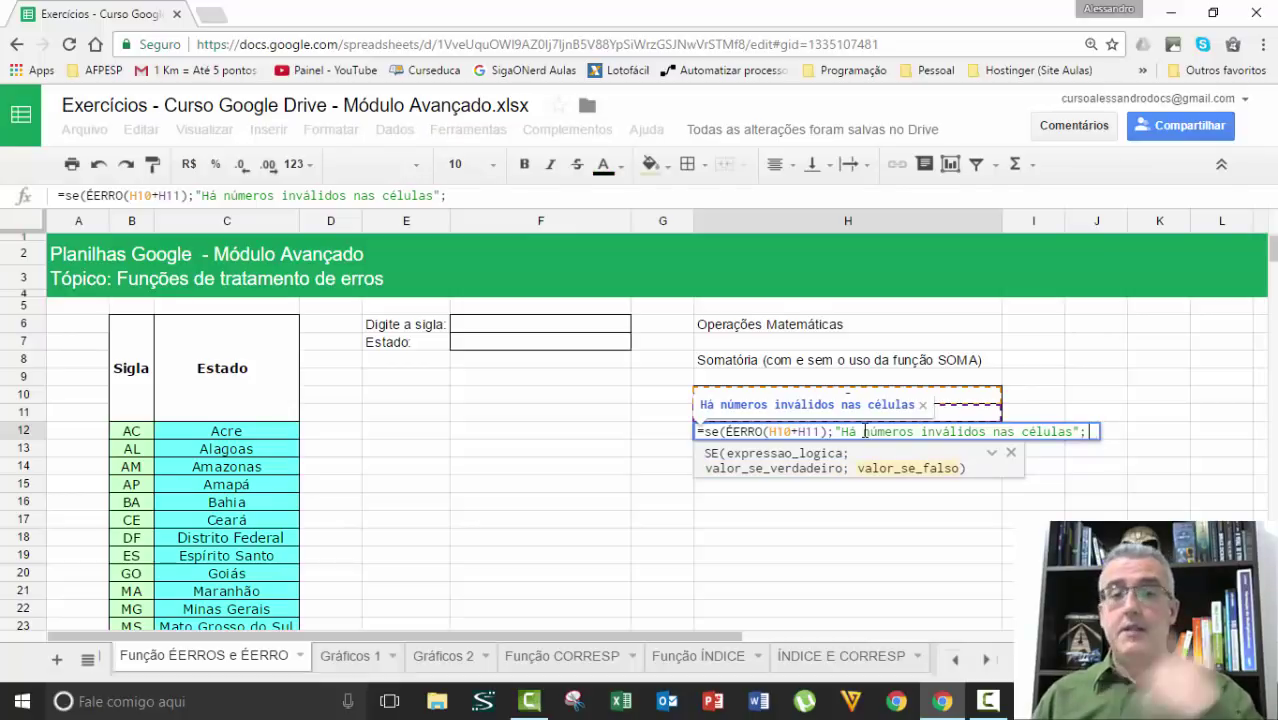
click(996, 399)
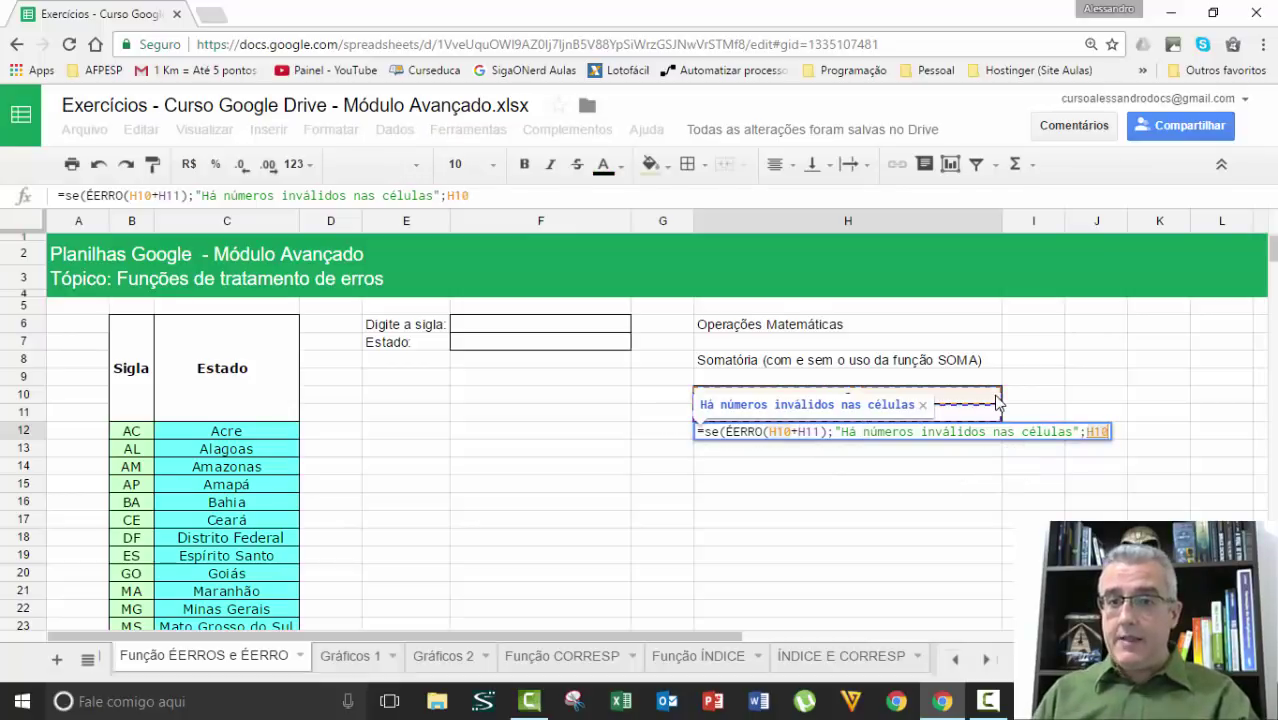
text(+H11)
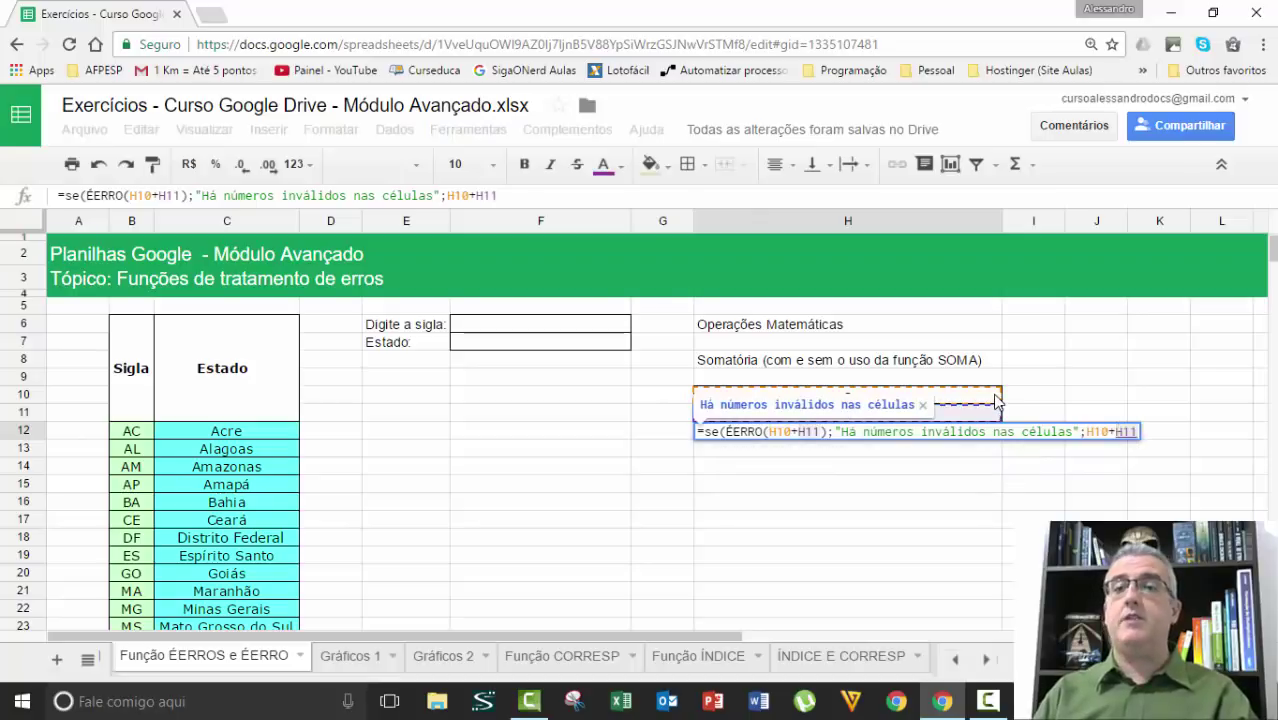
key(Return)
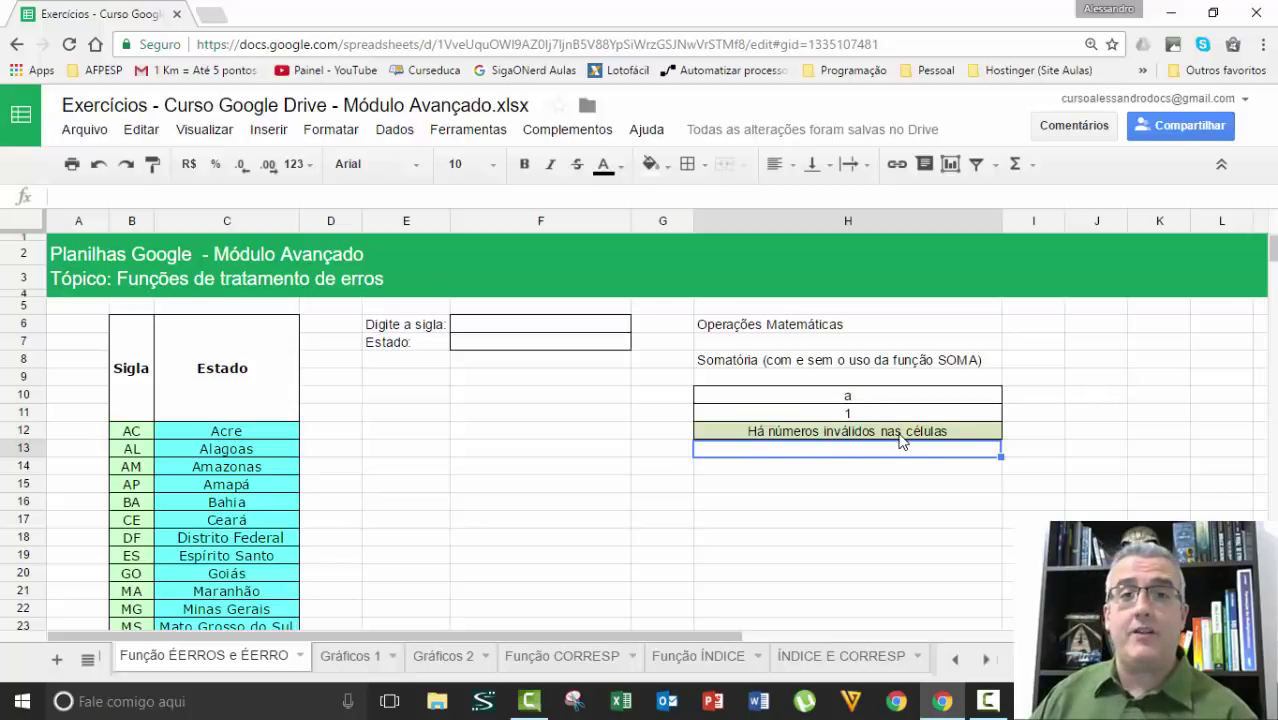
Test the error handling by entering 8 in H10 and the text www in H11.
key(Up)
key(Up)
key(Up)
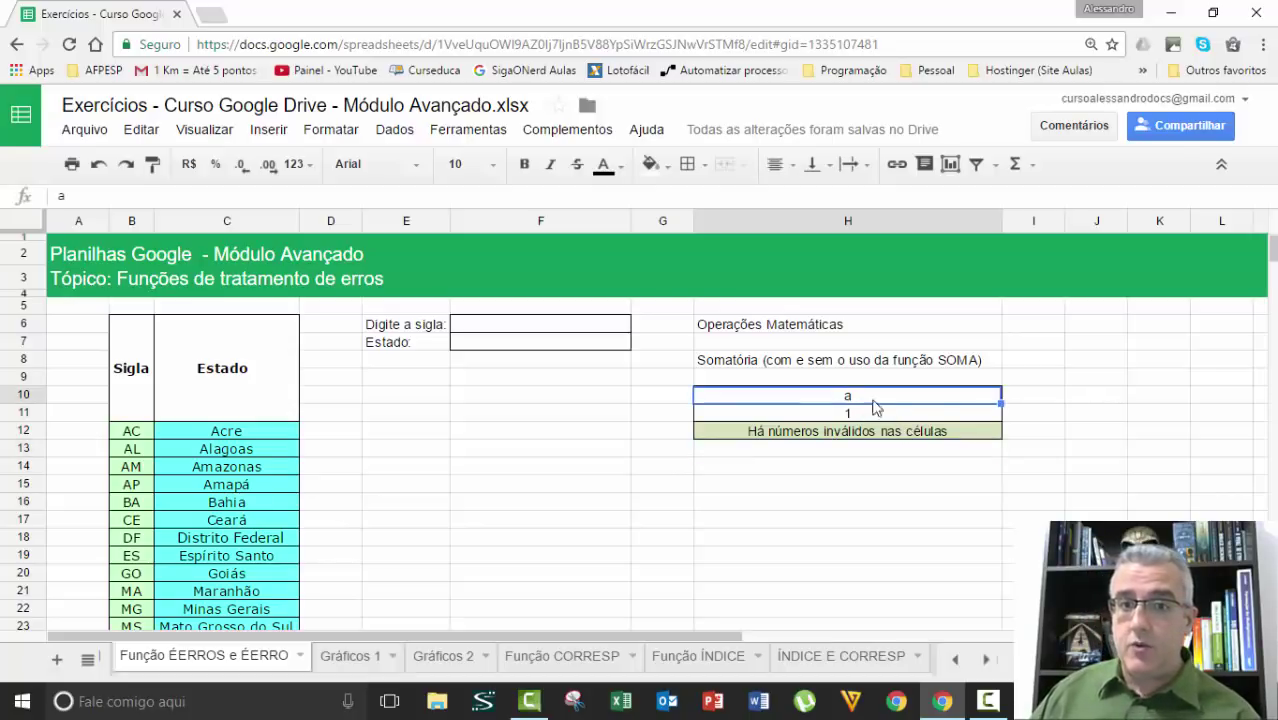
text(8)
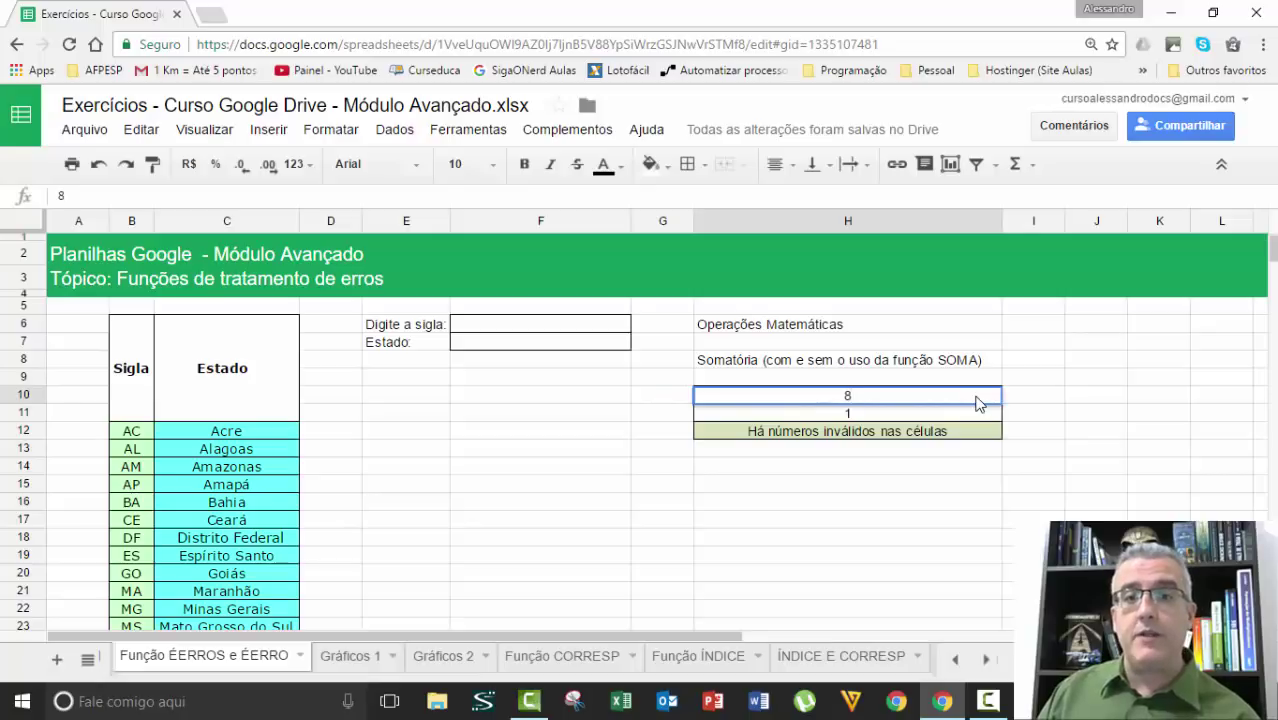
key(Return)
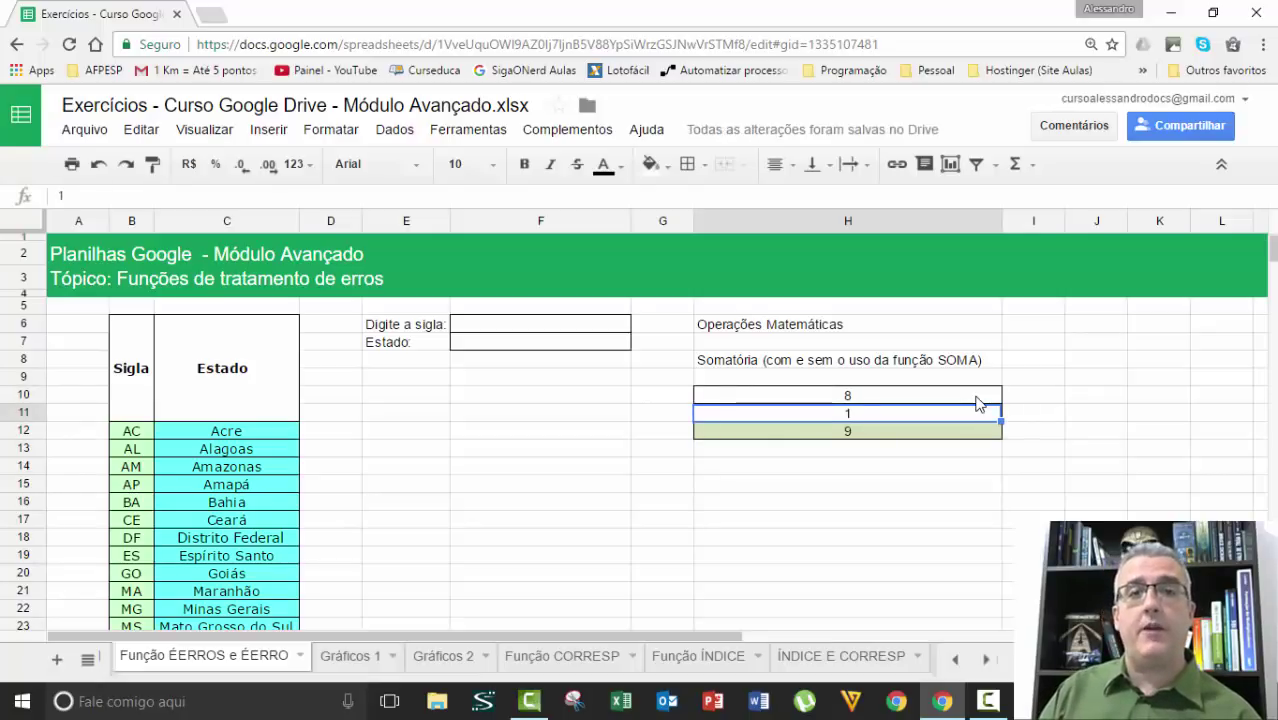
text(www)
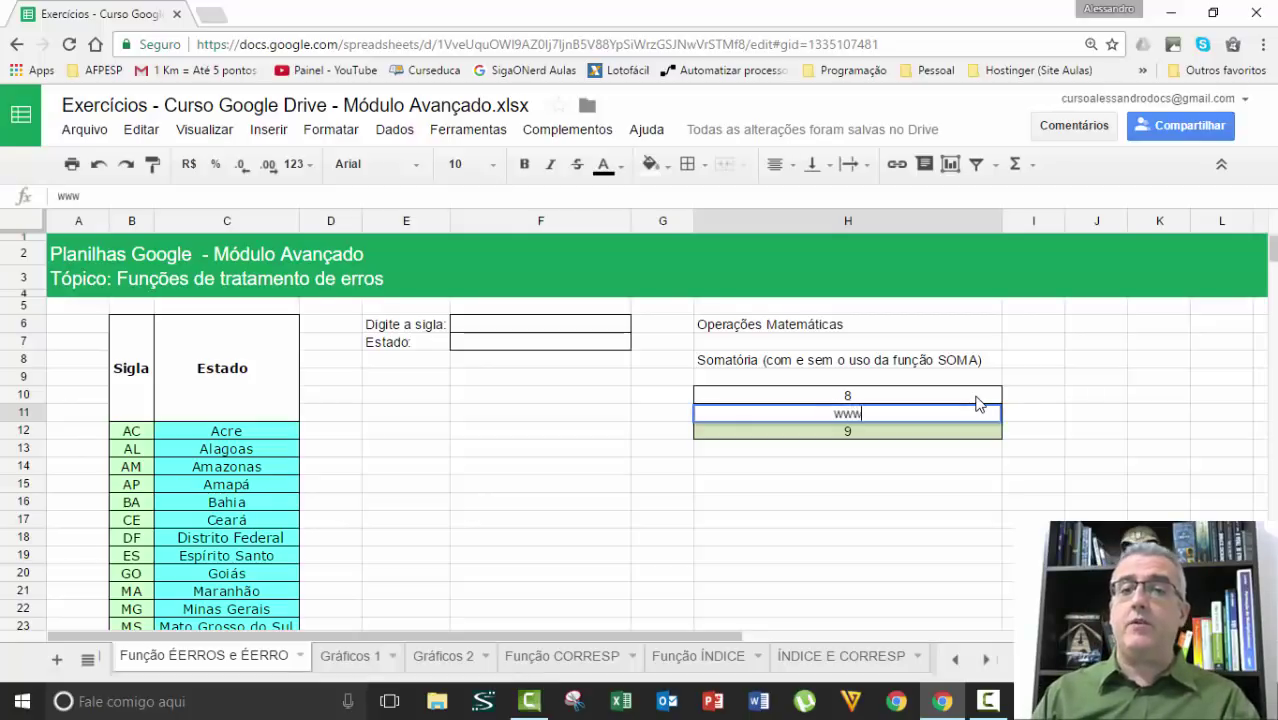
key(Return)
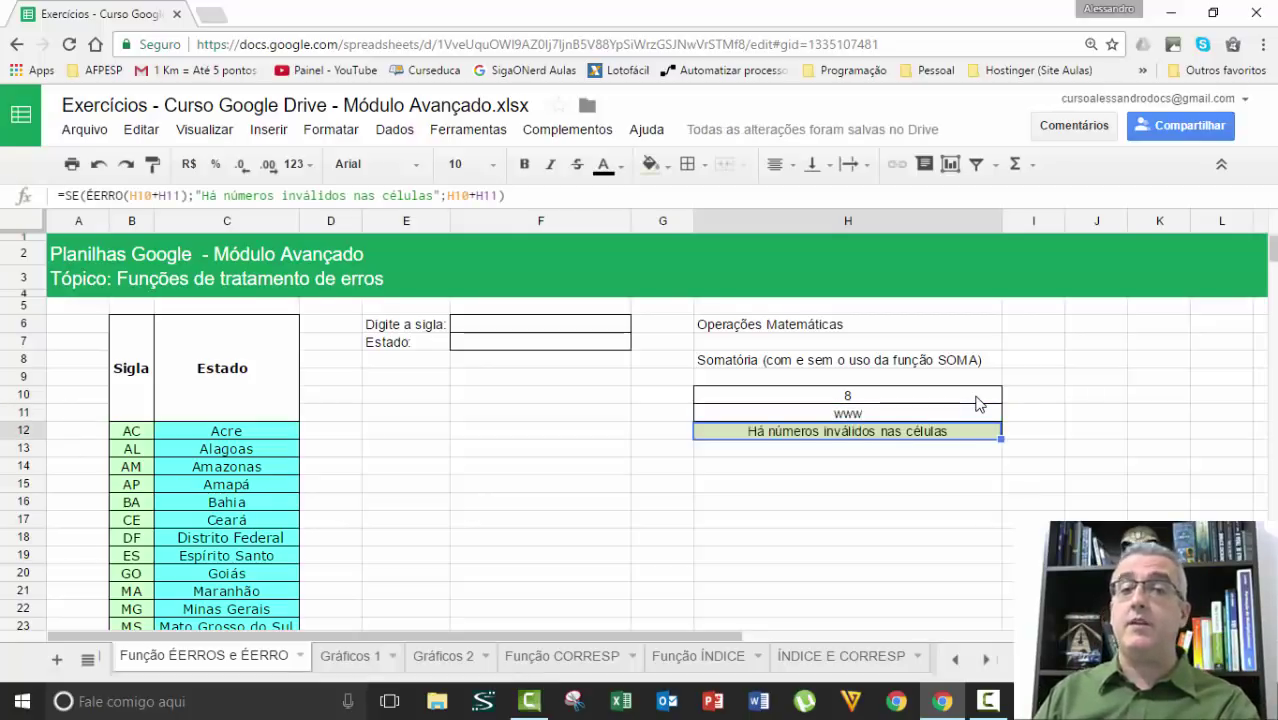
Replace the text in H11 with the number 3333.
key(Up)
text(33)
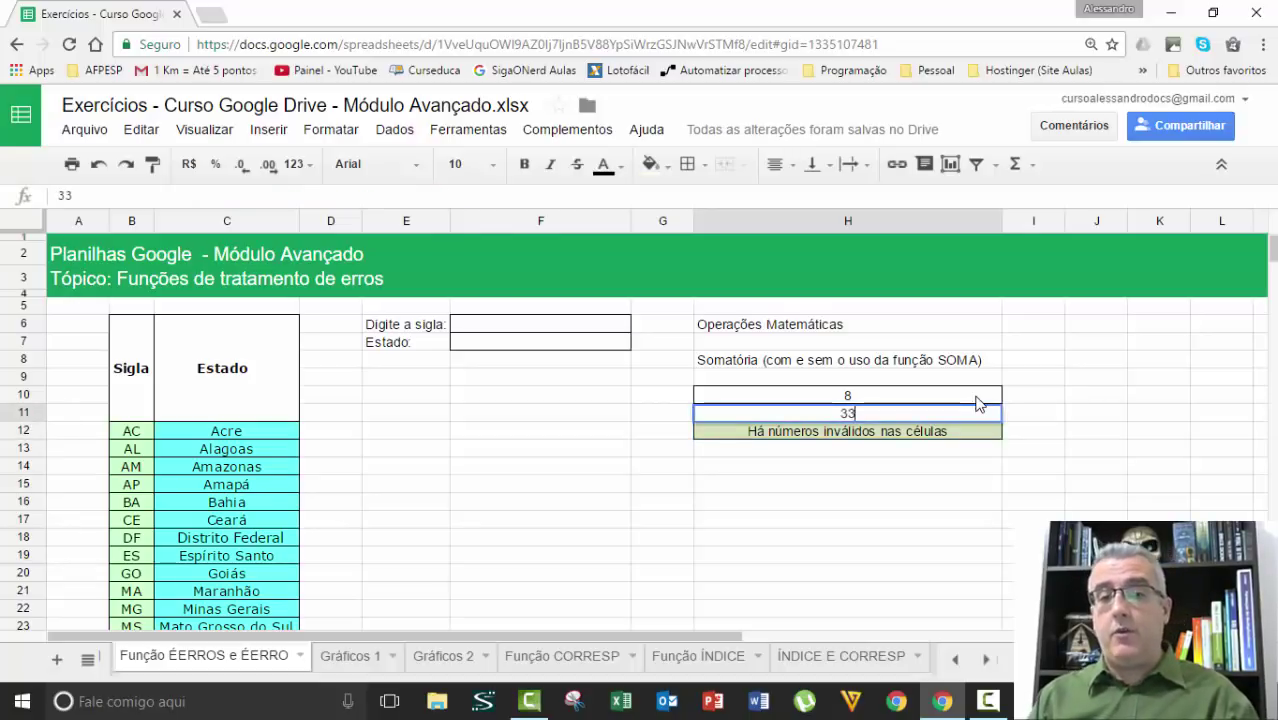
text(33)
key(Return)
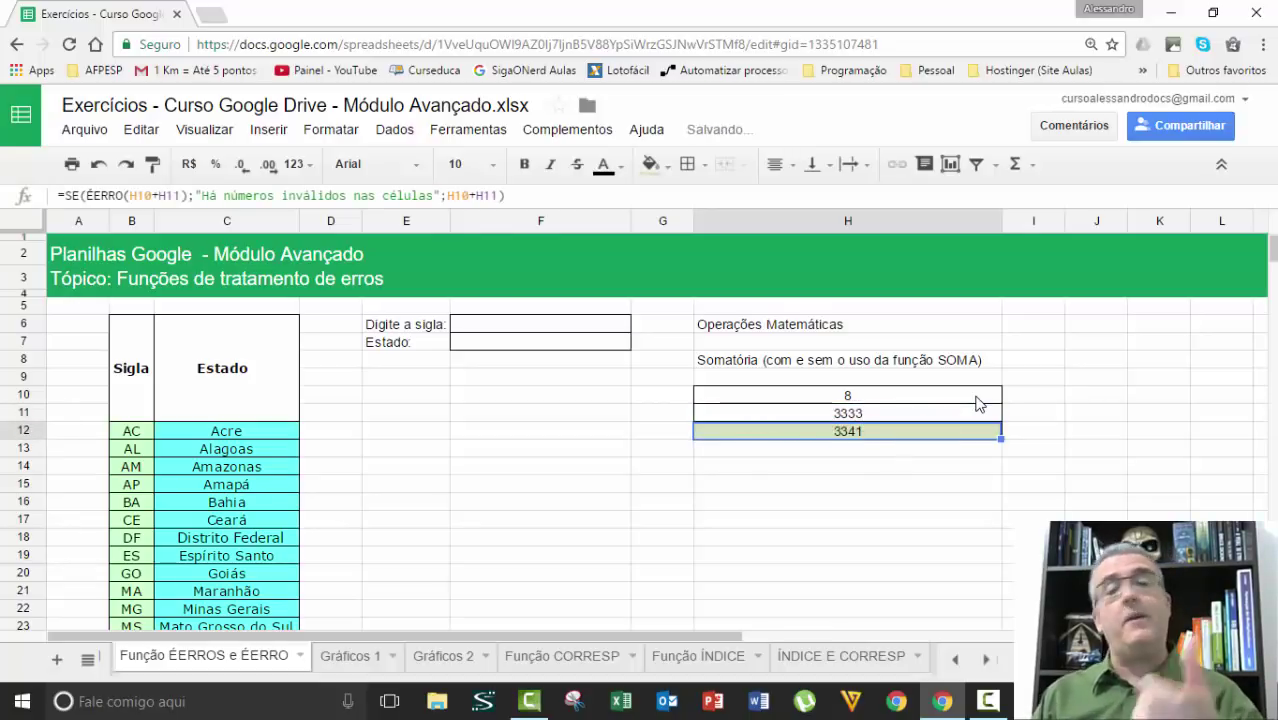
Copy the H12 formula into H13 as plain text, =SE(ÉERRO(H10+H11);"Há números inválidos nas células";H10+H11), using a leading apostrophe.
key(F2)
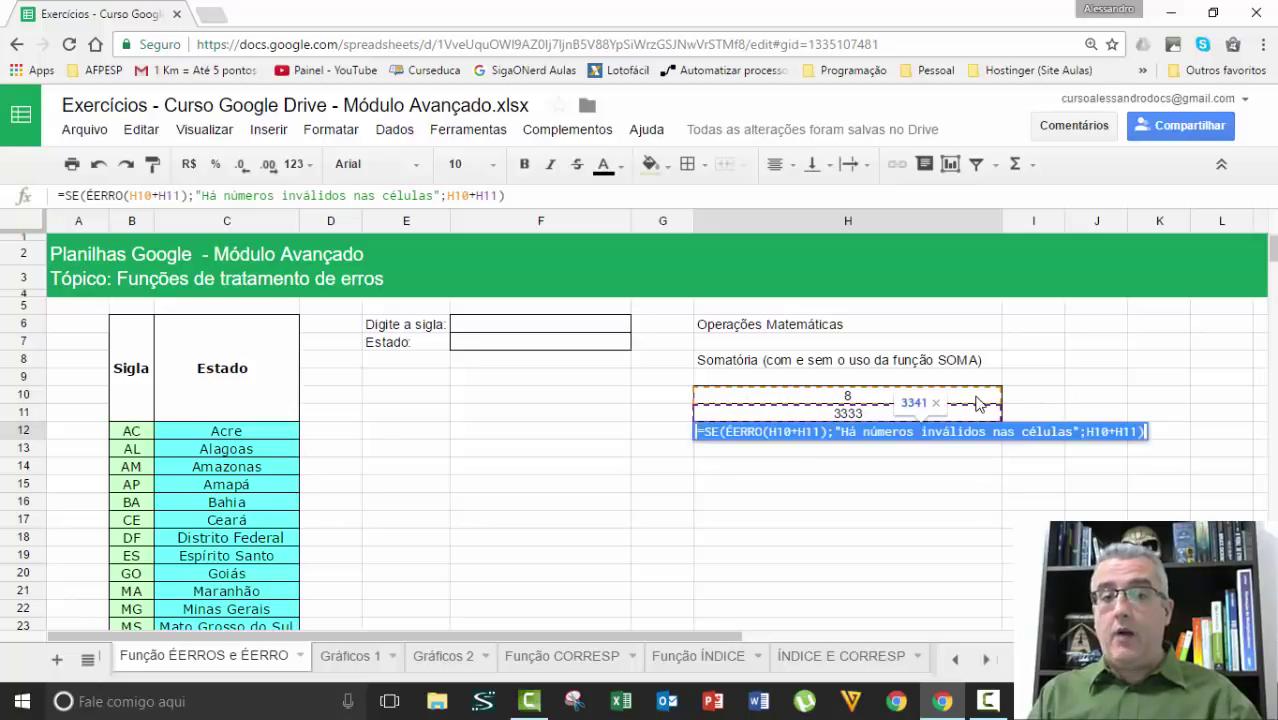
key(Escape)
key(Down)
text(')
text(=SE(ÉERRO(H10+H11);"Há números inválidos nas células";H10+H11))
key(Return)
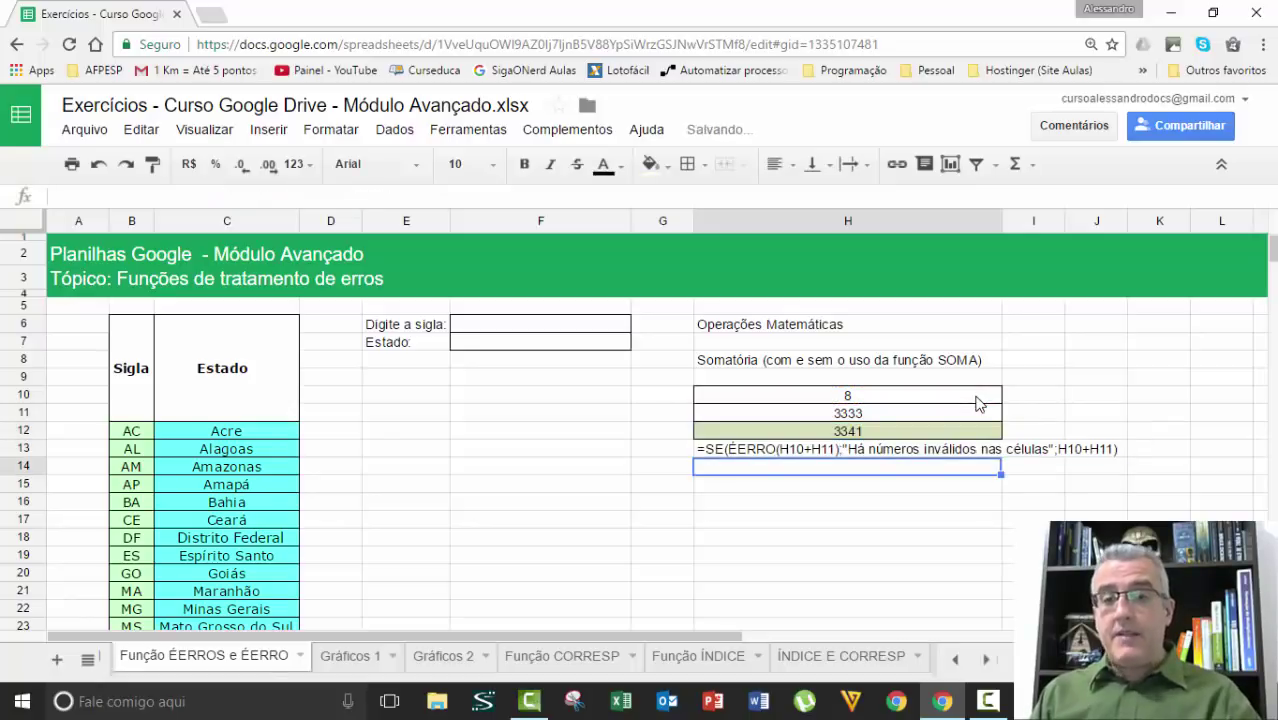
key(Down)
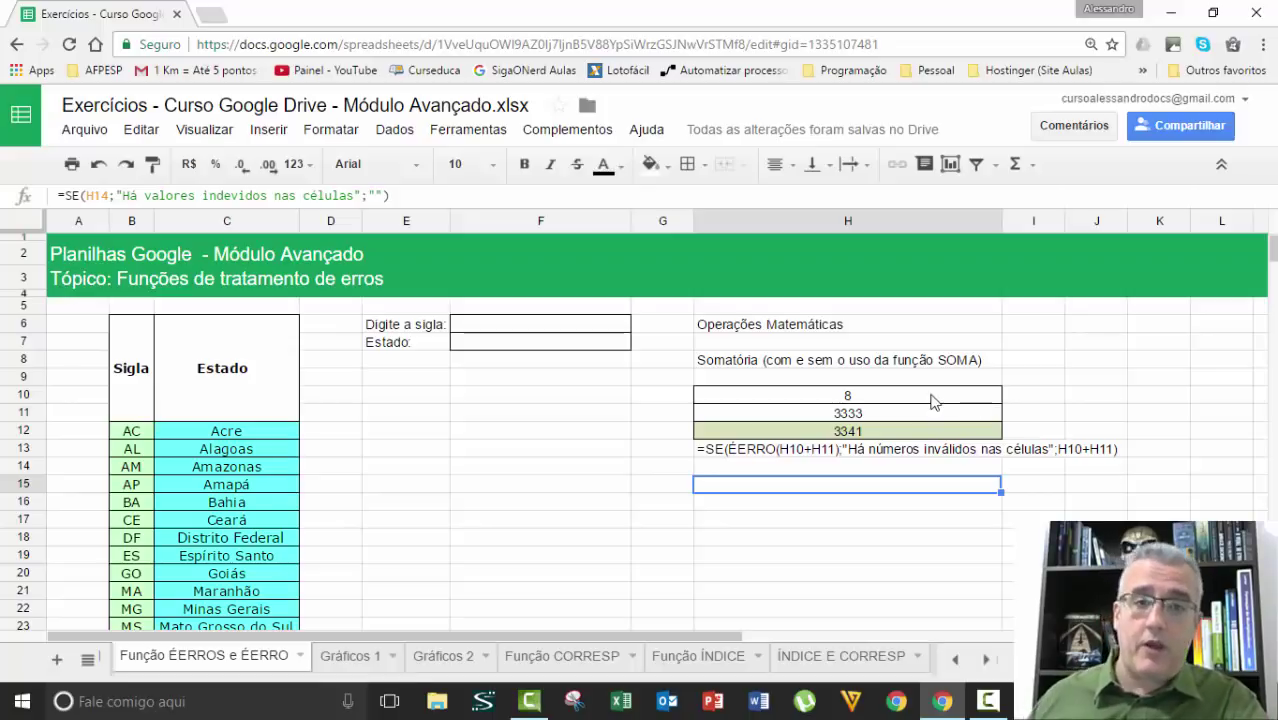
Enter the sigla AL in F6 and begin a PROCV formula in F7.
click(487, 325)
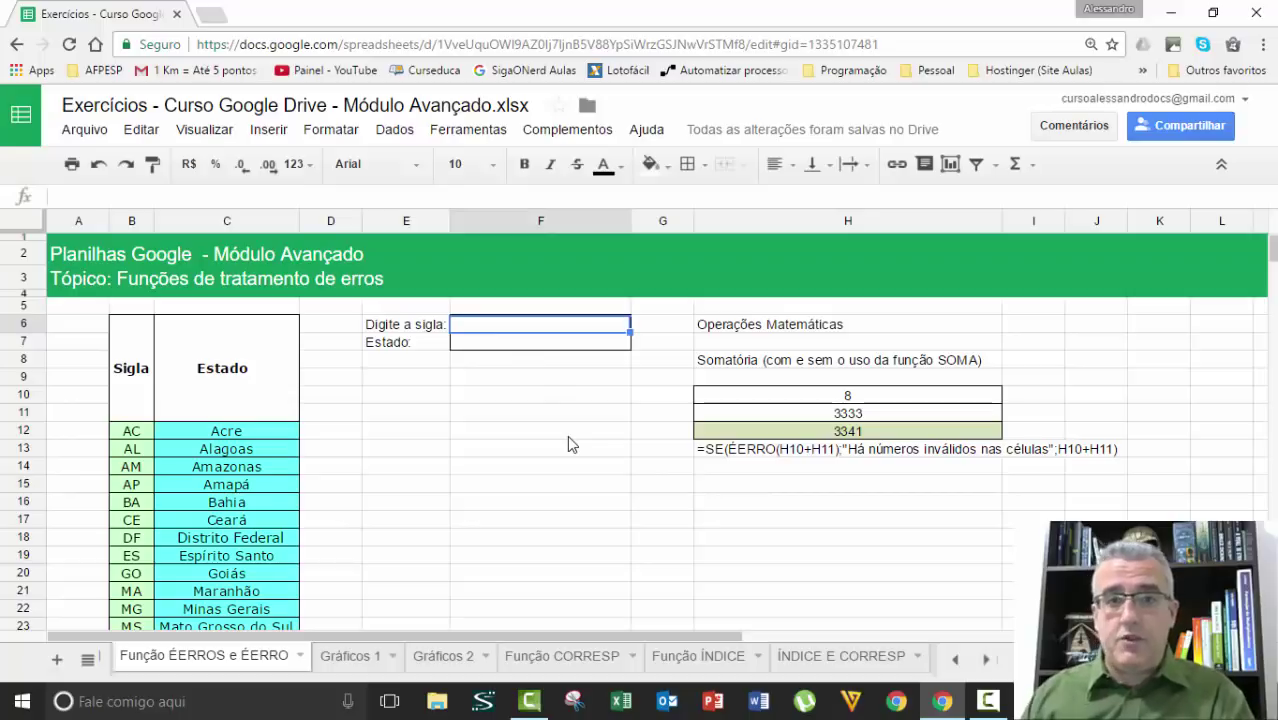
text(AL)
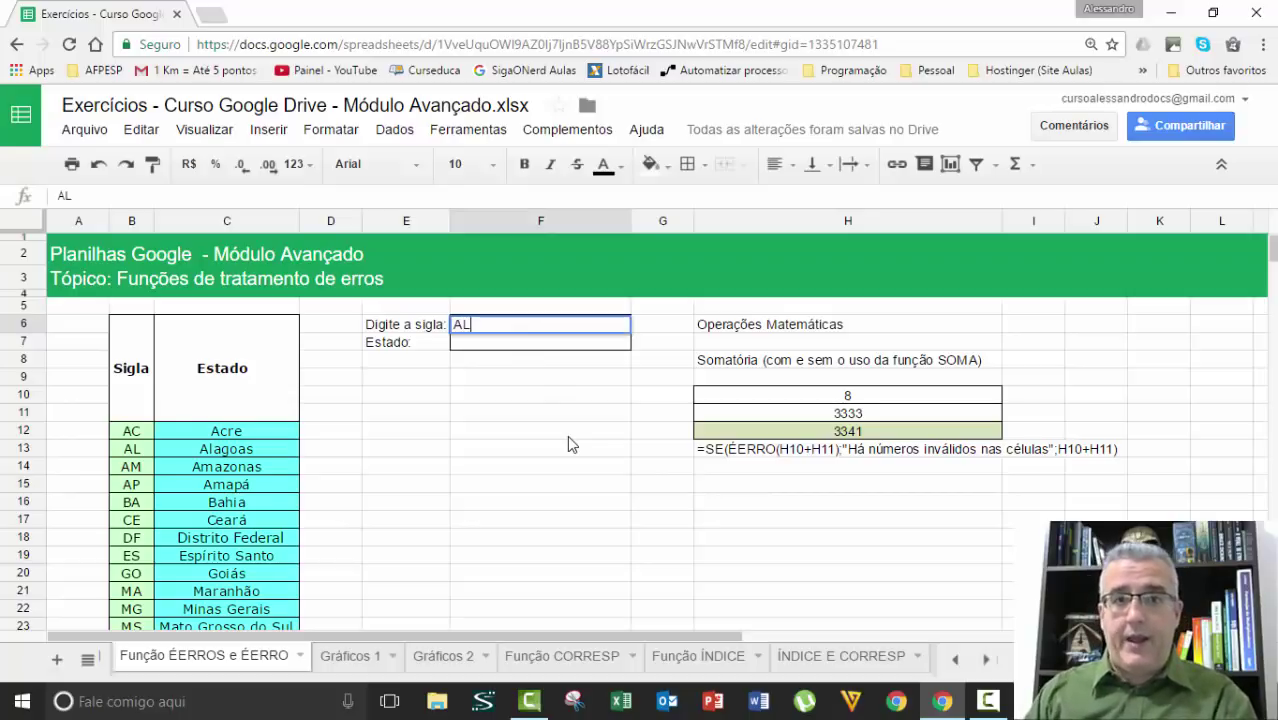
key(Return)
text(=PROCV()
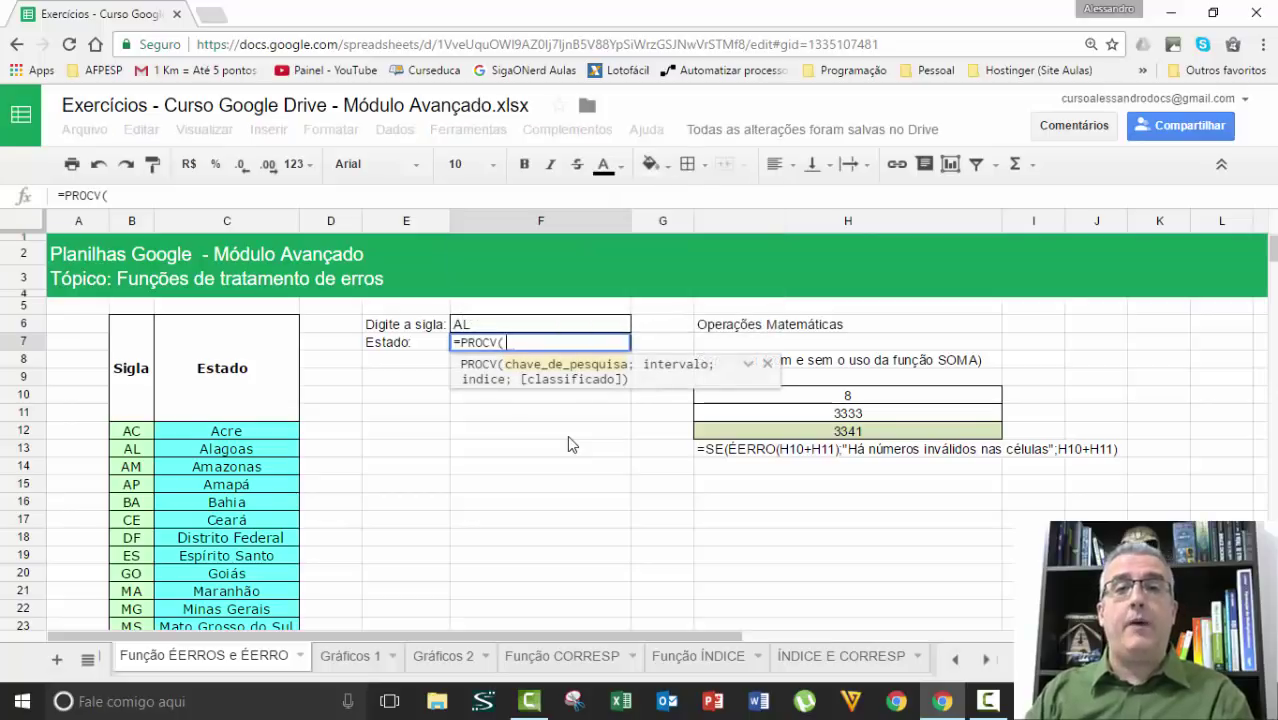
click(117, 420)
drag(117, 428, 251, 600)
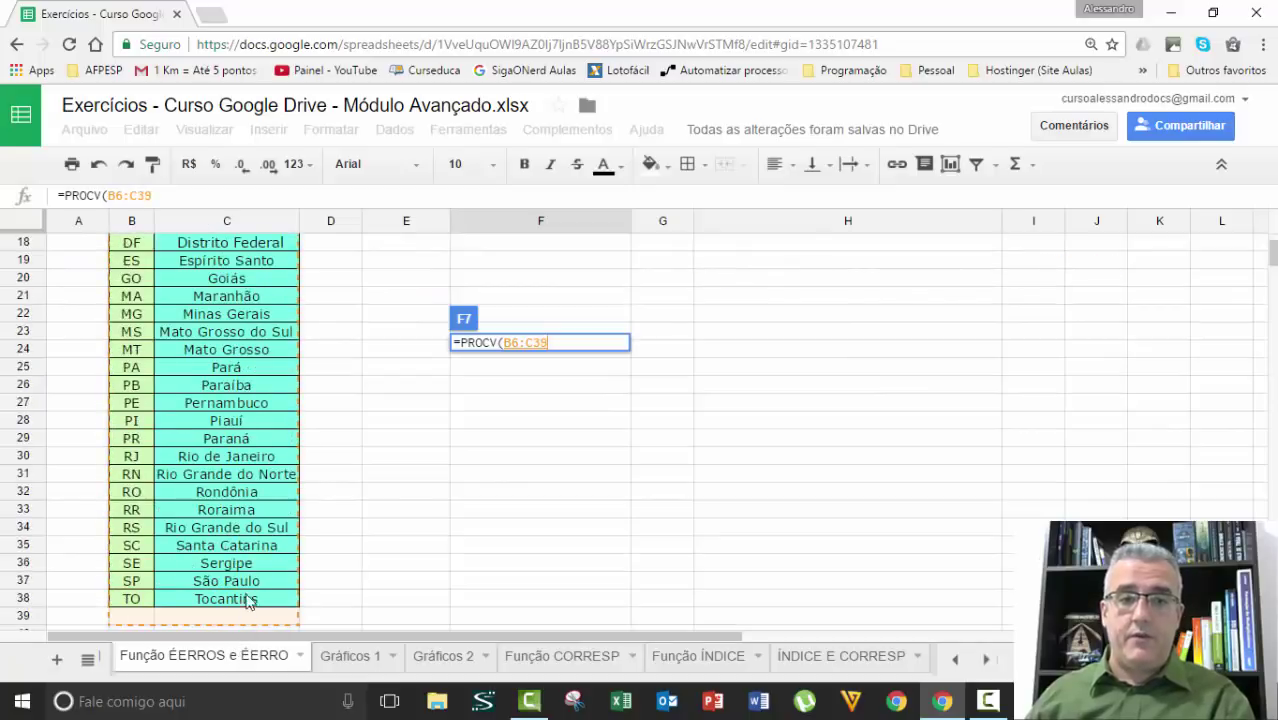
scroll(520, 562, up, 5)
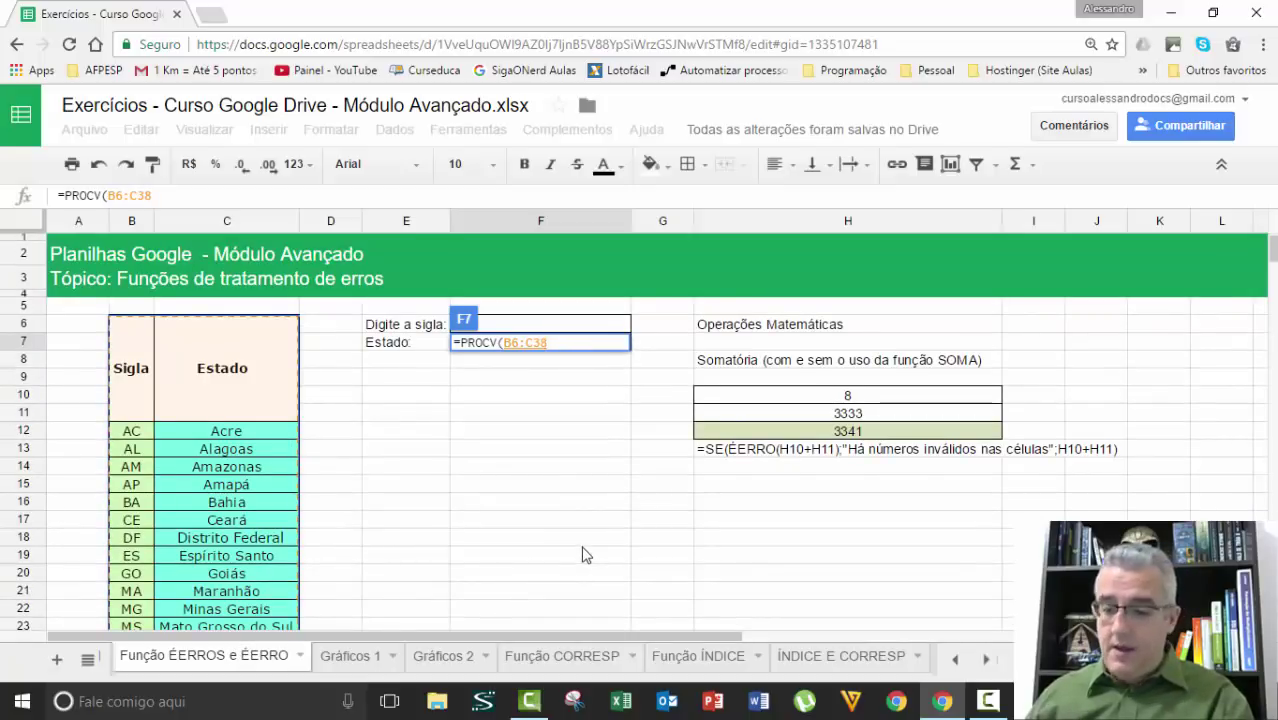
key(BackSpace)
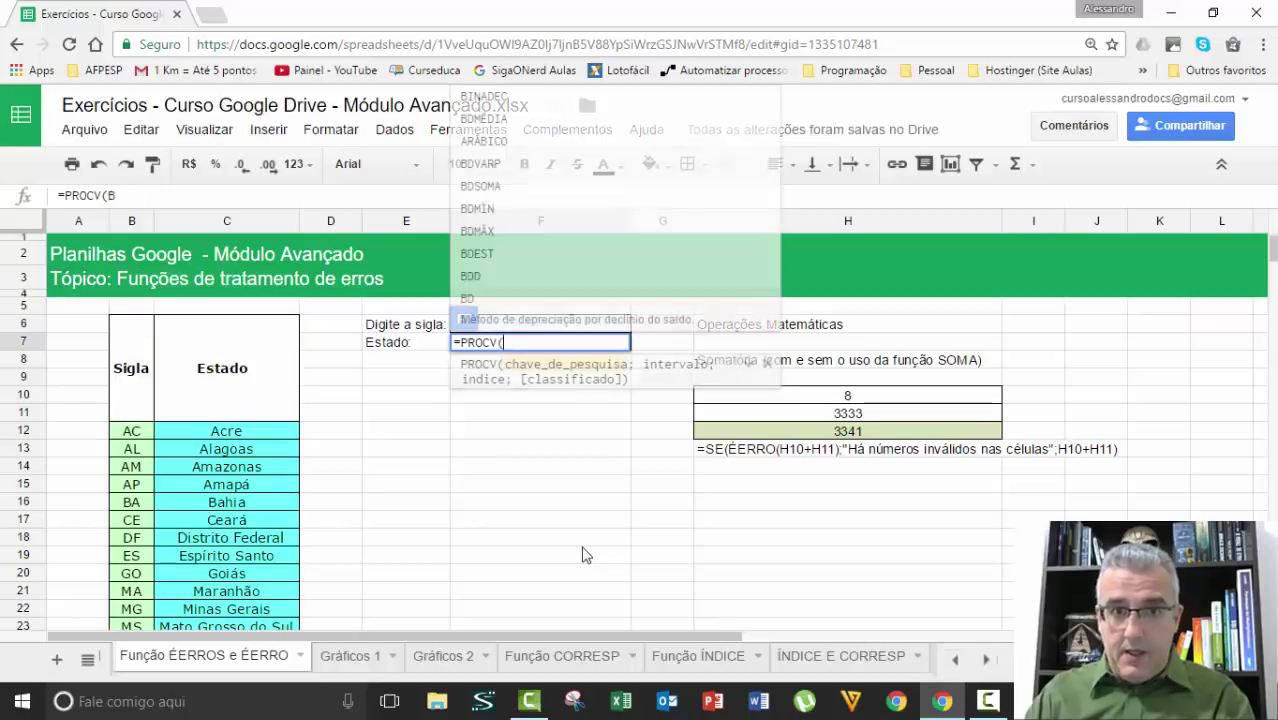
Complete the PROCV in F7 with search key F6, absolute range $B$6:$C$38, index 2 and 0 for exact match.
click(543, 324)
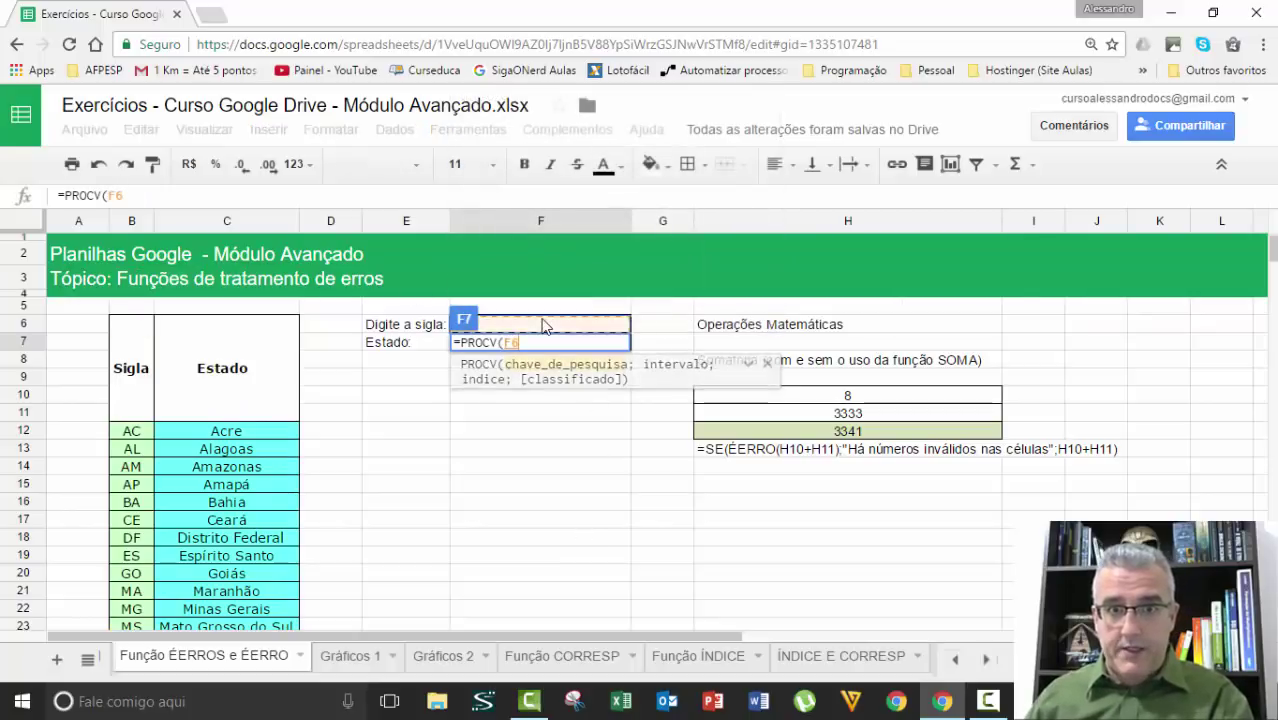
text(;)
scroll(300, 430, down, 5)
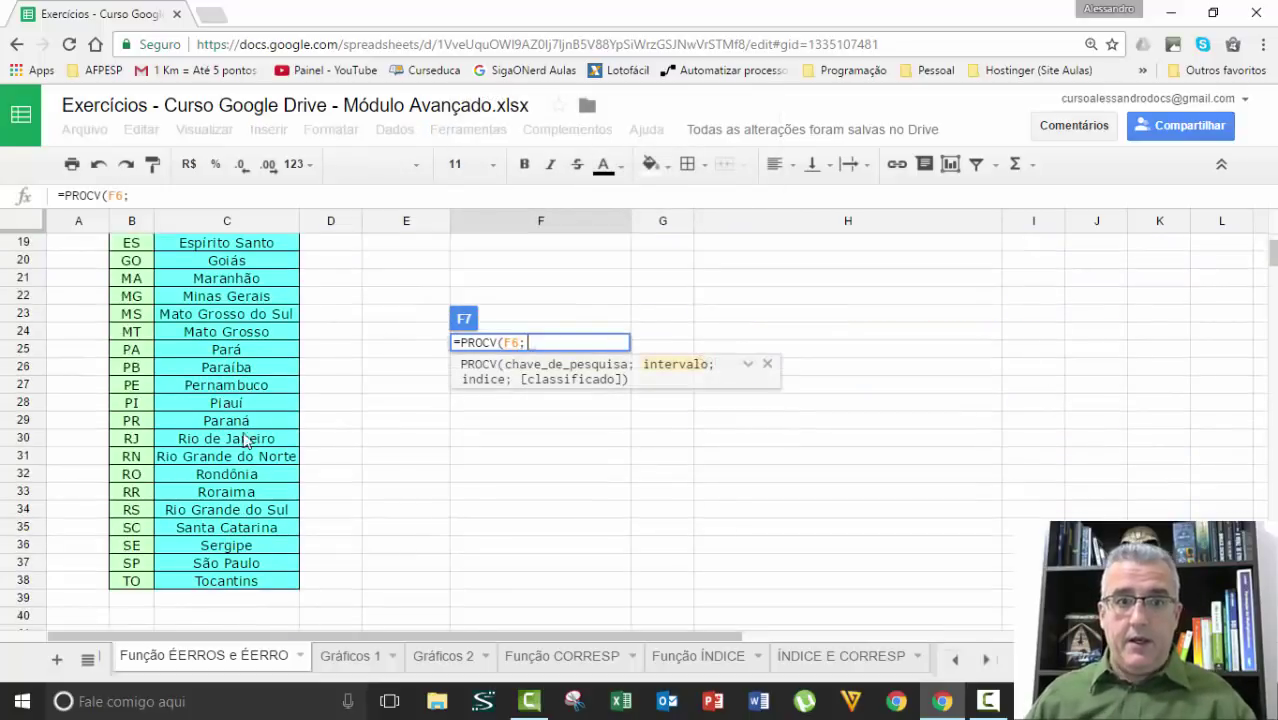
drag(248, 580, 248, 563)
drag(201, 353, 158, 357)
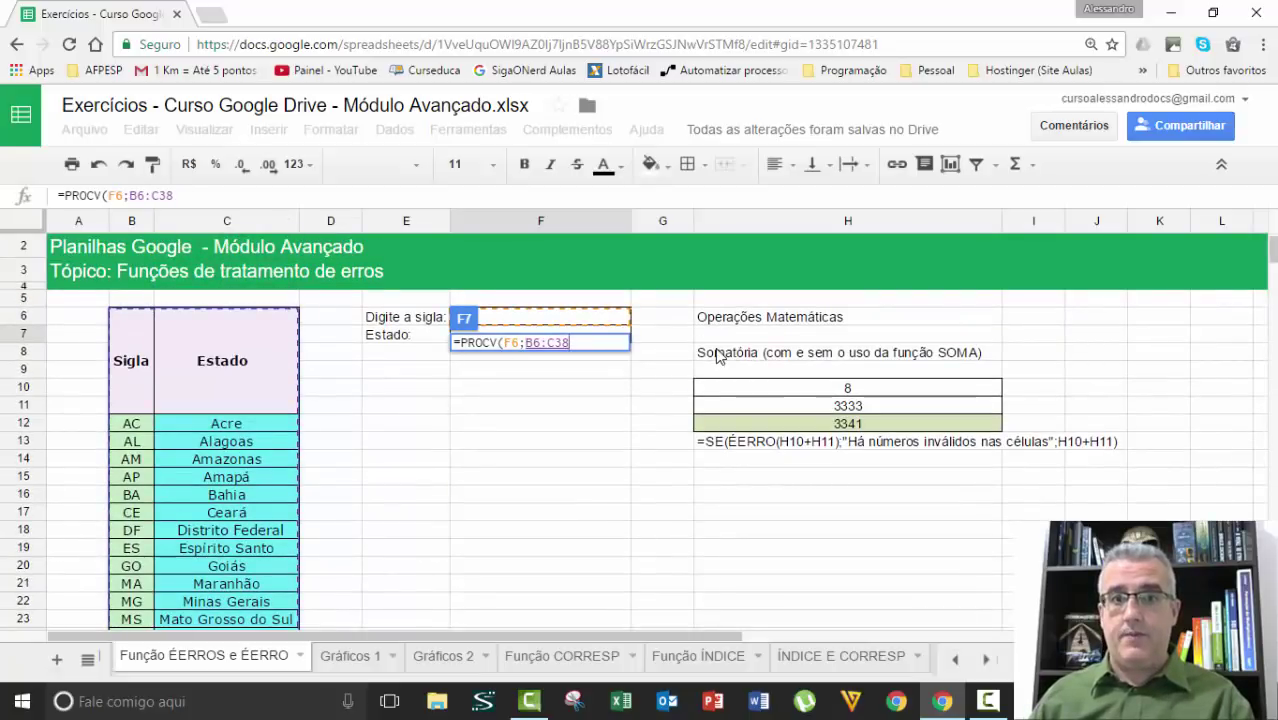
key(F4)
text(;)
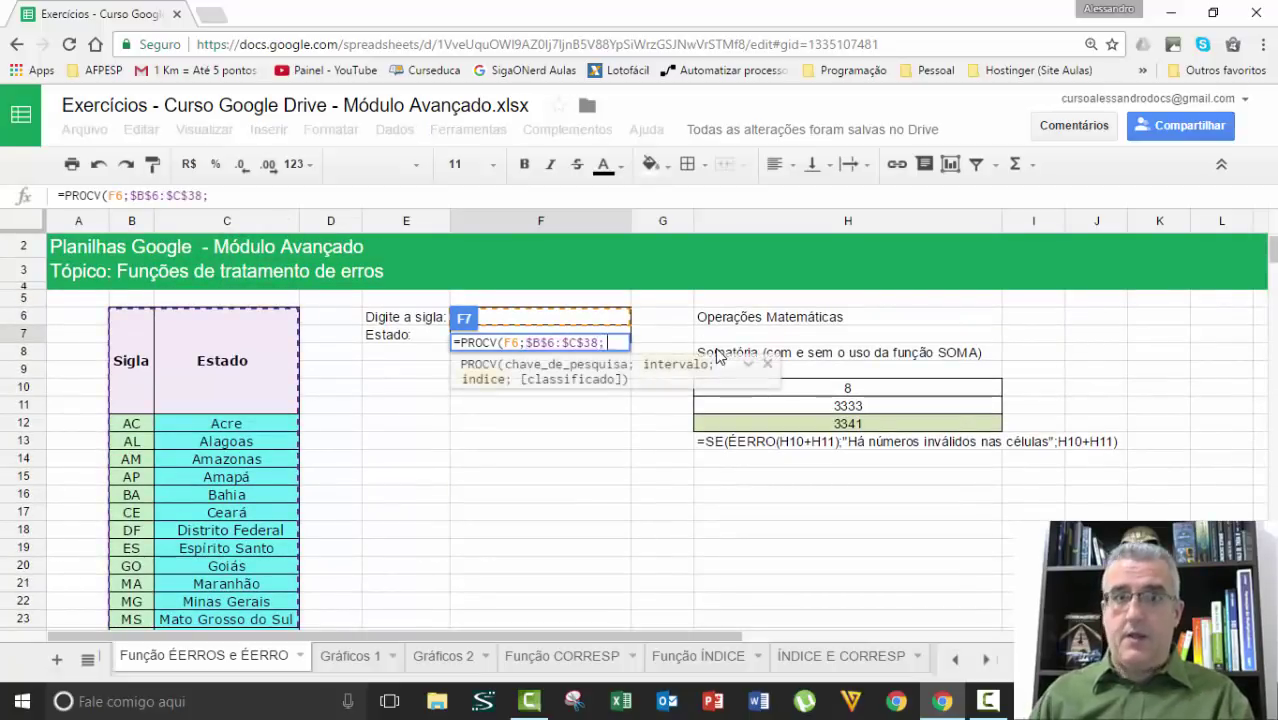
text(2;0)
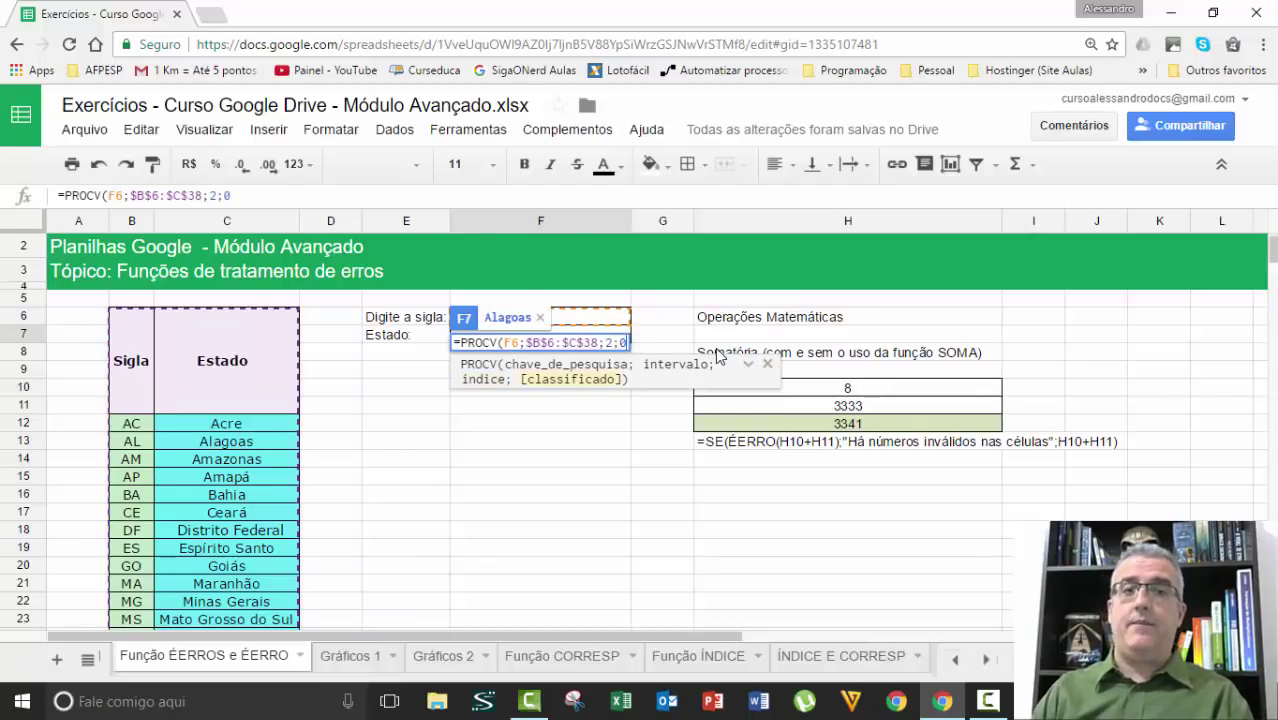
key(Return)
Test the lookup with the nonexistent sigla XX in F6 and select the result cell F7.
key(Up)
key(Up)
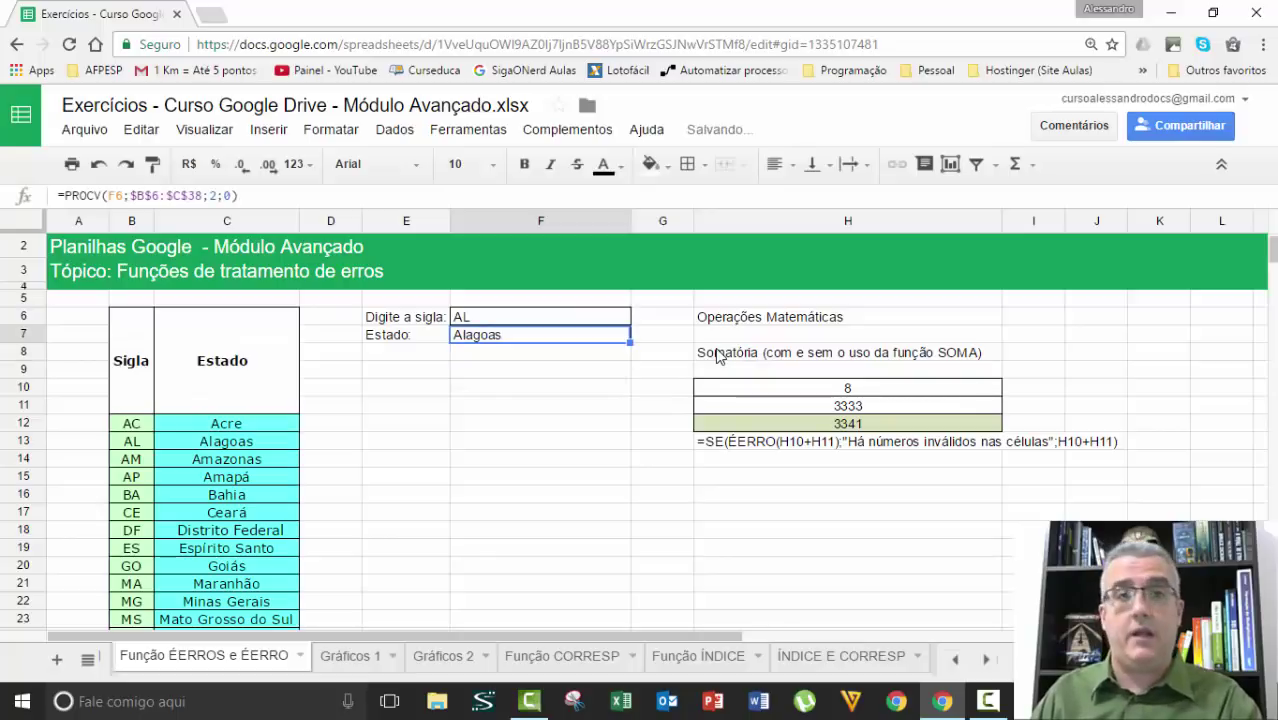
text(XX)
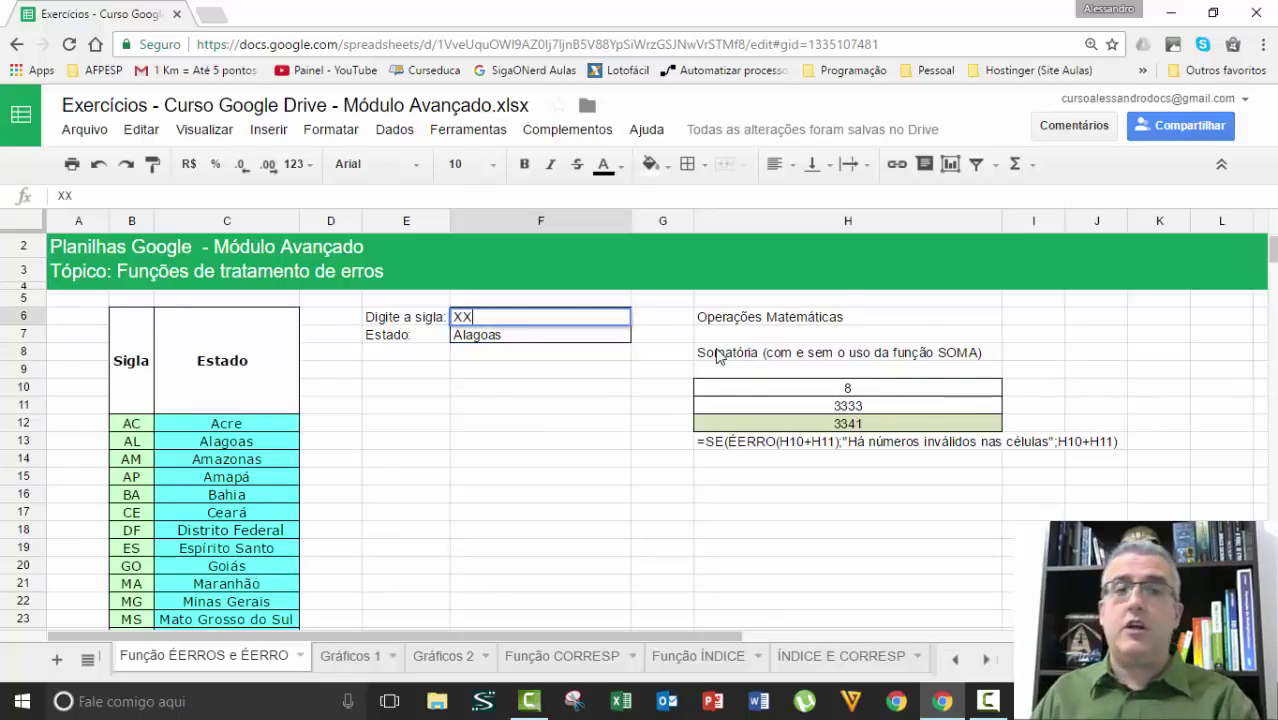
key(Up)
key(Down)
key(Down)
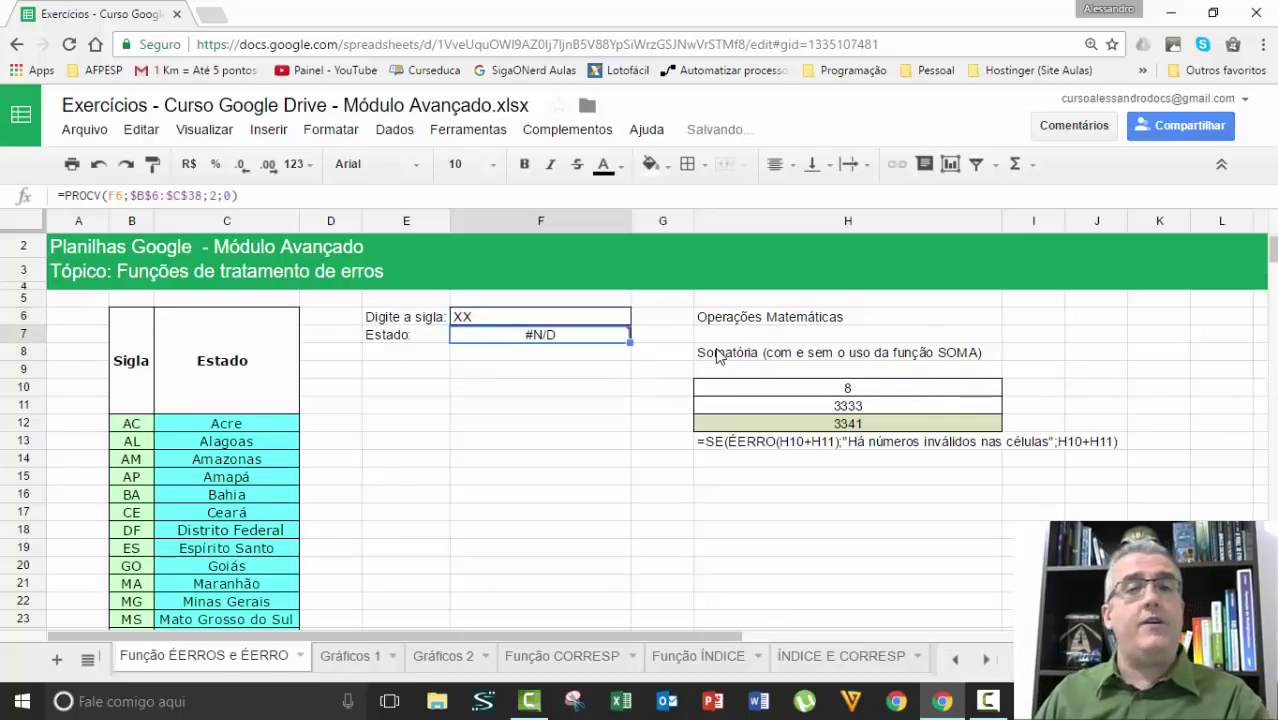
key(Down)
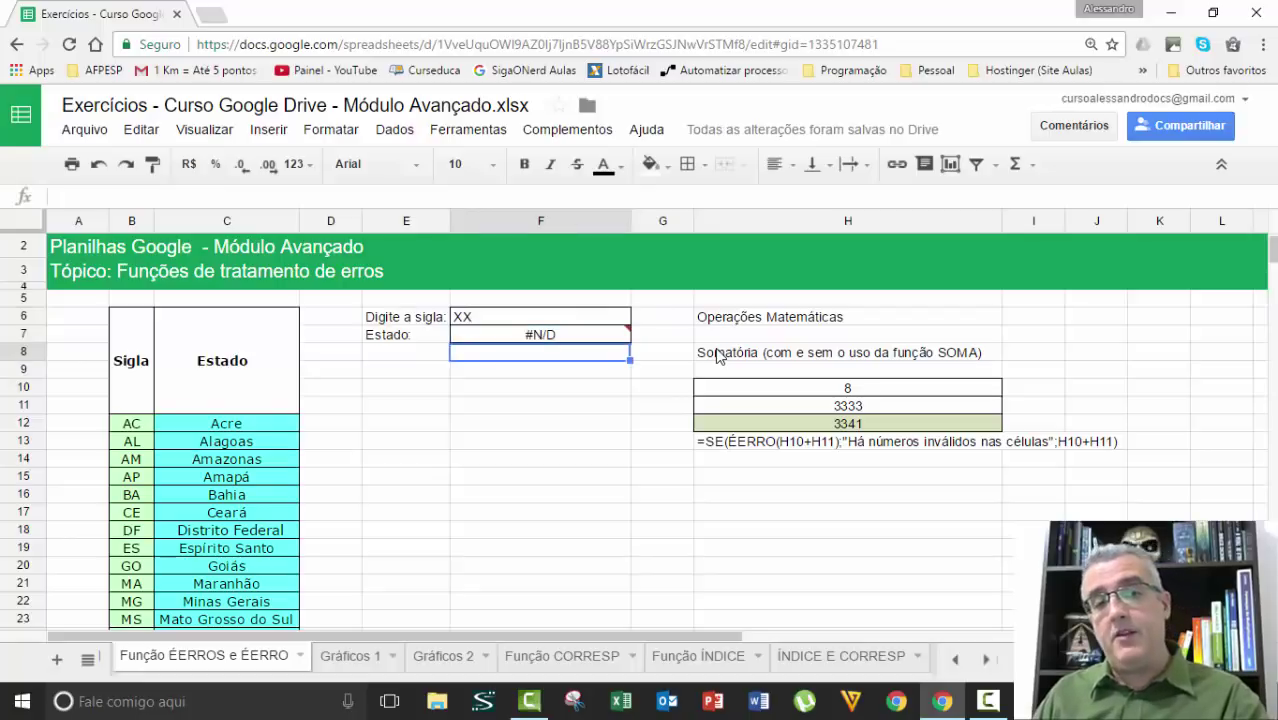
key(Down)
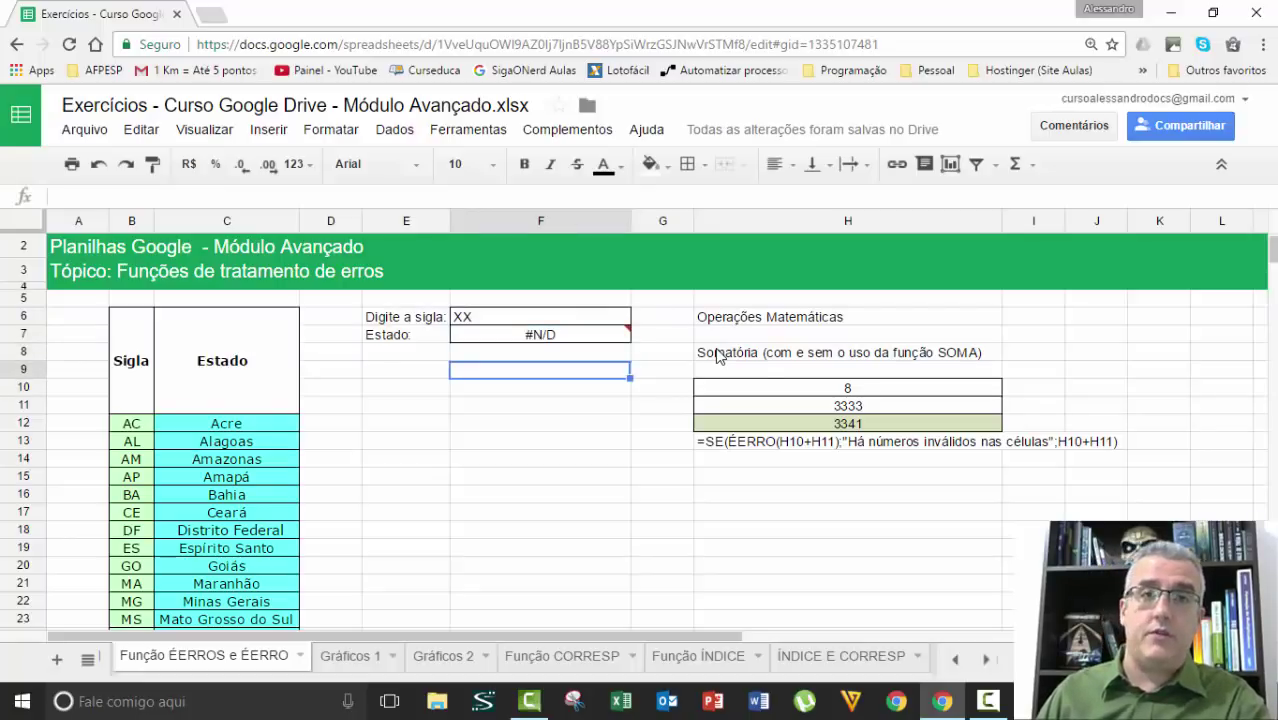
text(=É)
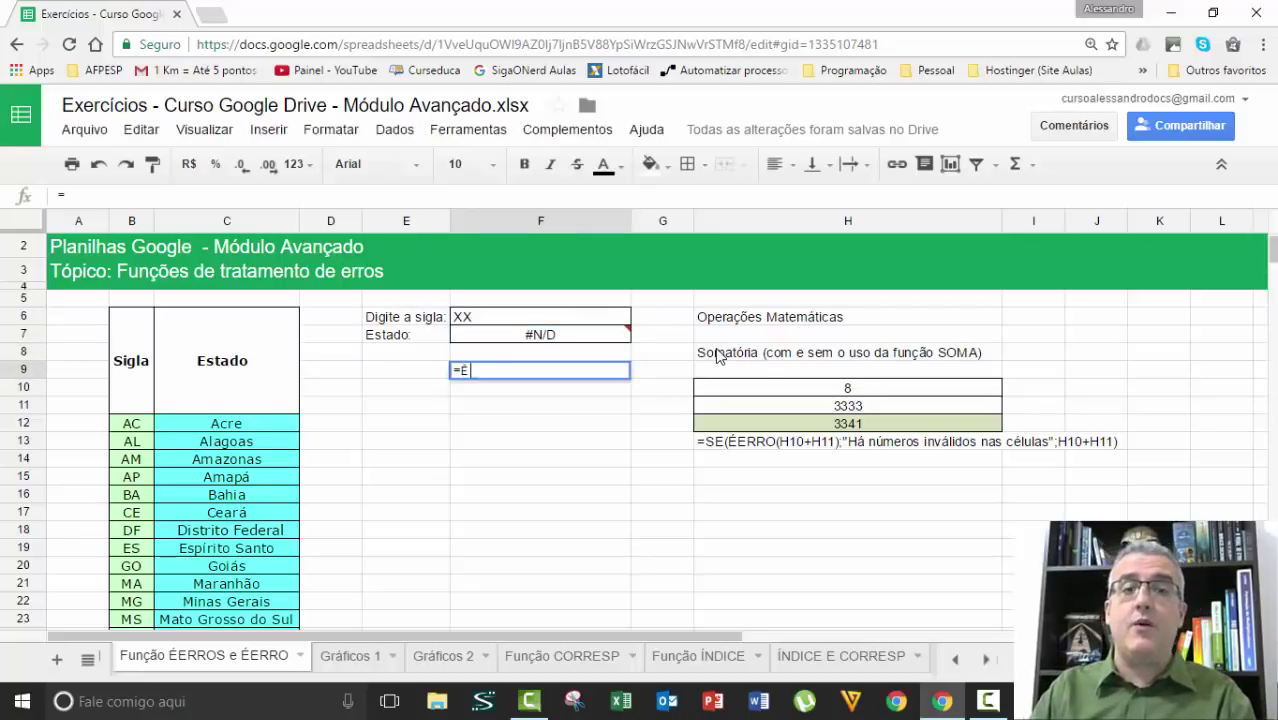
text(ERROS)
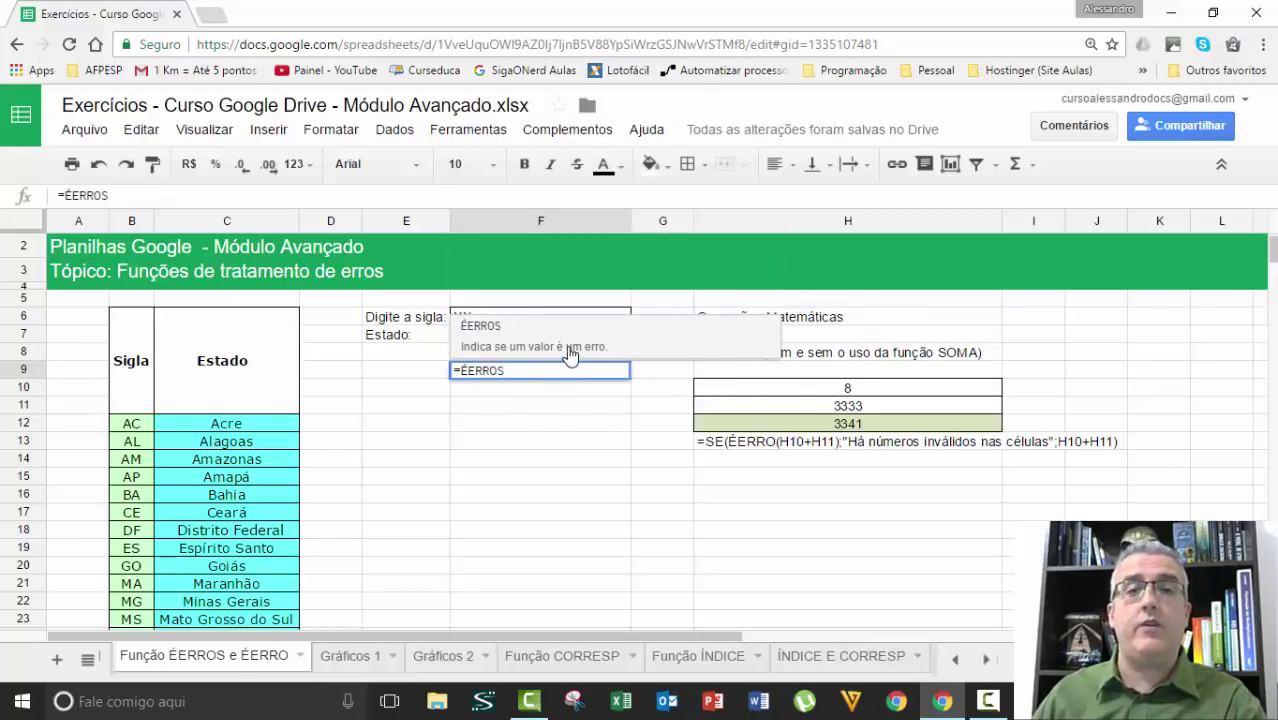
key(Escape)
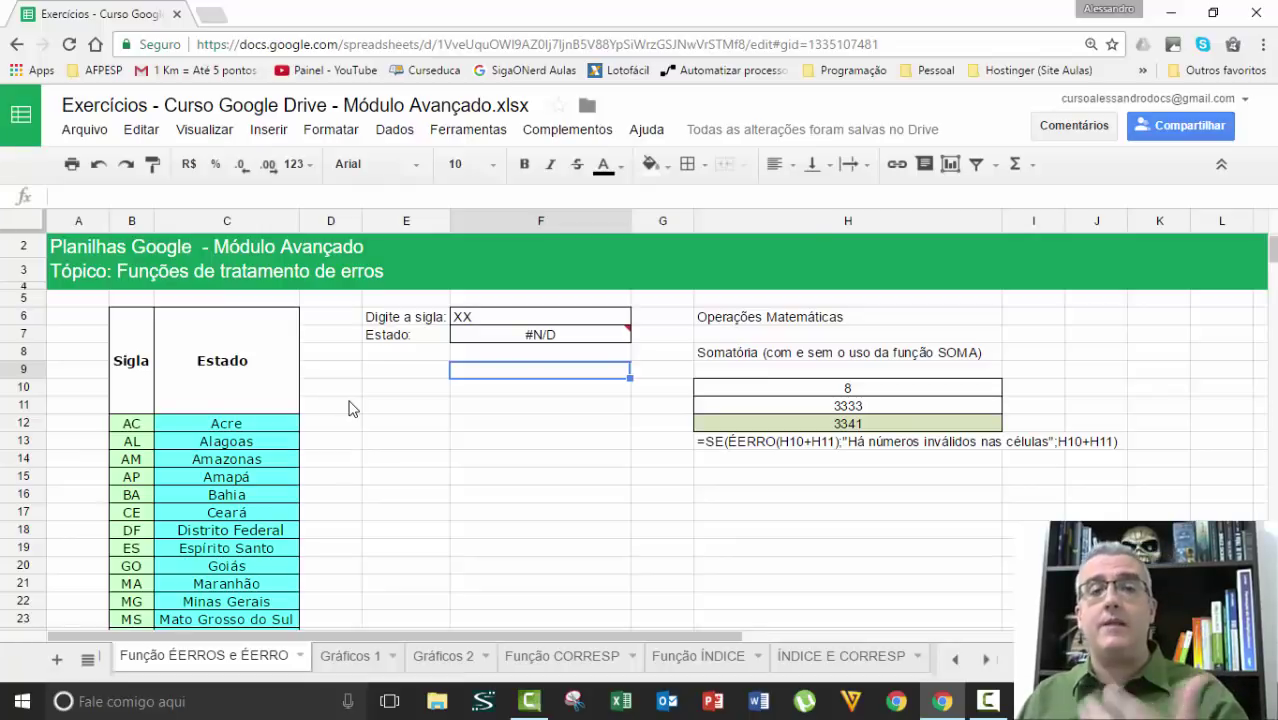
Overwrite F7 with a formula beginning =SE(ÉERROS(PROCV( and use F6 as the search key.
key(Up)
key(Up)
text(=SE()
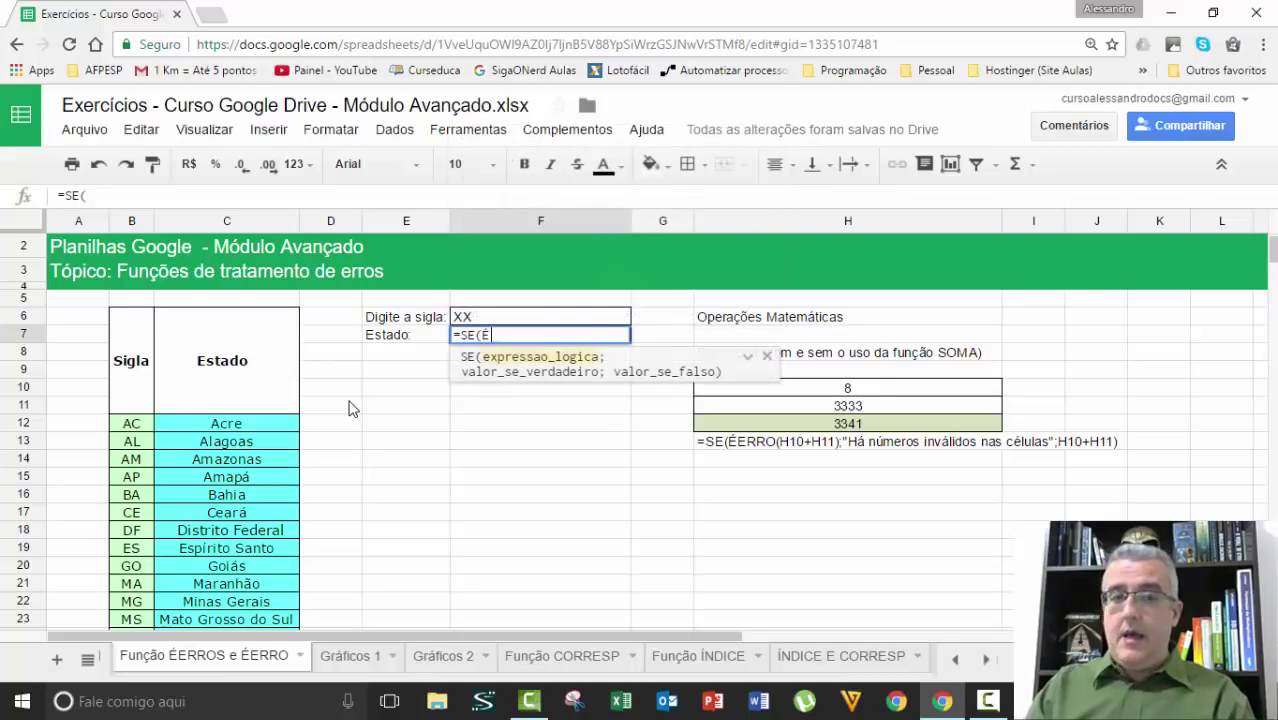
text(ÉERROS()
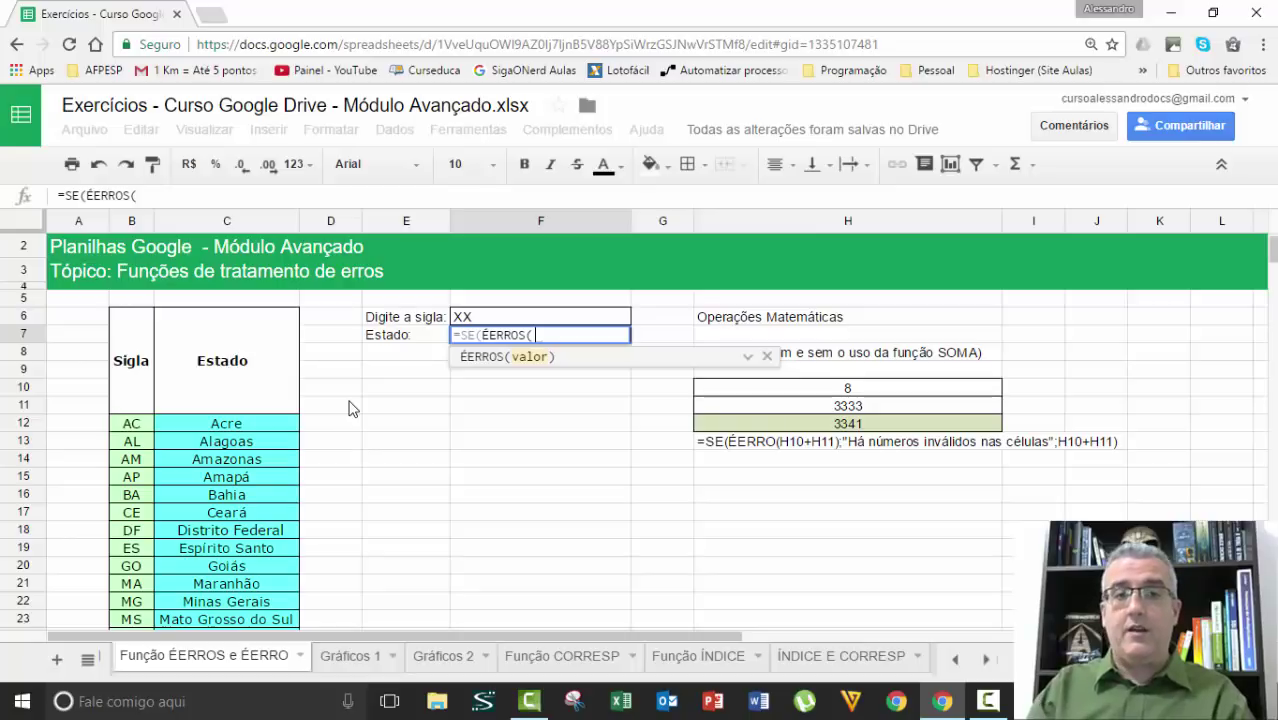
text(PROCV(F6)
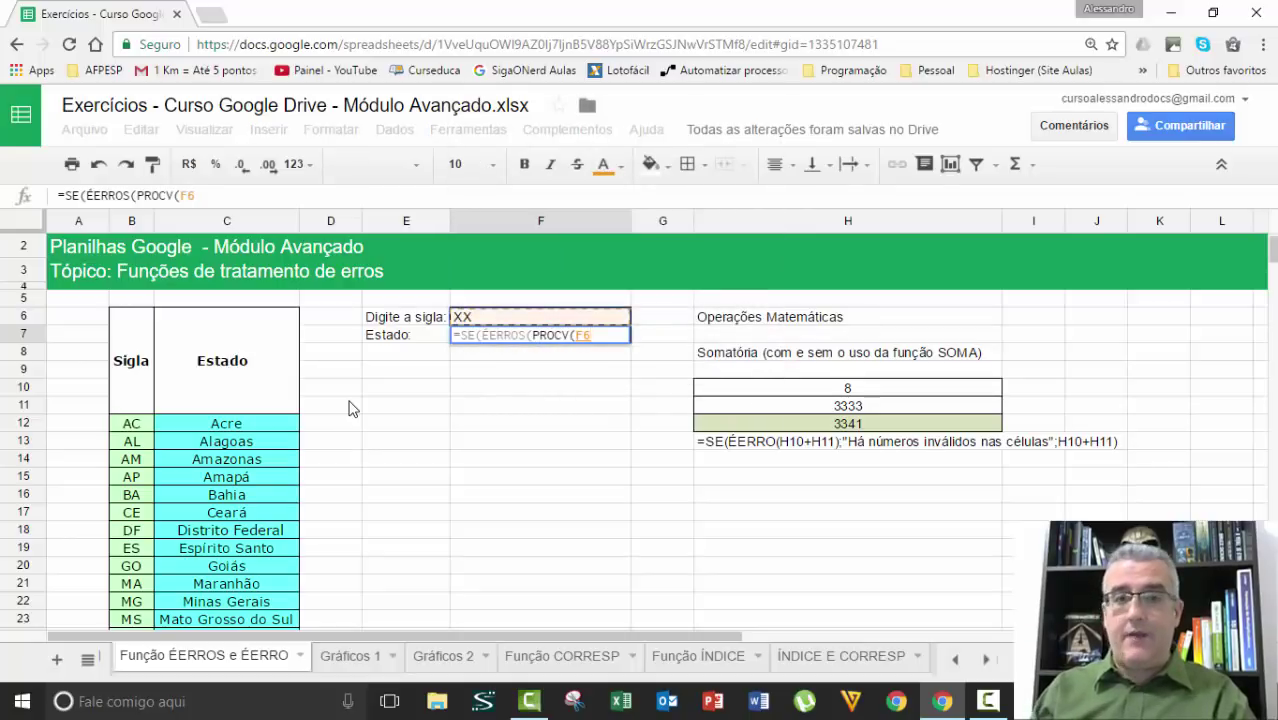
text(;)
Give the nested PROCV the absolute range $B$6:$C$38, index 2 and 0, and close its parenthesis.
scroll(233, 487, down, 4)
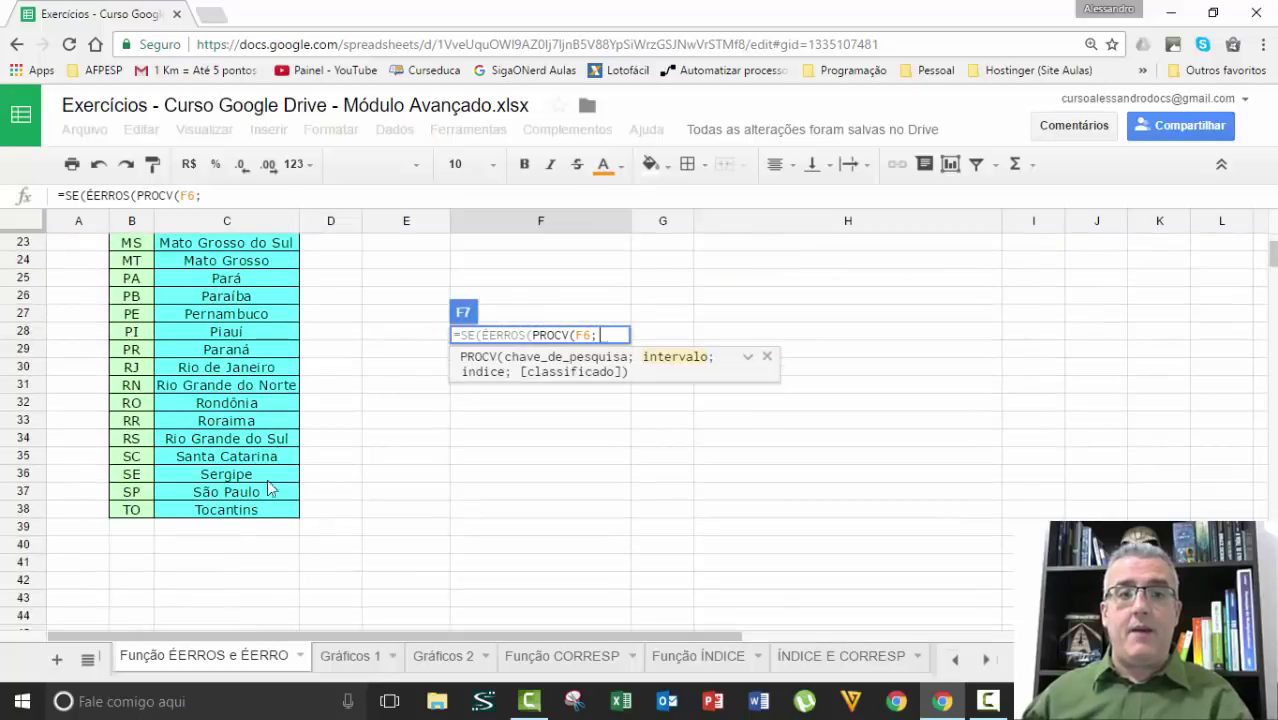
drag(272, 508, 150, 356)
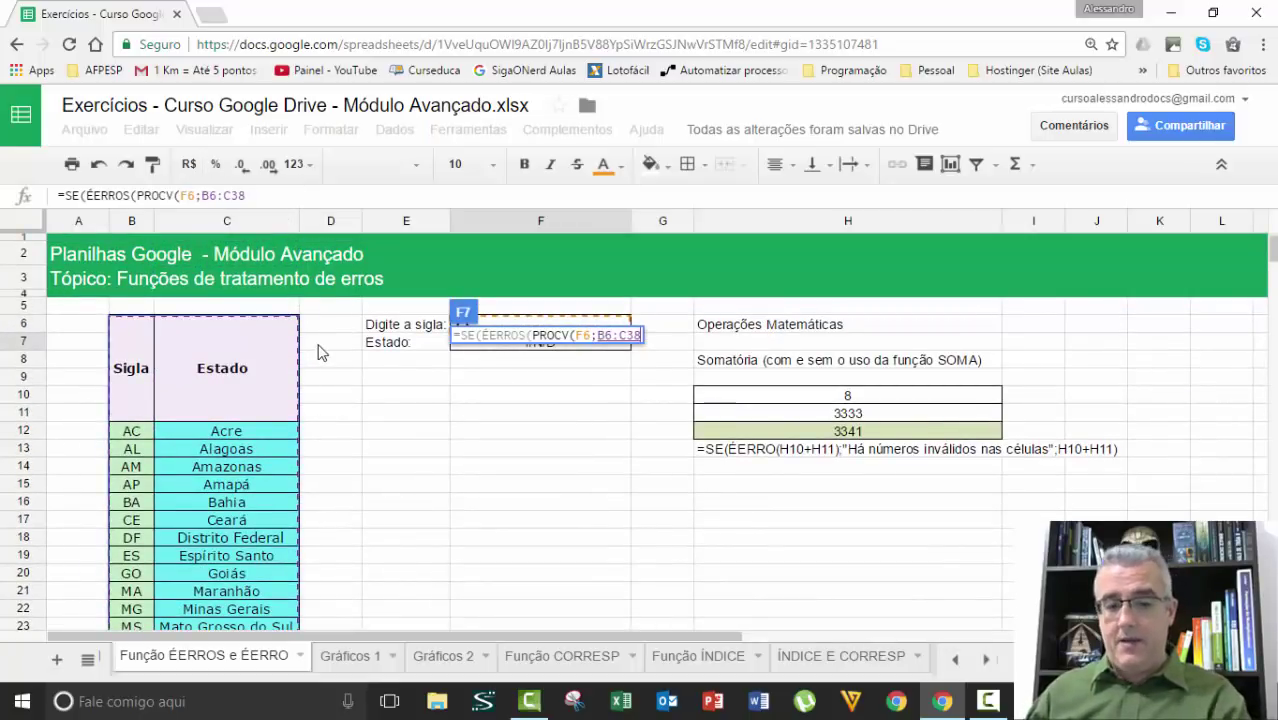
key(F4)
text(;2)
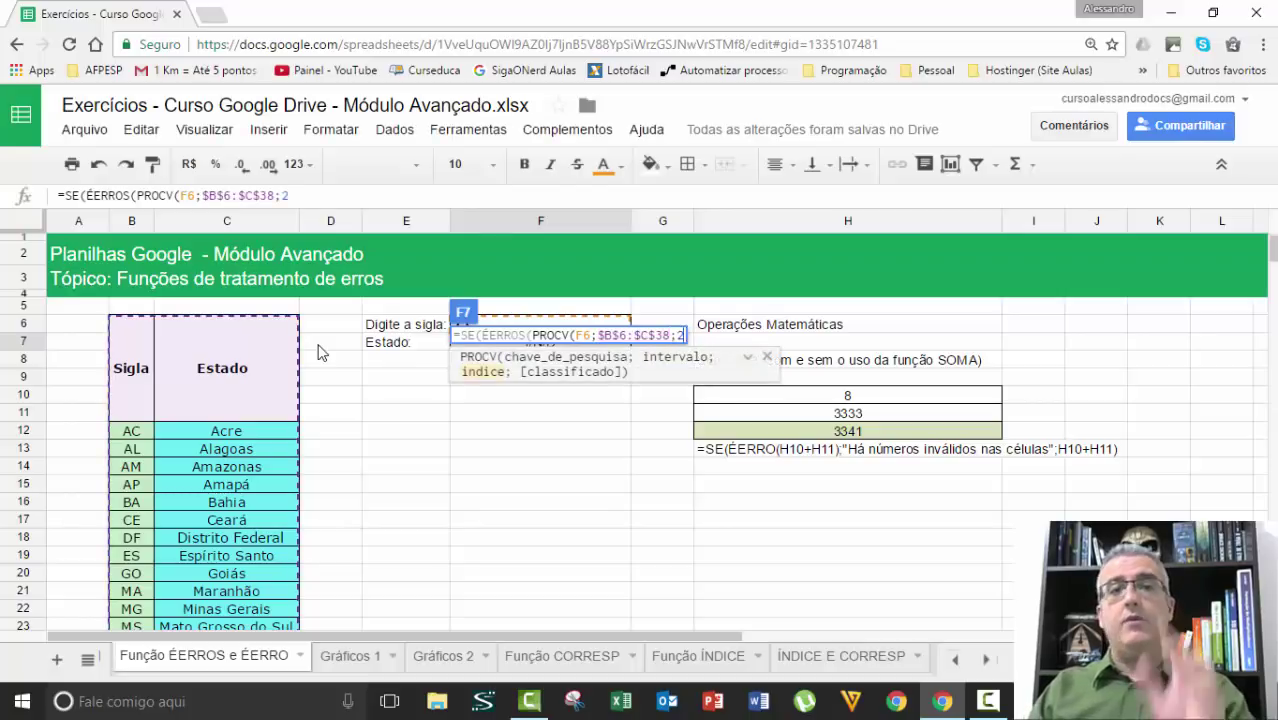
text(;0)
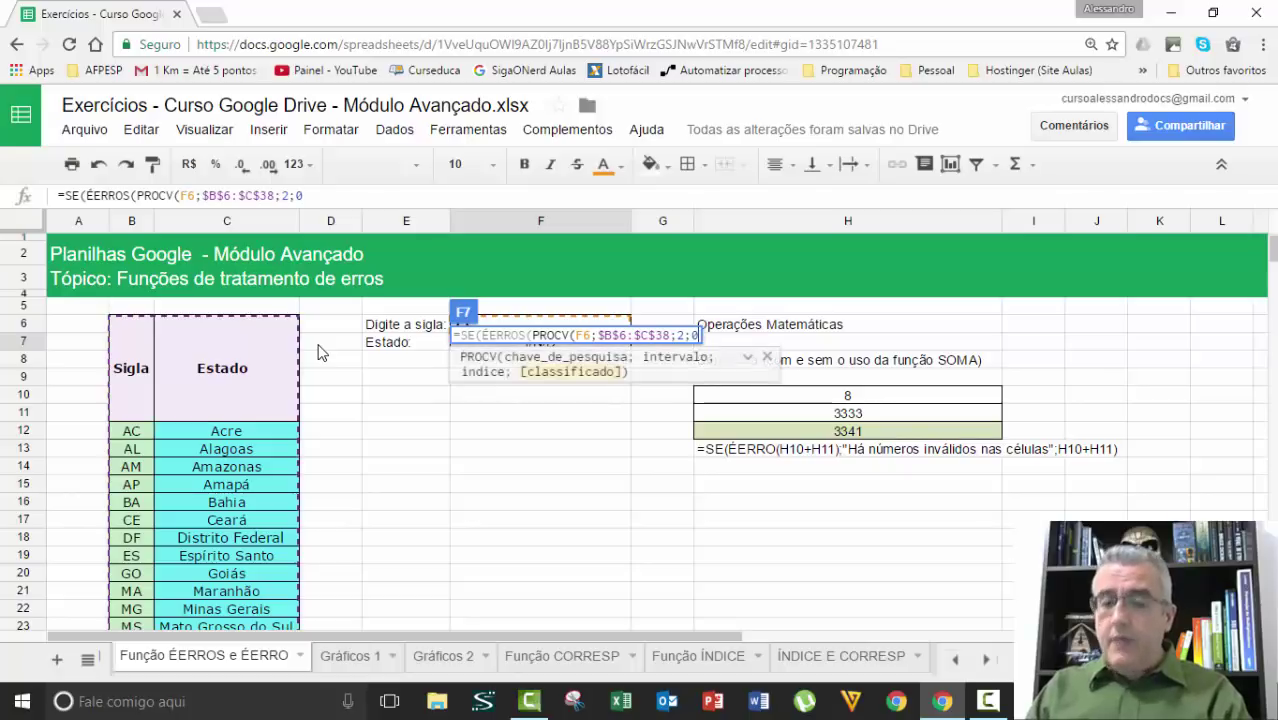
text())
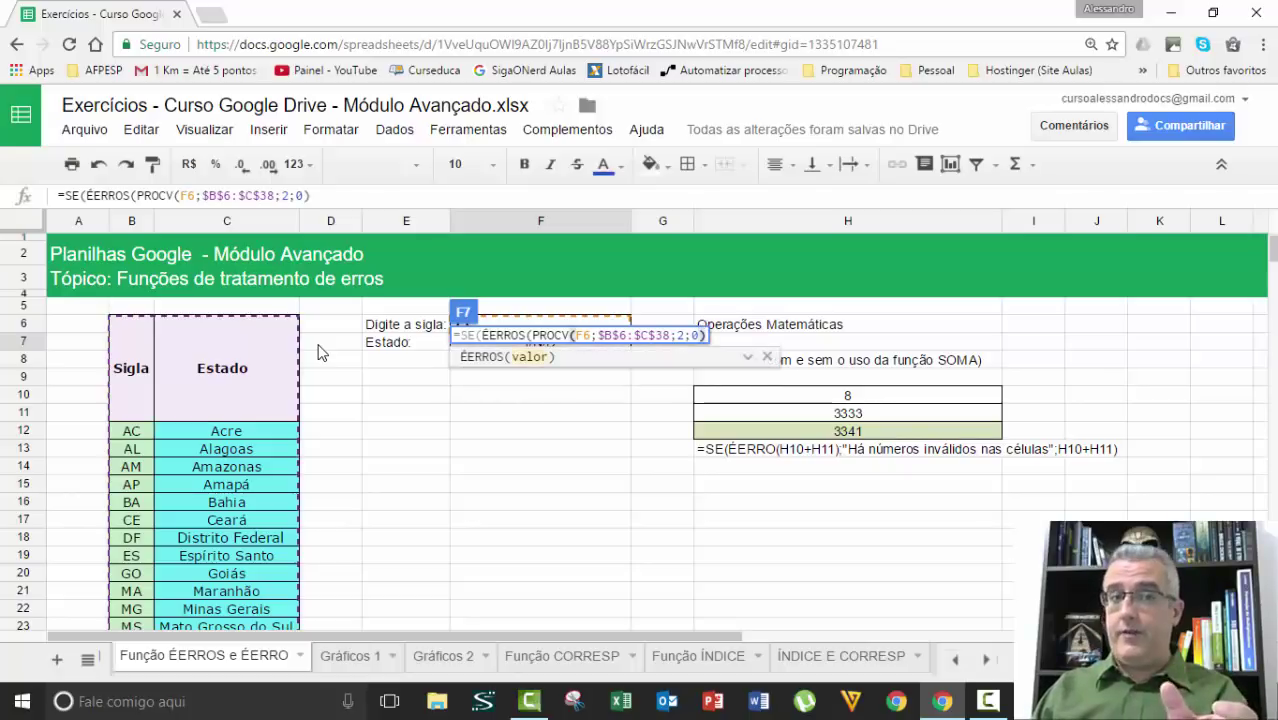
Add "Sigla inválida" after the PROCV in F7 as the text for the error case.
text(;")
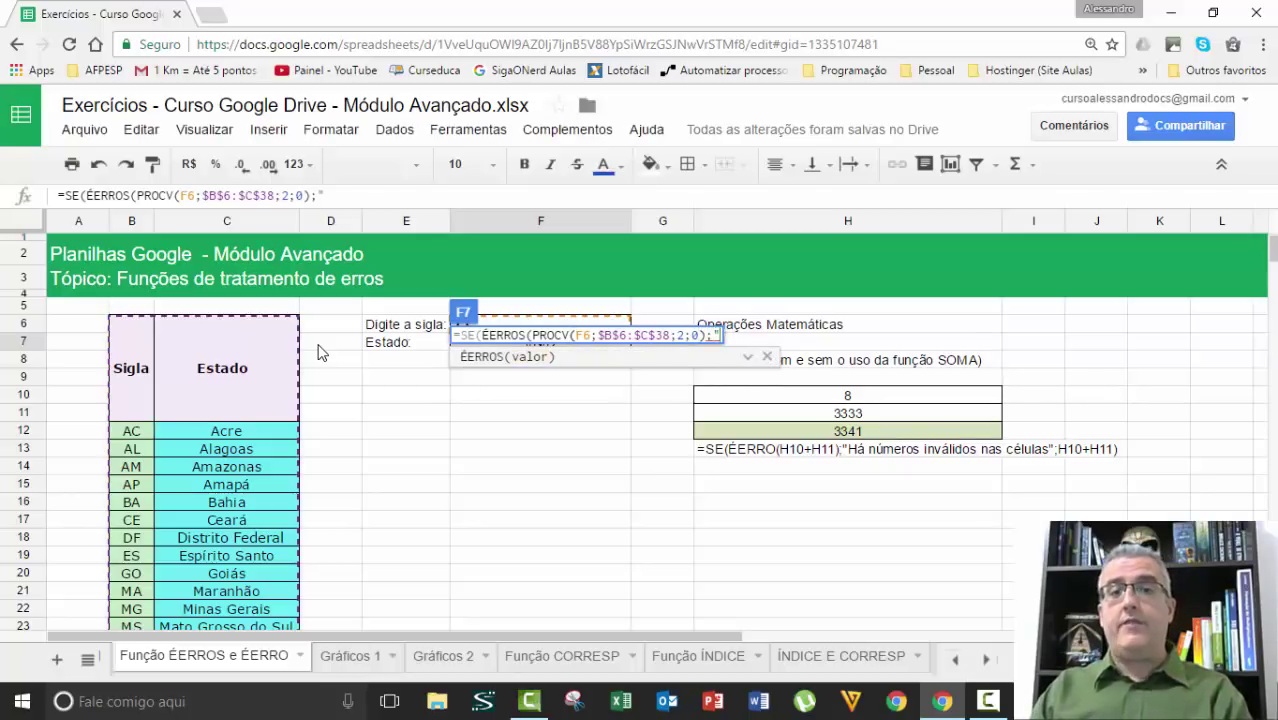
text(S)
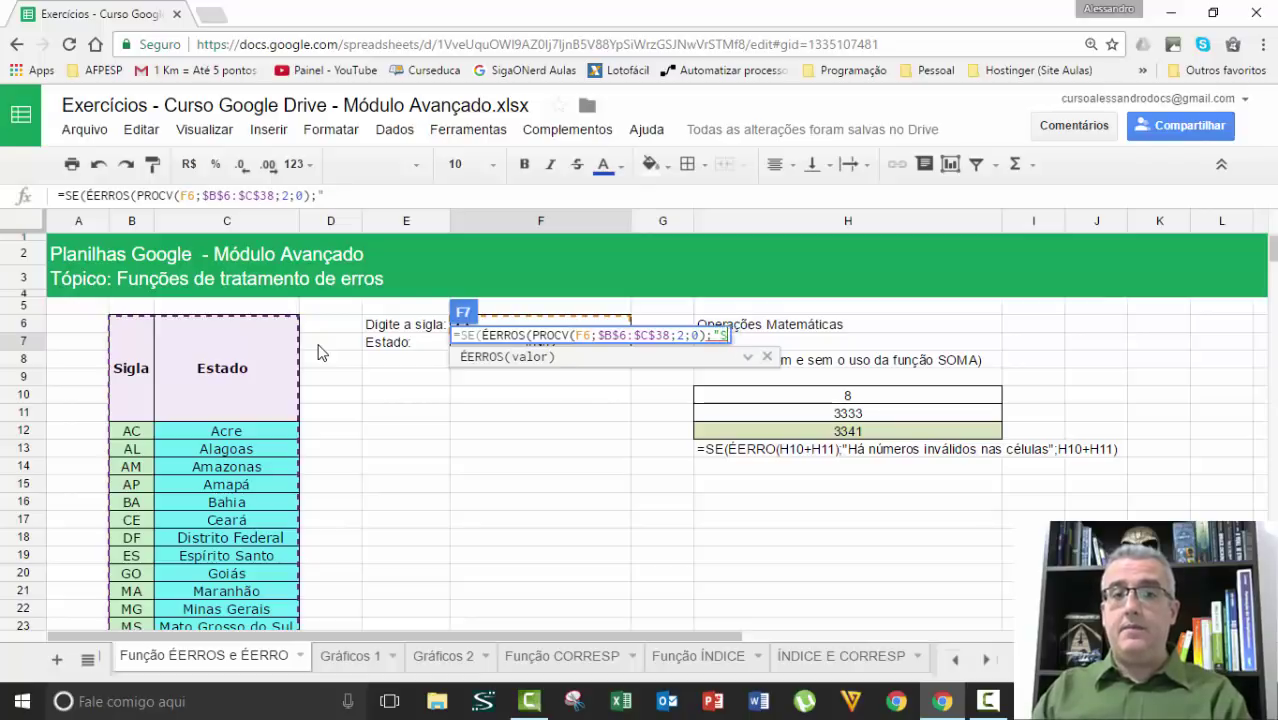
text(igla inv)
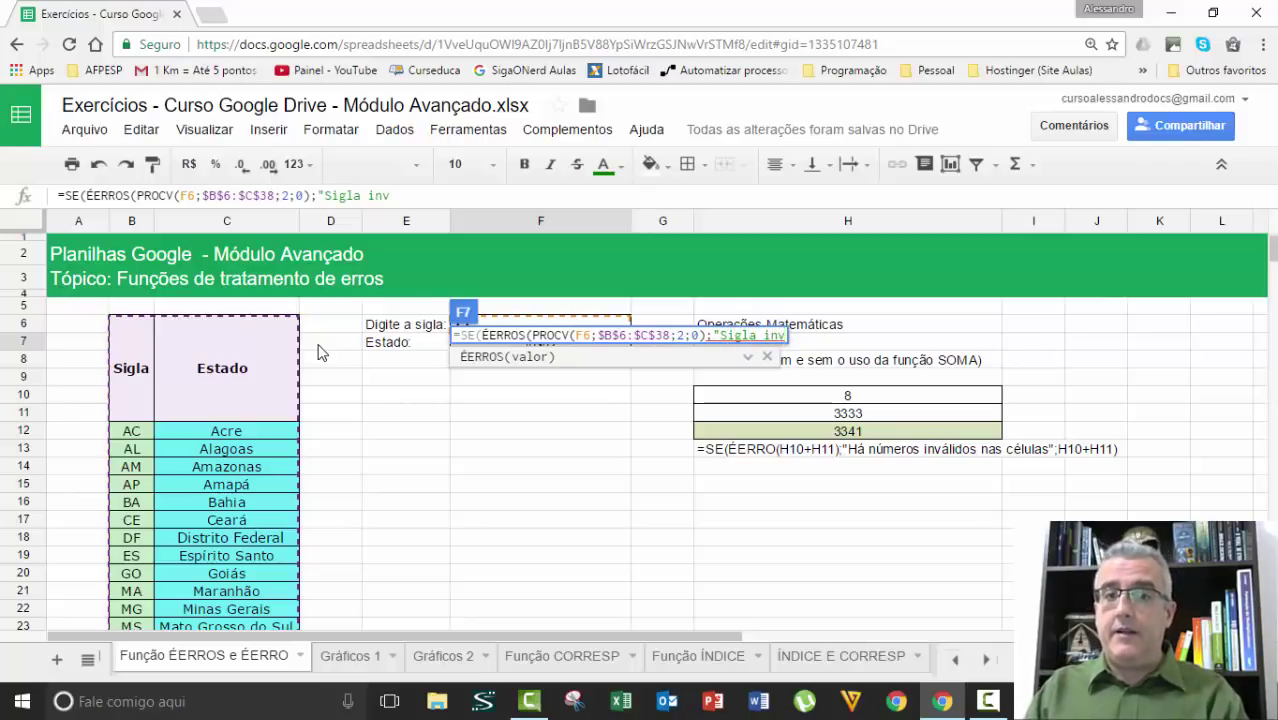
text(álida")
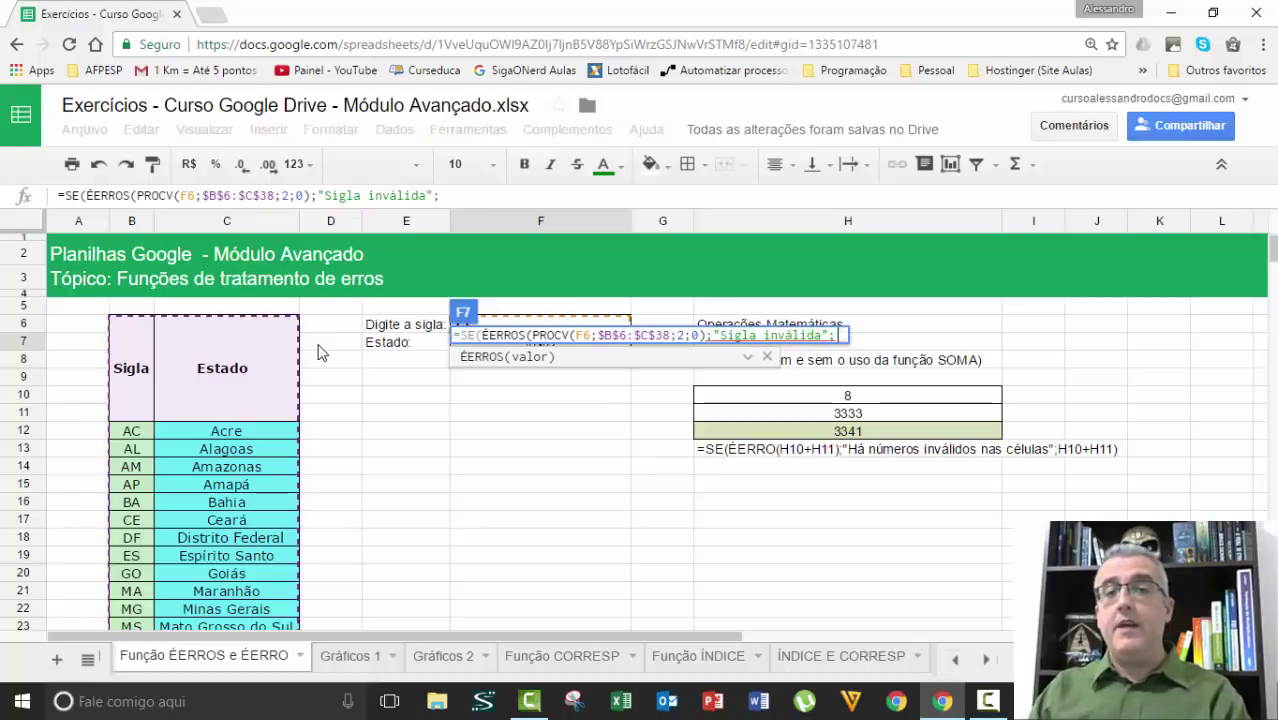
text(;)
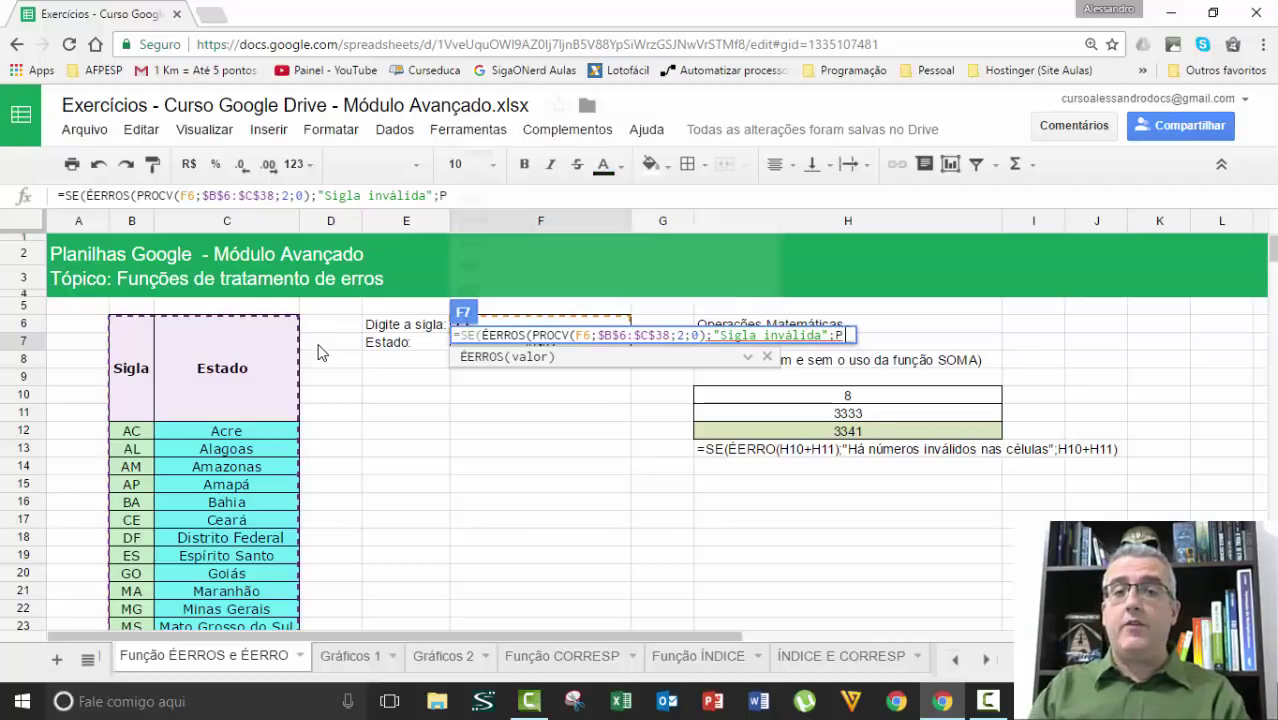
Add a second PROCV to F7 as the no-error result, with key F6, absolute range $B$6:$C$38, index 2 and 0.
text(PROCV(F6)
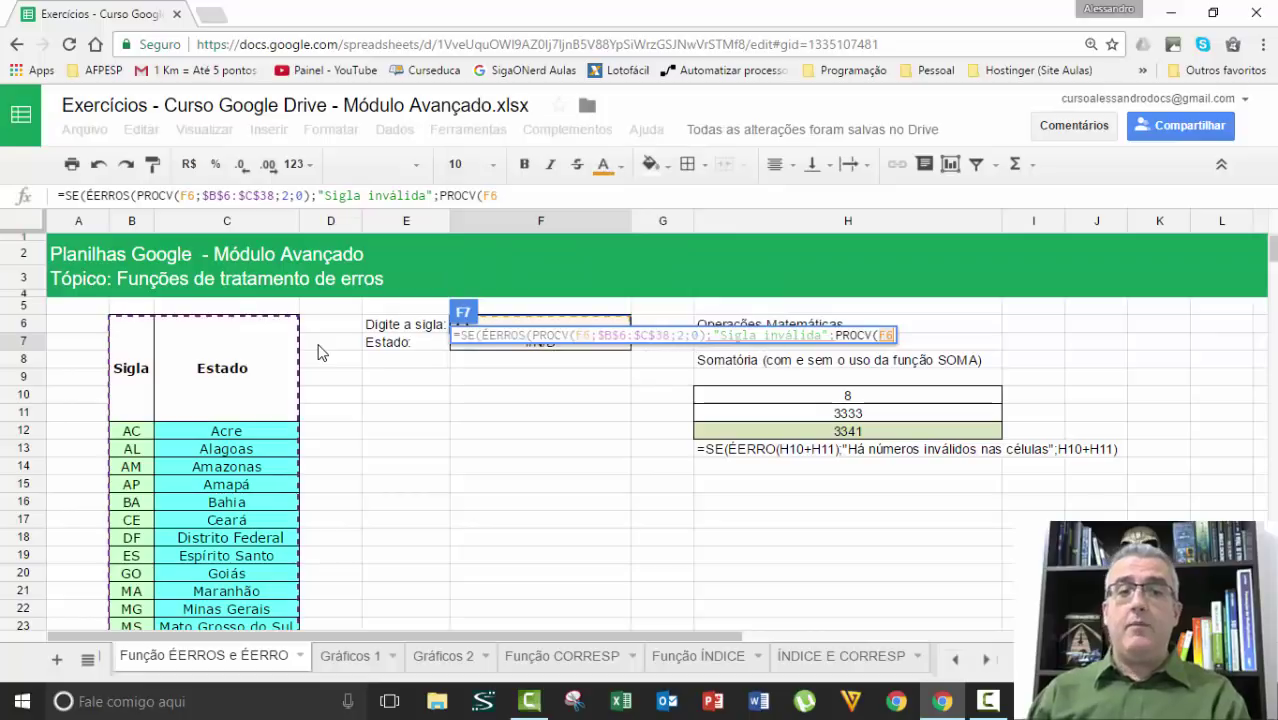
text(;)
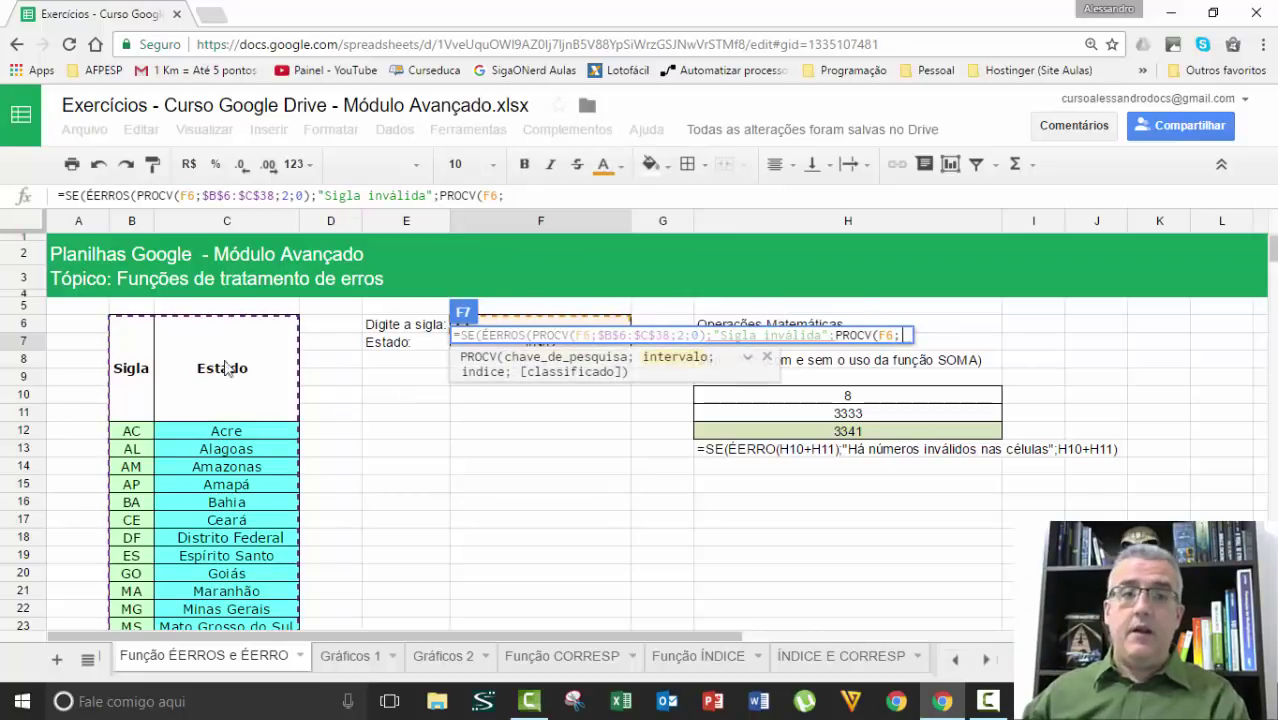
scroll(228, 368, down, 7)
click(253, 512)
drag(253, 512, 118, 348)
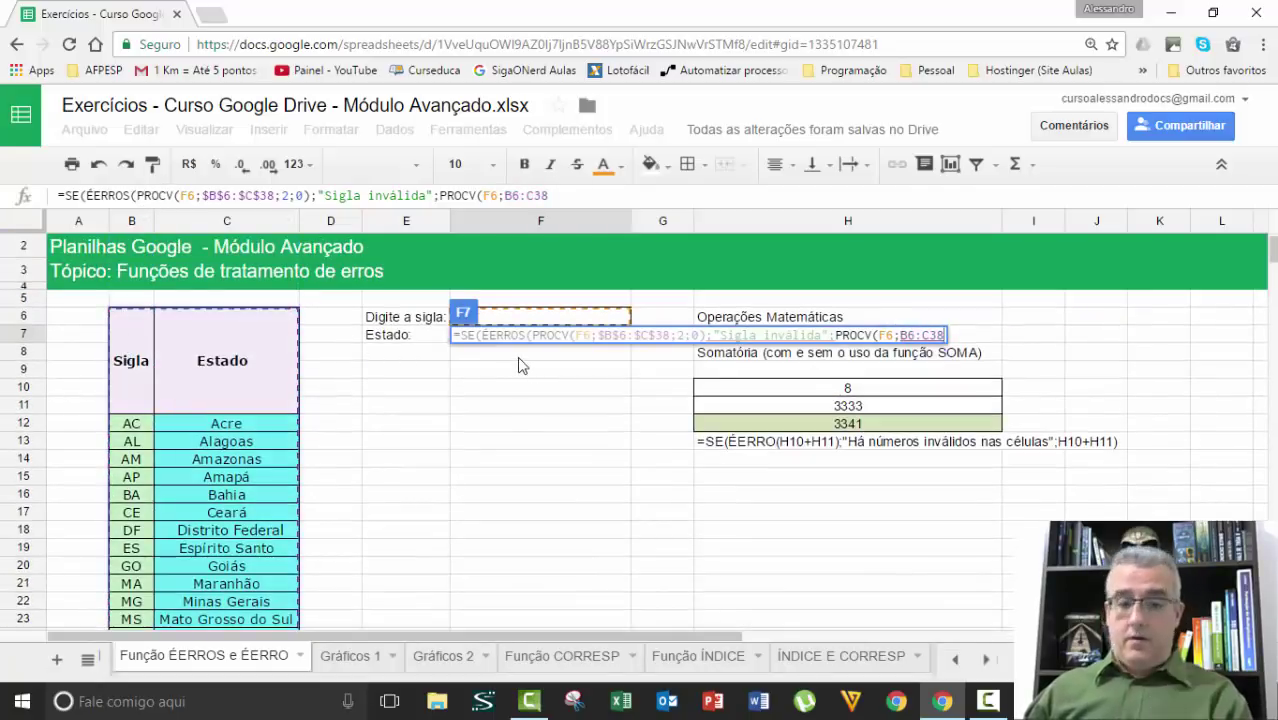
key(F4)
text(;2)
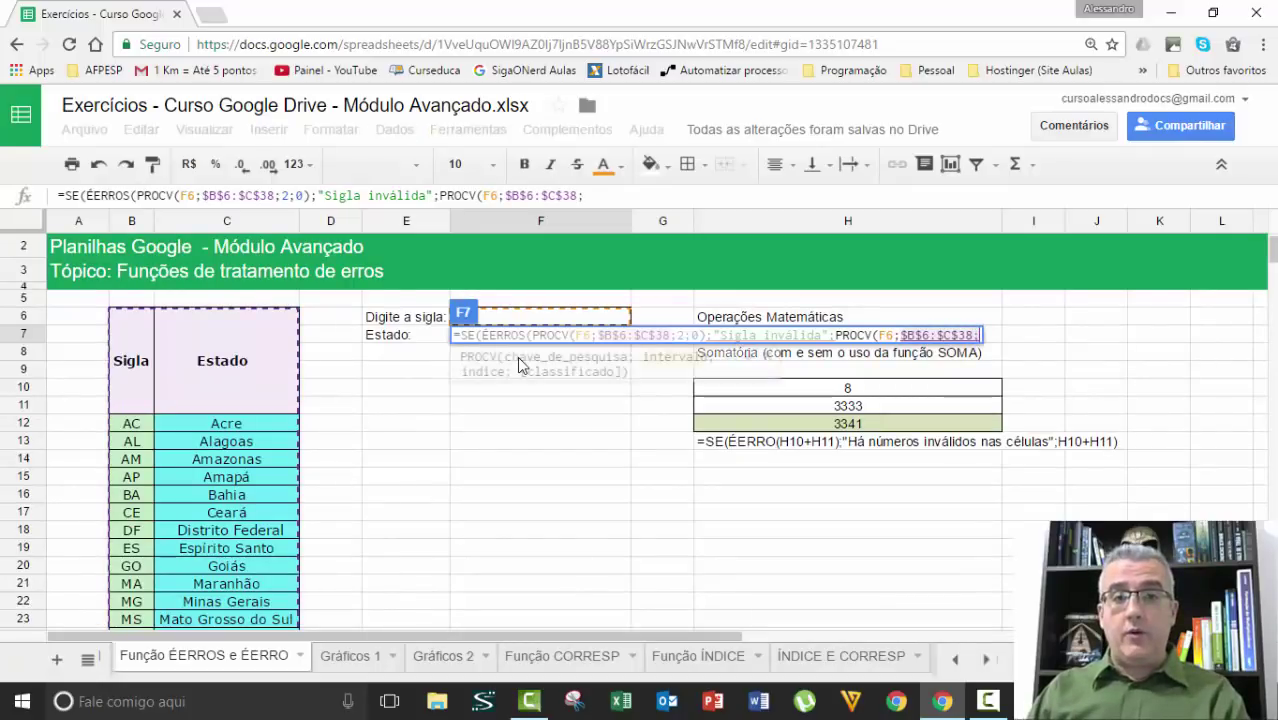
text(;0))
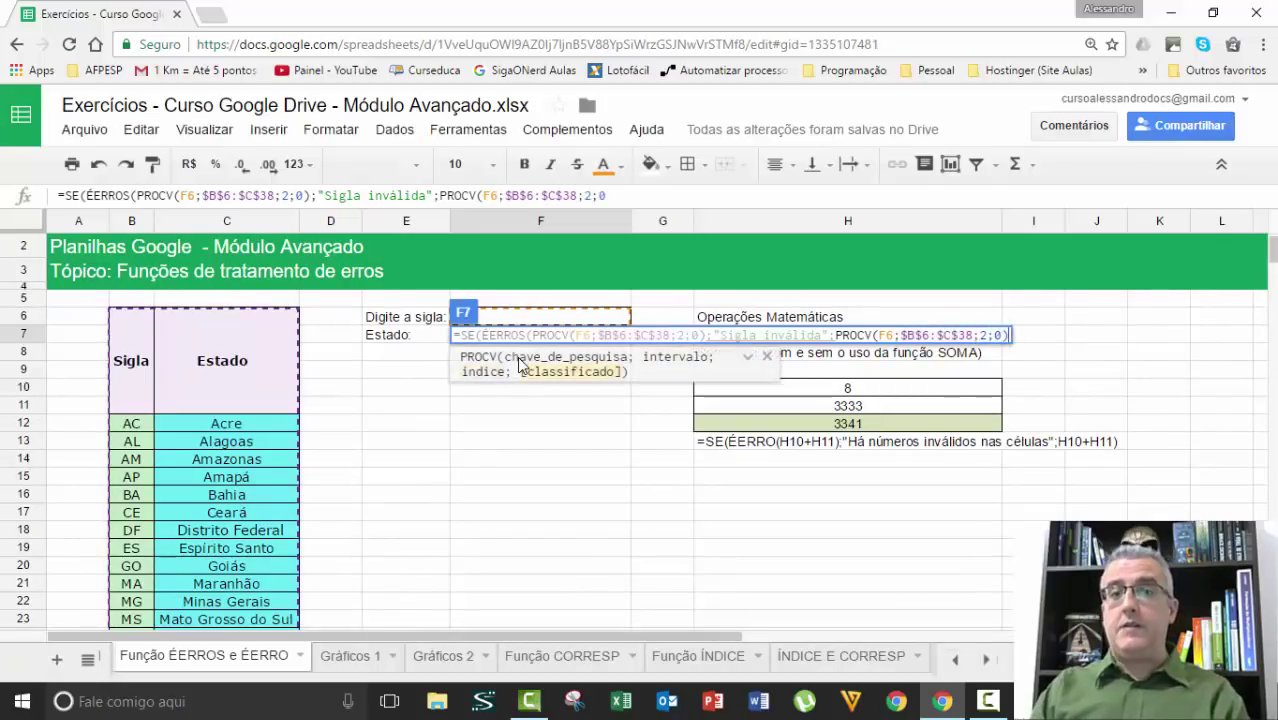
Close the SE function, insert the missing parenthesis that closes ÉERROS after the first PROCV, and commit the F7 formula.
text())
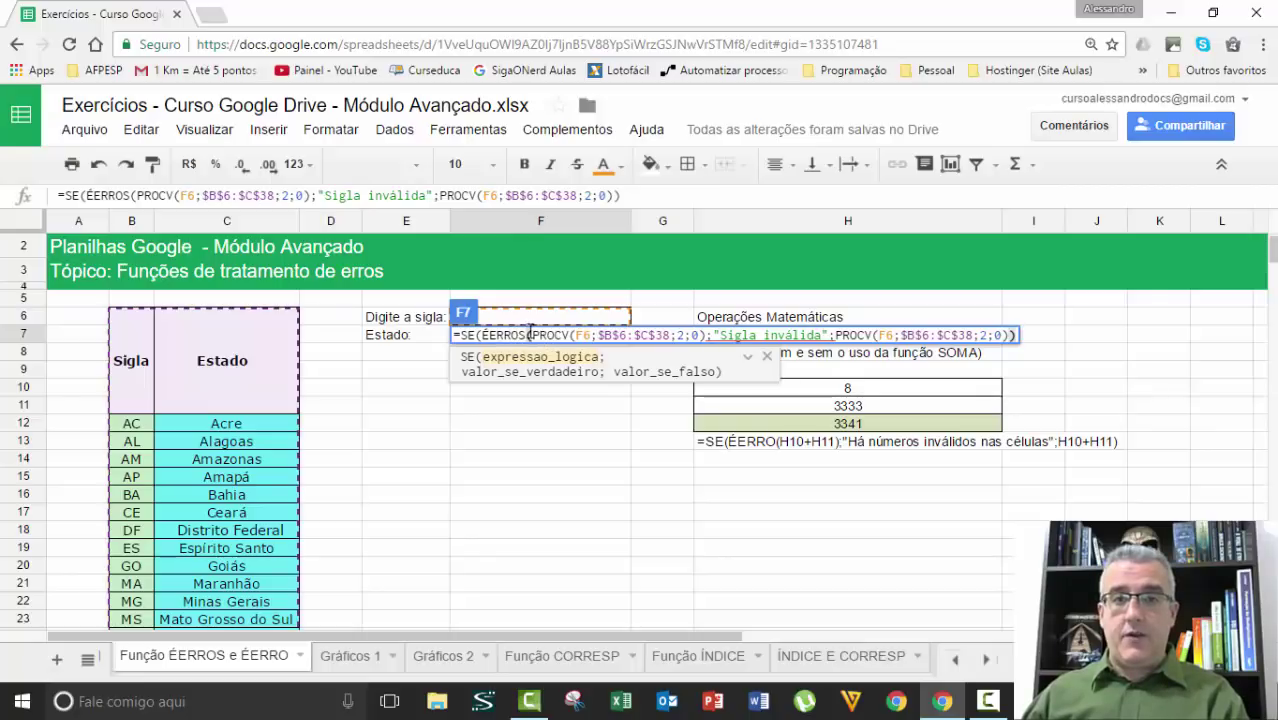
click(706, 334)
text())
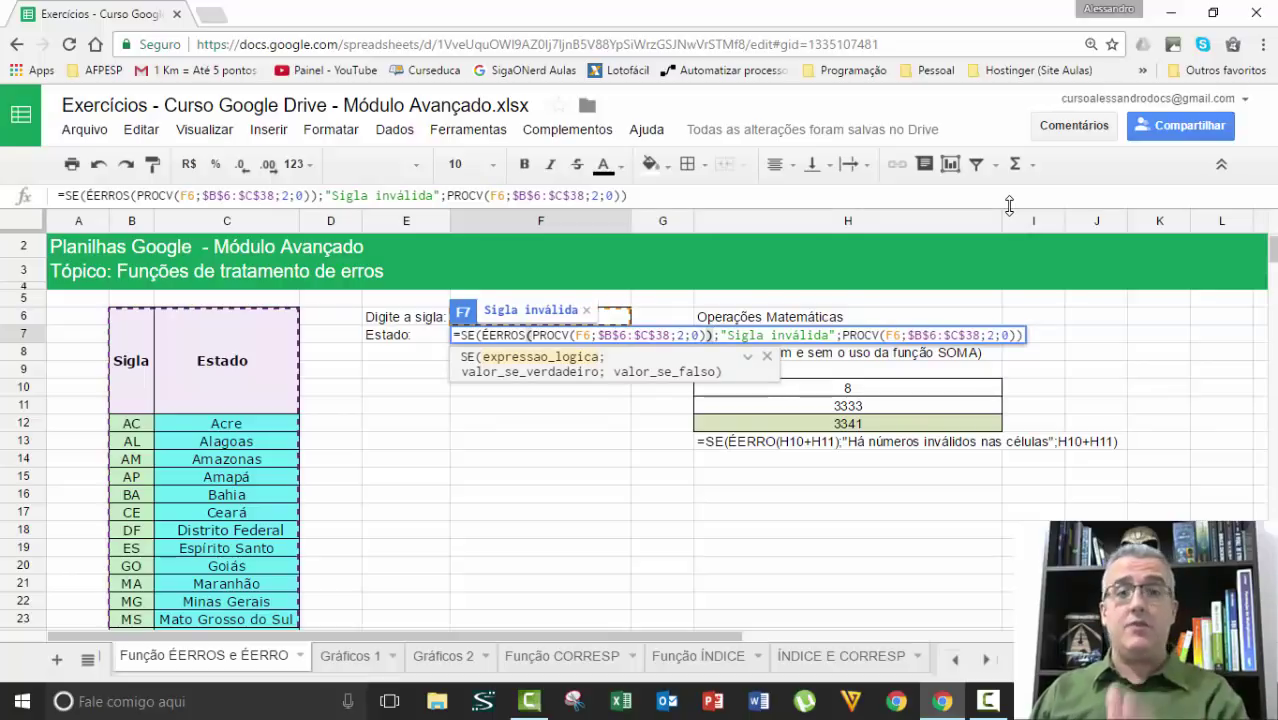
key(Return)
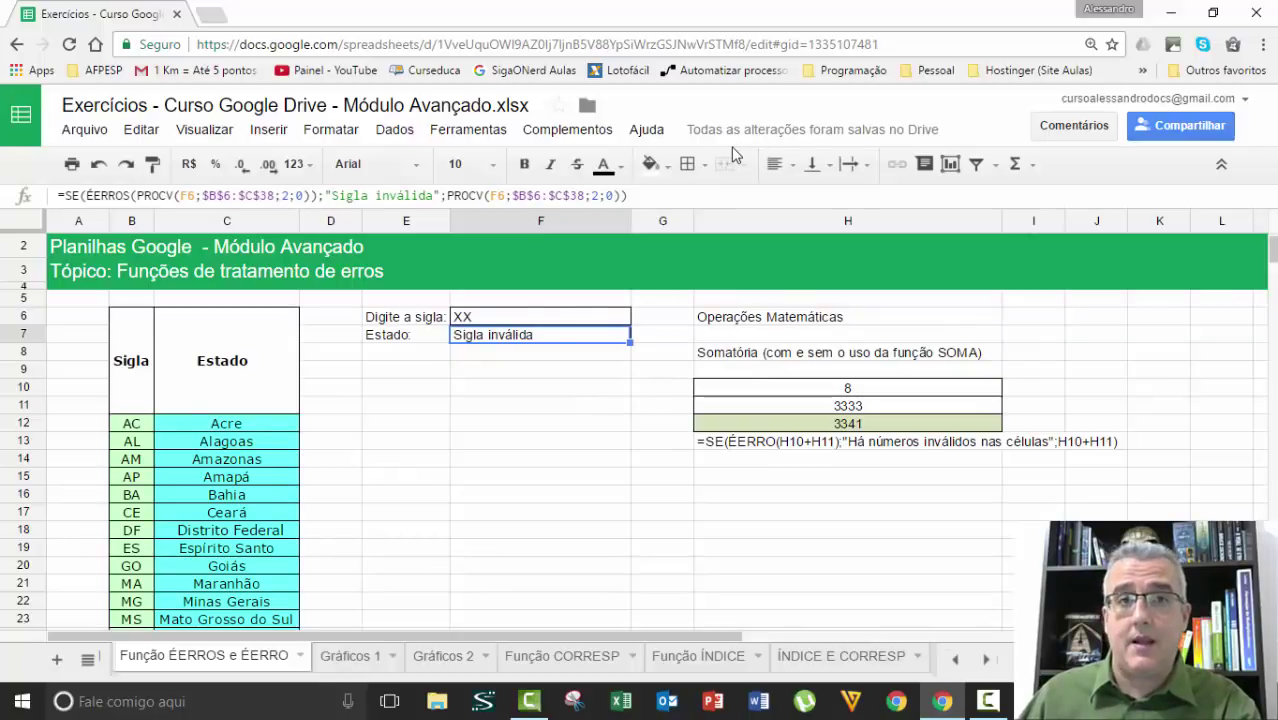
Test the lookup with the valid sigla df in F6.
click(504, 317)
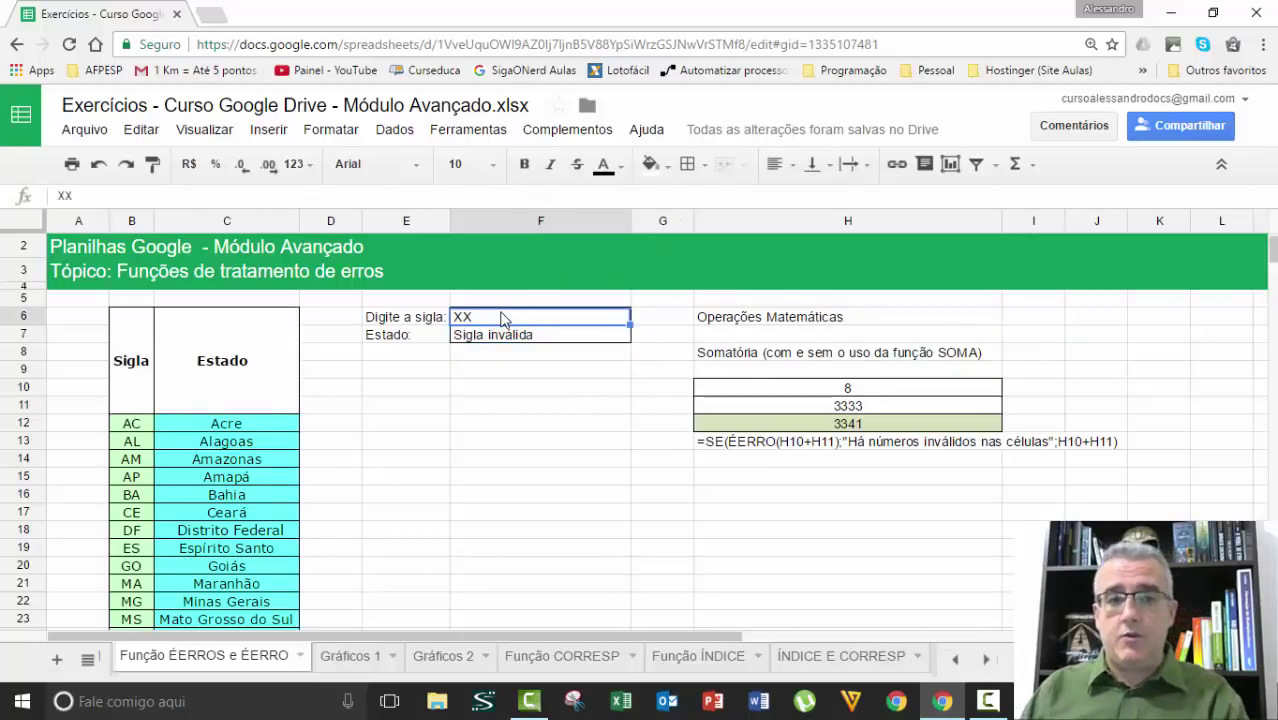
text(df)
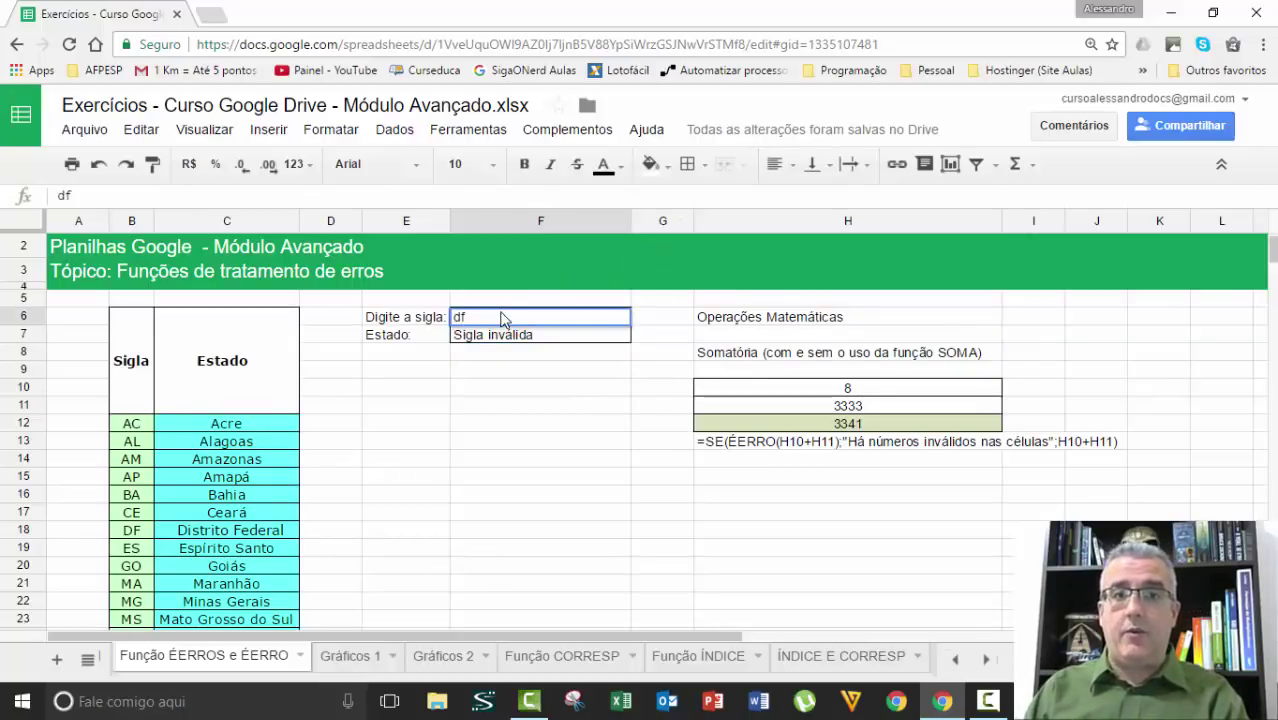
key(Return)
click(504, 317)
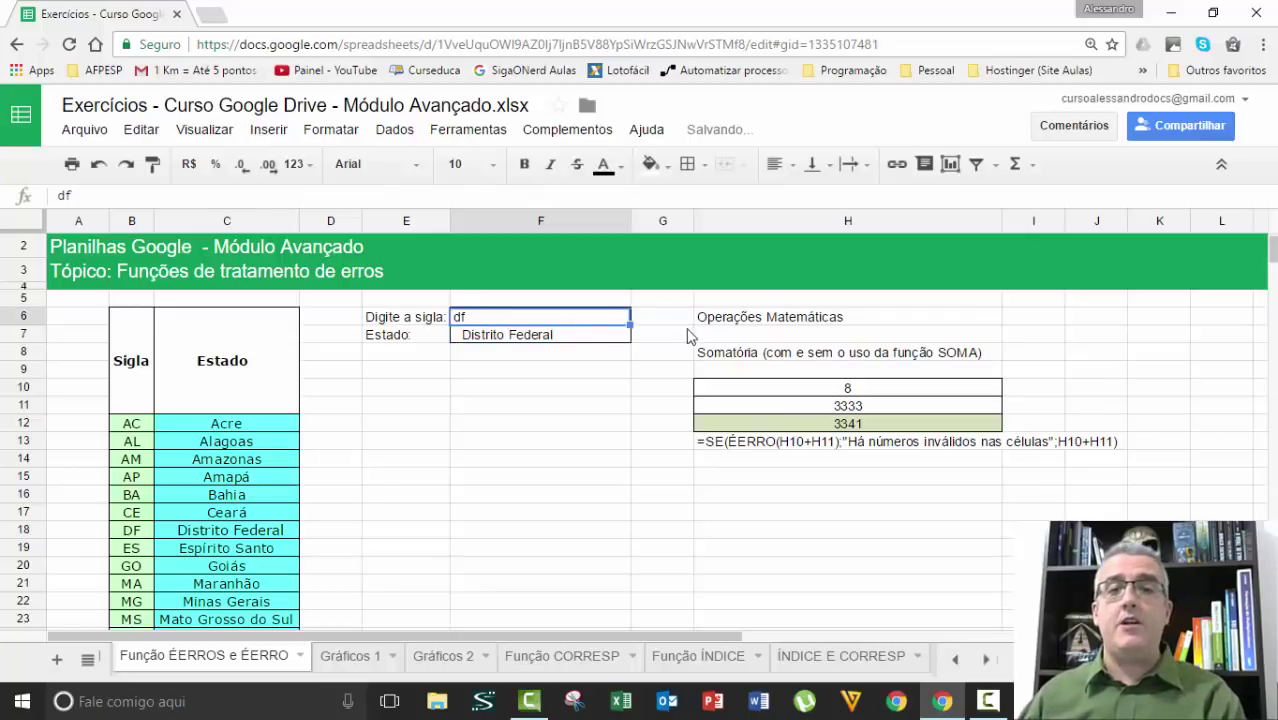
Center the contents of F6:F7 horizontally.
click(590, 334)
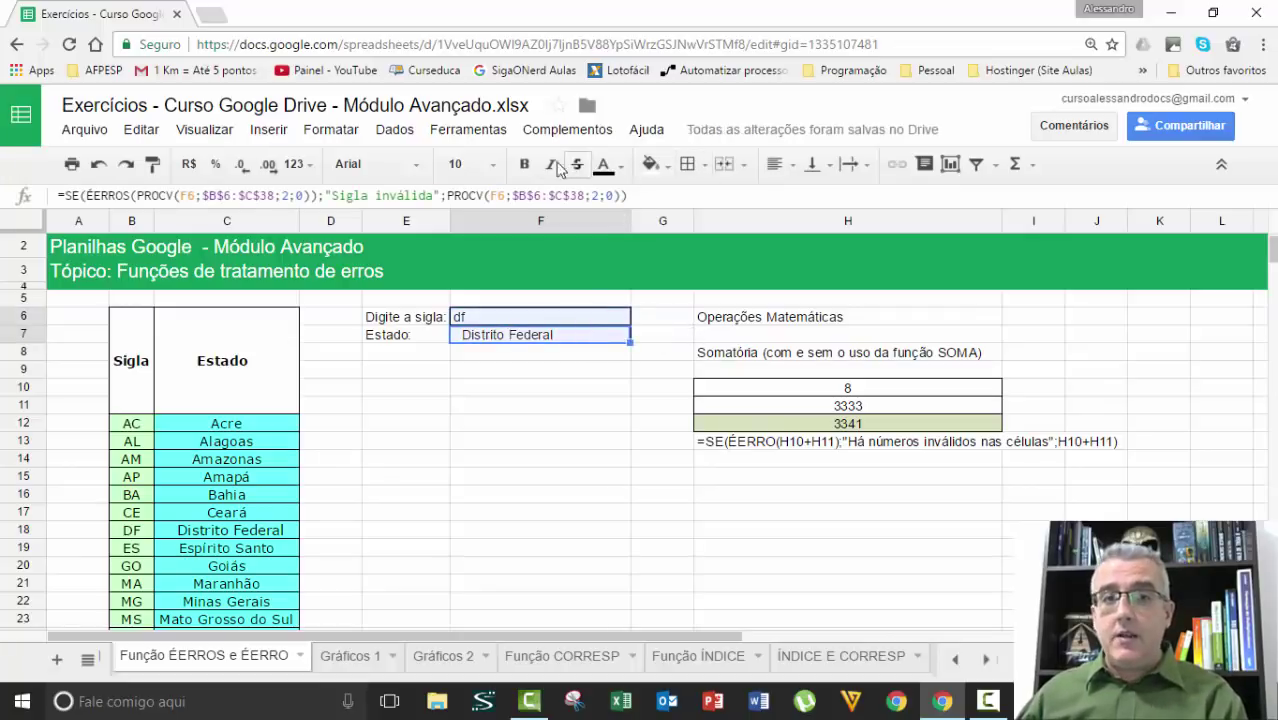
click(775, 164)
click(812, 205)
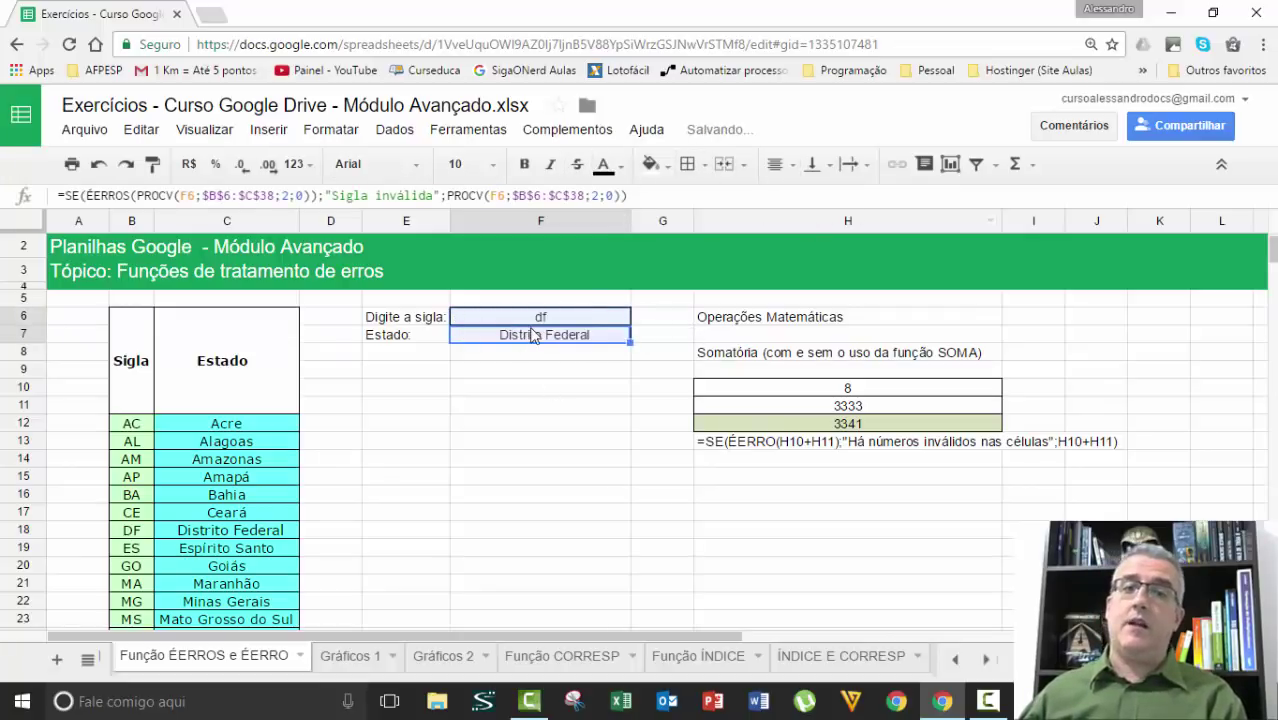
Test the lookup with the invalid sigla X in F6.
click(533, 335)
text(X)
key(Escape)
key(Up)
text(X)
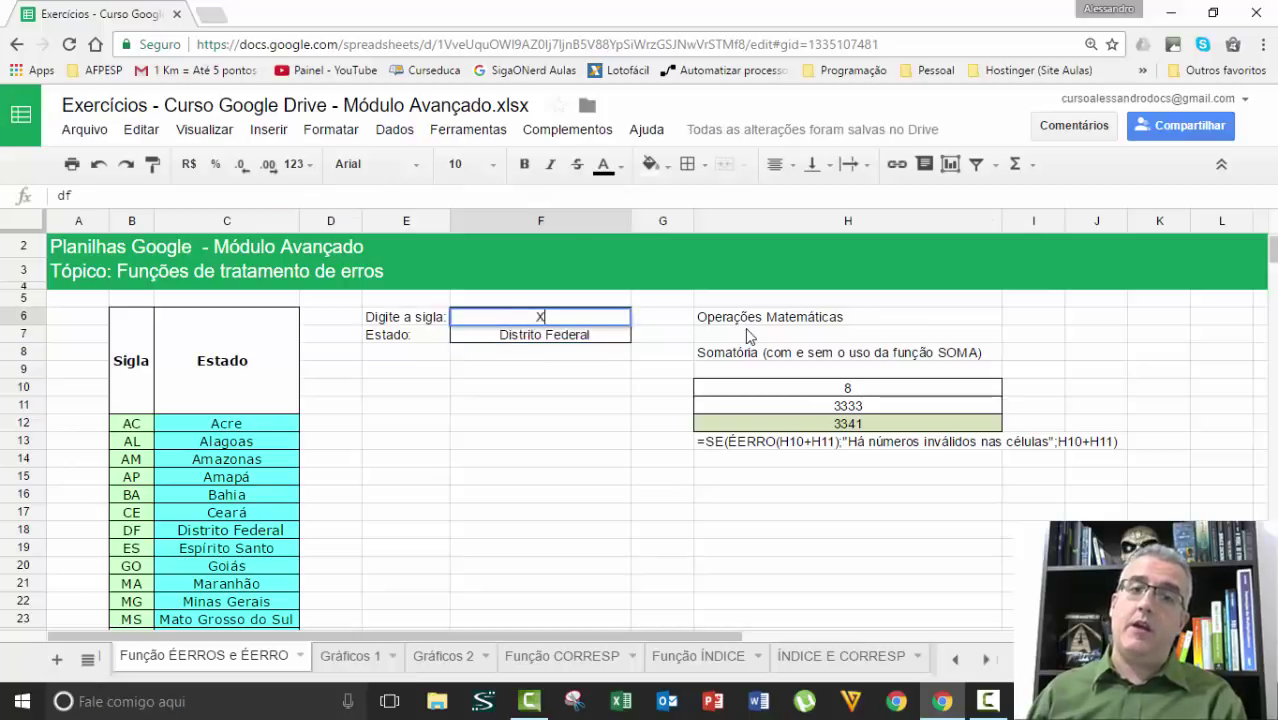
key(Return)
key(Up)
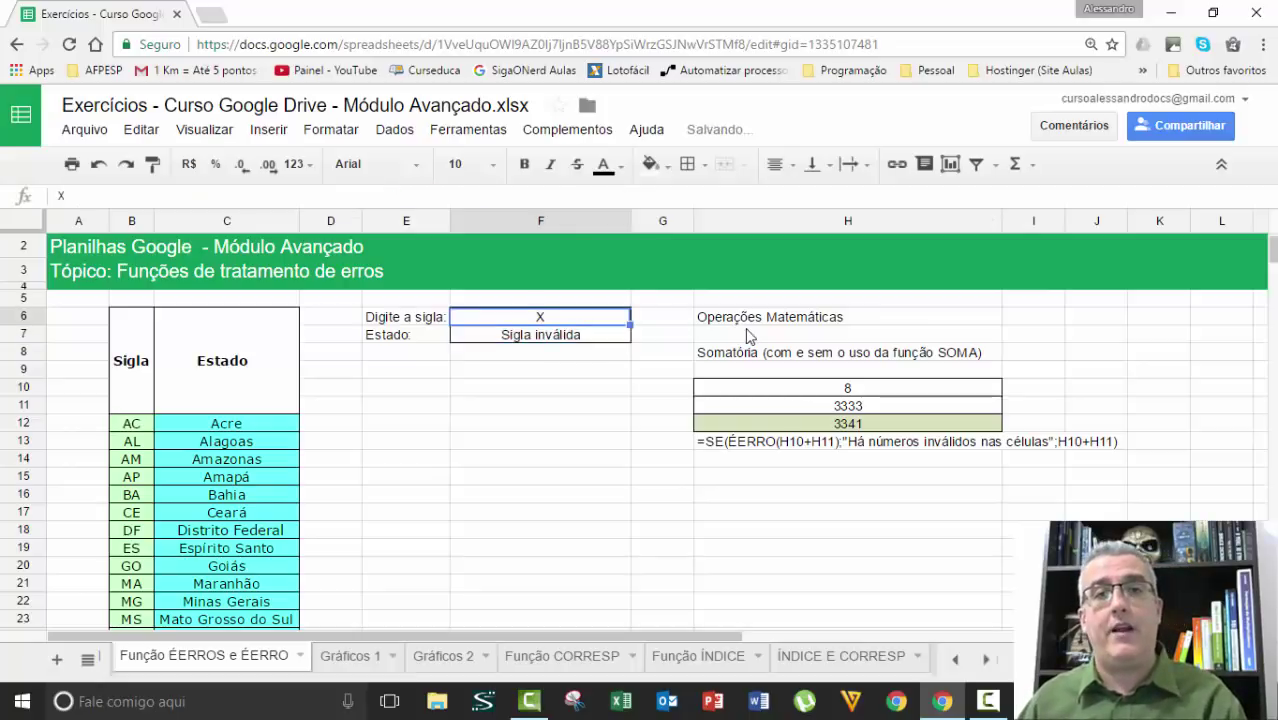
Examine the SE, ÉERROS and PROCV parts of the F7 formula and leave it without changes.
click(617, 371)
click(532, 340)
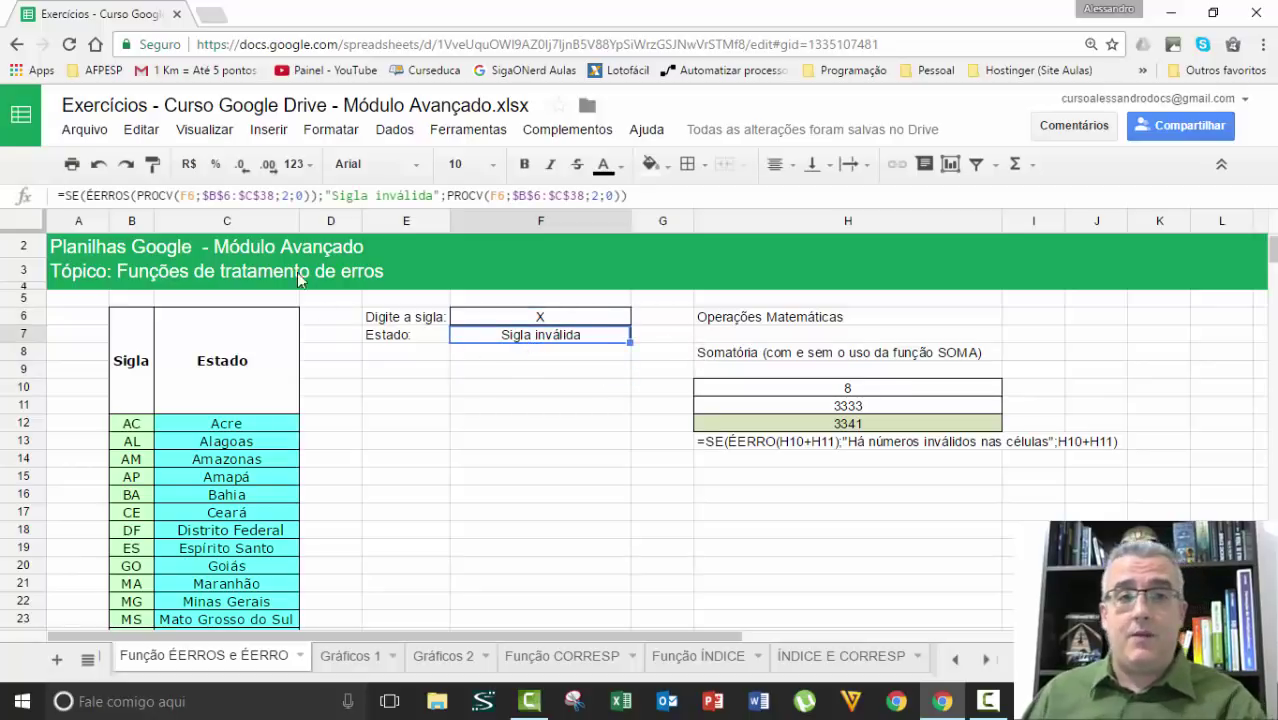
click(82, 197)
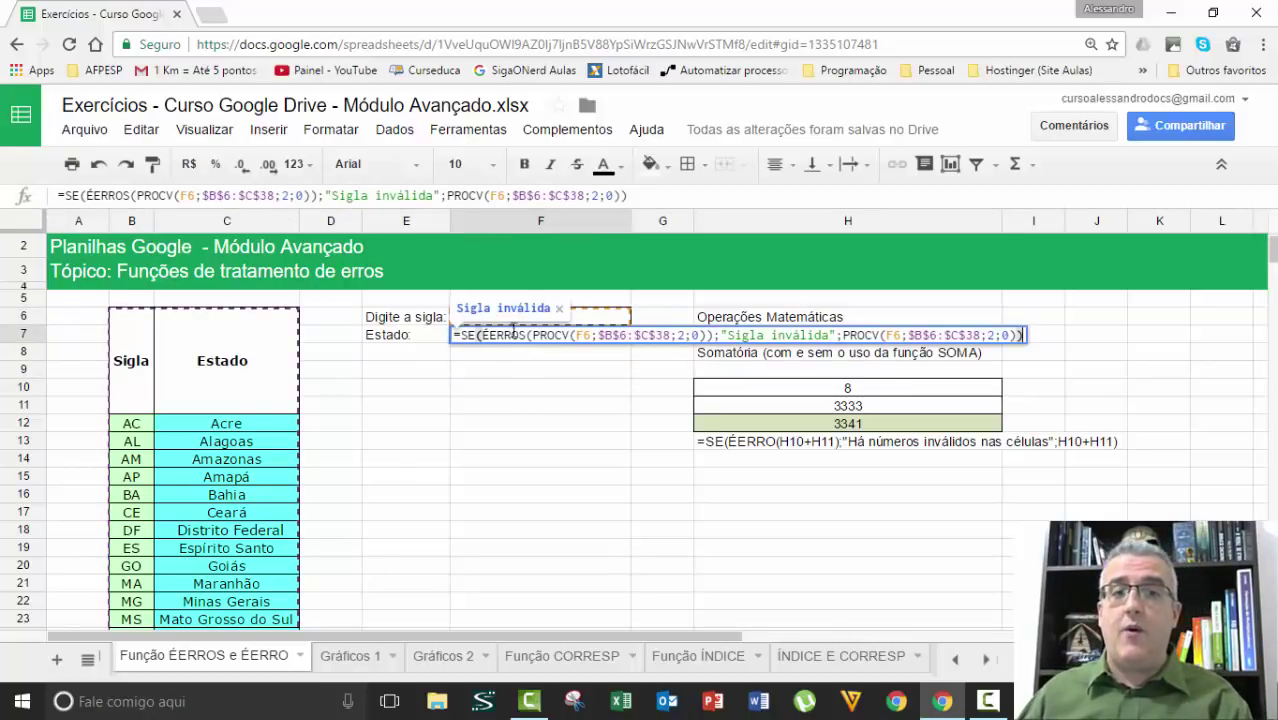
drag(482, 335, 709, 337)
click(533, 337)
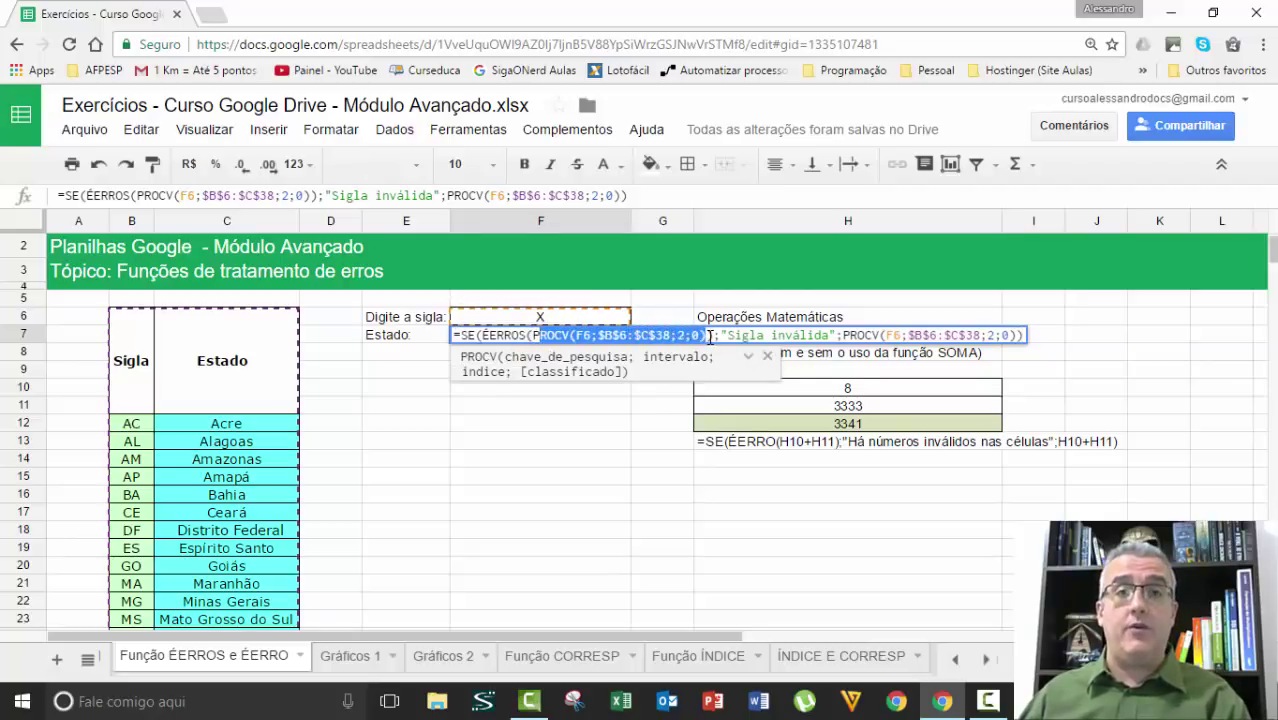
click(529, 336)
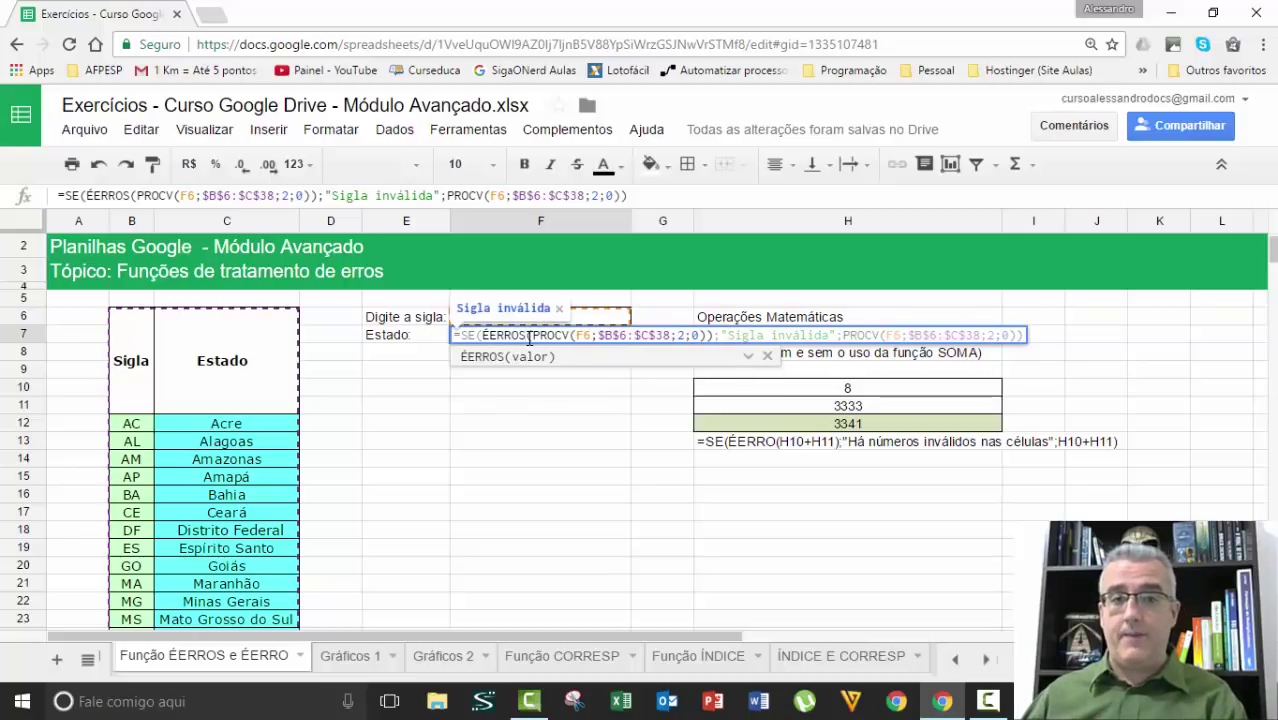
drag(483, 336, 710, 337)
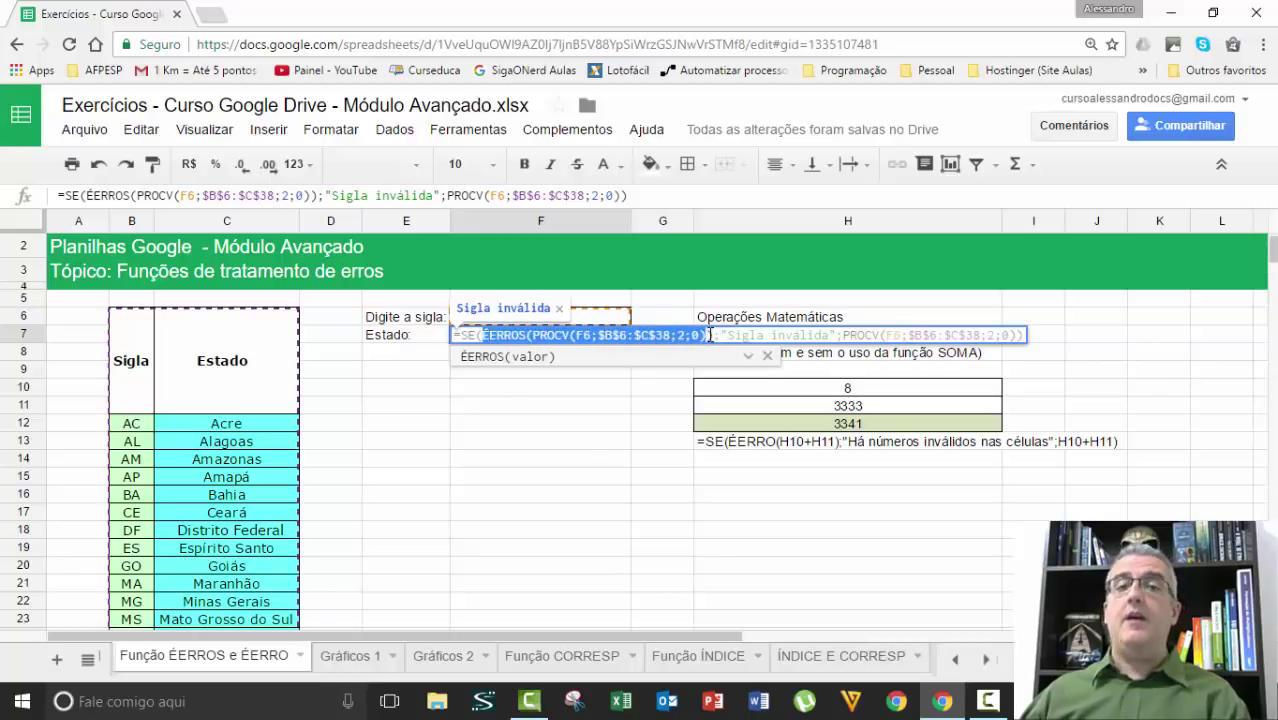
drag(460, 336, 498, 340)
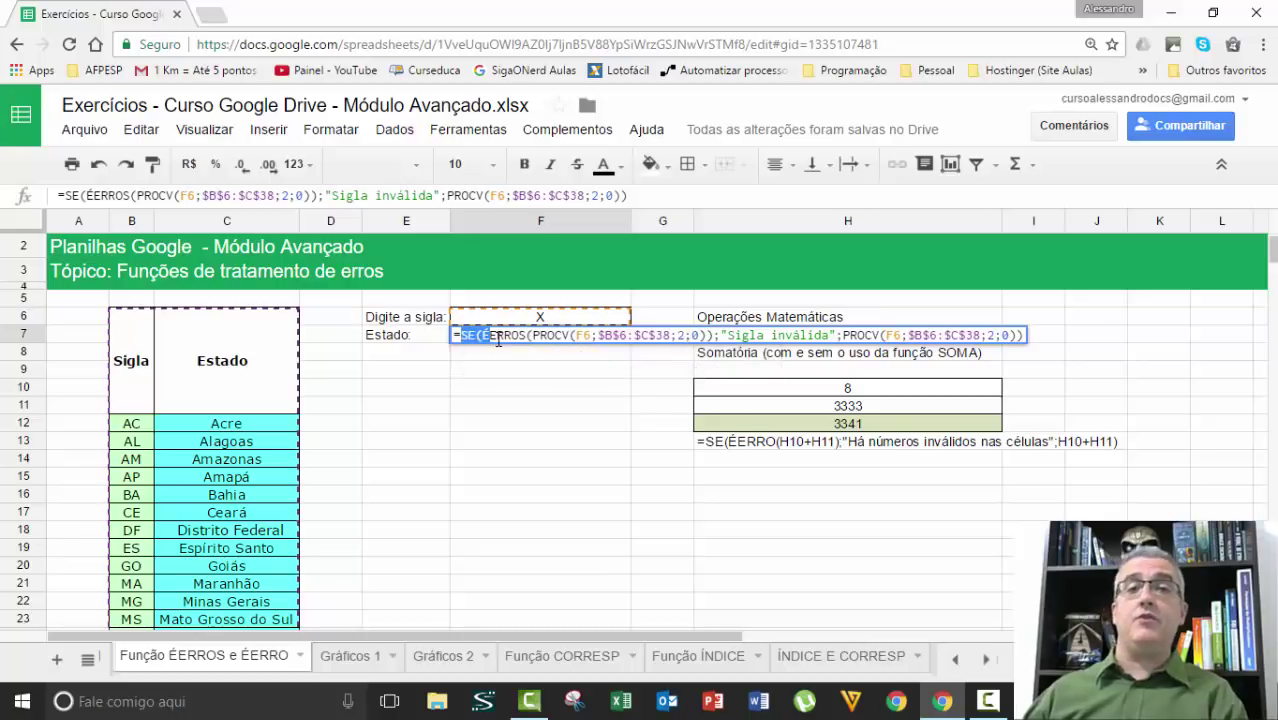
click(505, 352)
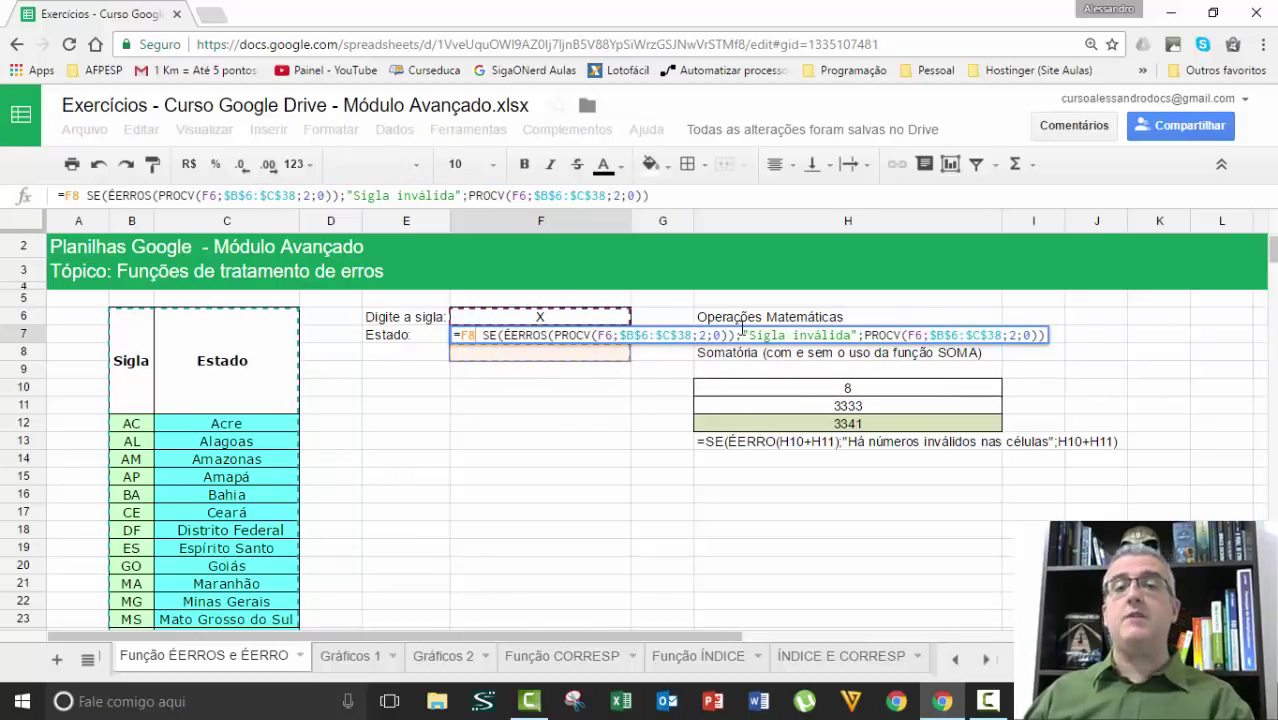
key(Escape)
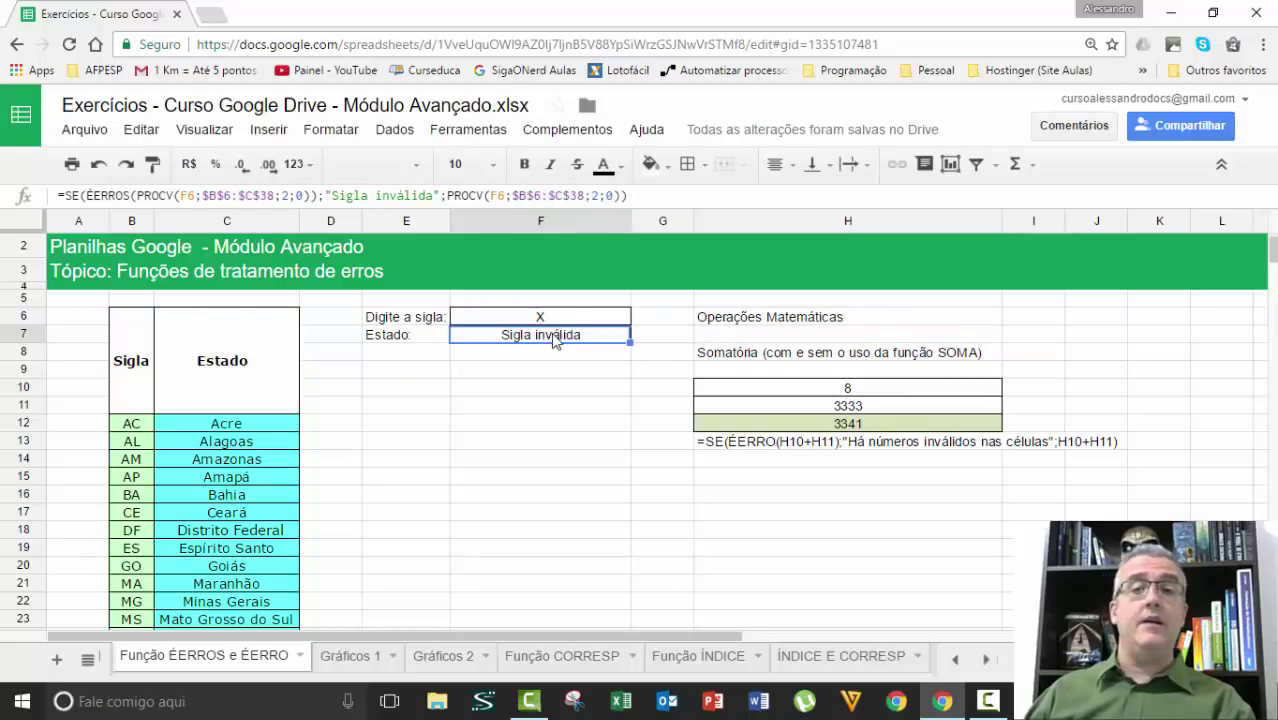
Copy the full F7 formula into F8 as plain text by prefixing it with an apostrophe.
key(Return)
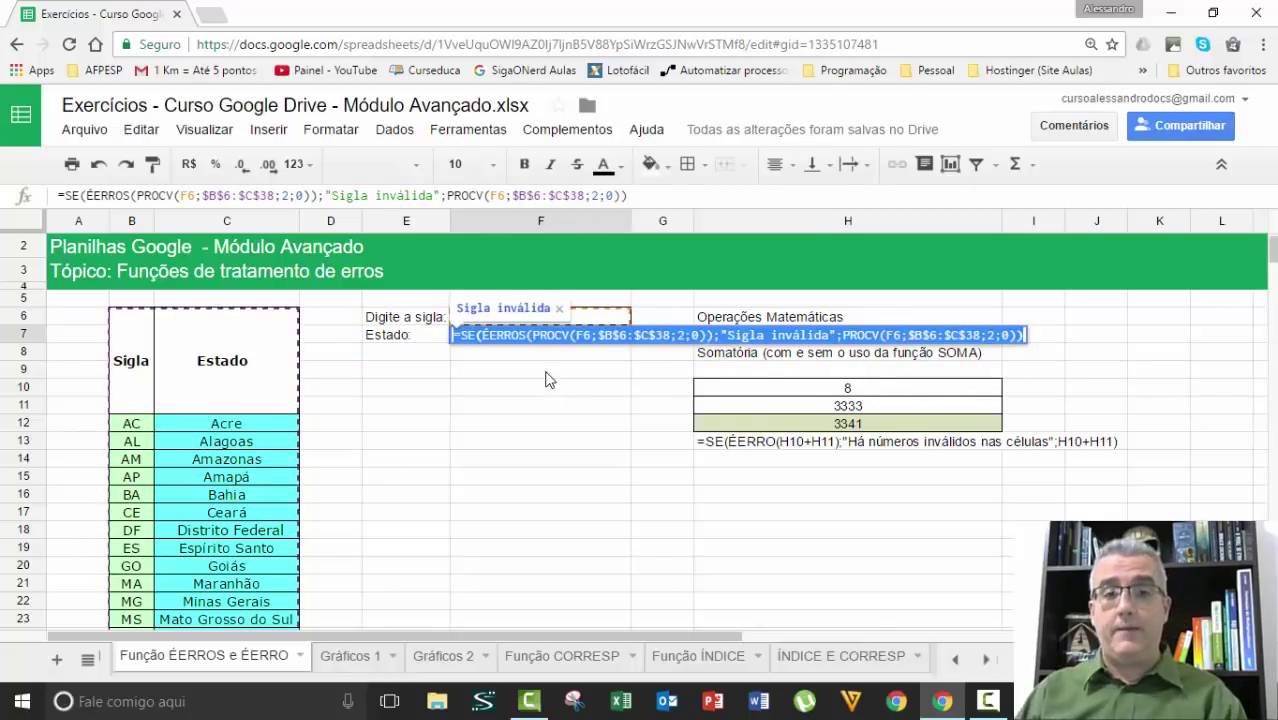
key(Return)
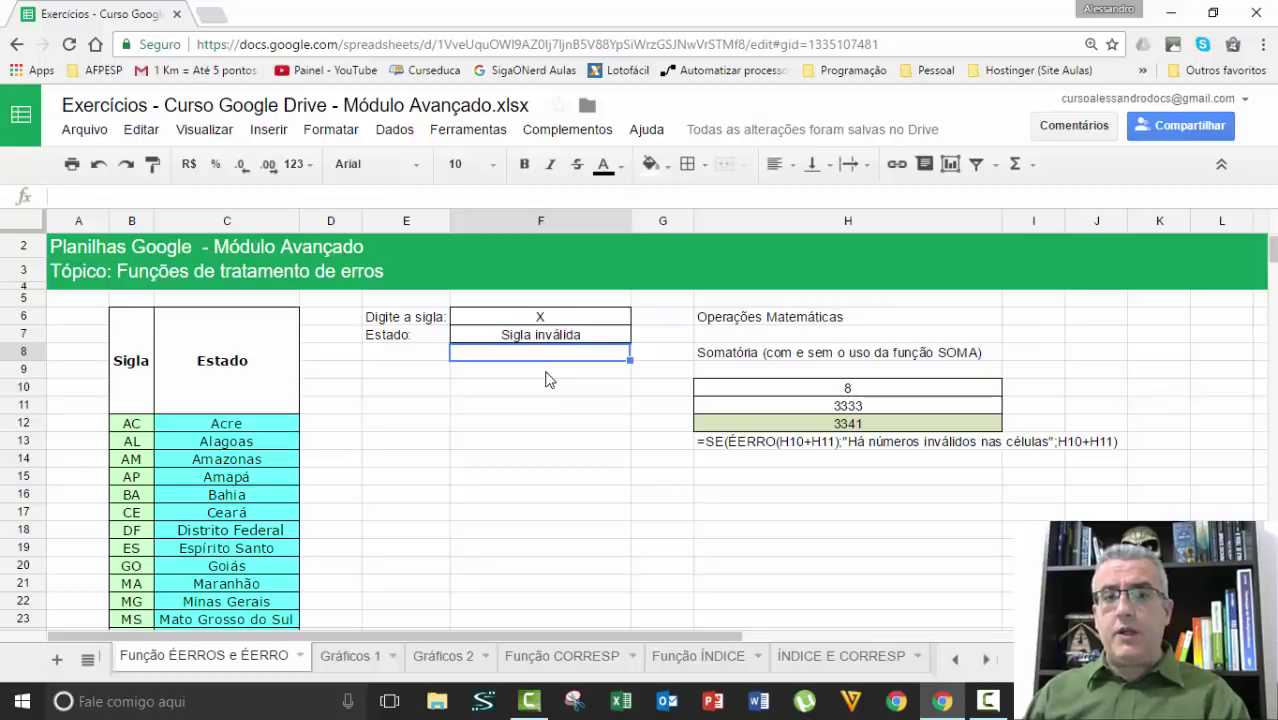
text(')
text(=SE(ÉERROS(PROCV(F6;$B$6:$C$38;2;0));"Sigla inválida";PROCV(F6;$B$6:$C$38;2;0)))
key(Return)
Move the "Somatória (com e sem o uso da função SOMA)" text from H8 to H9.
key(Up)
key(Right)
key(Right)
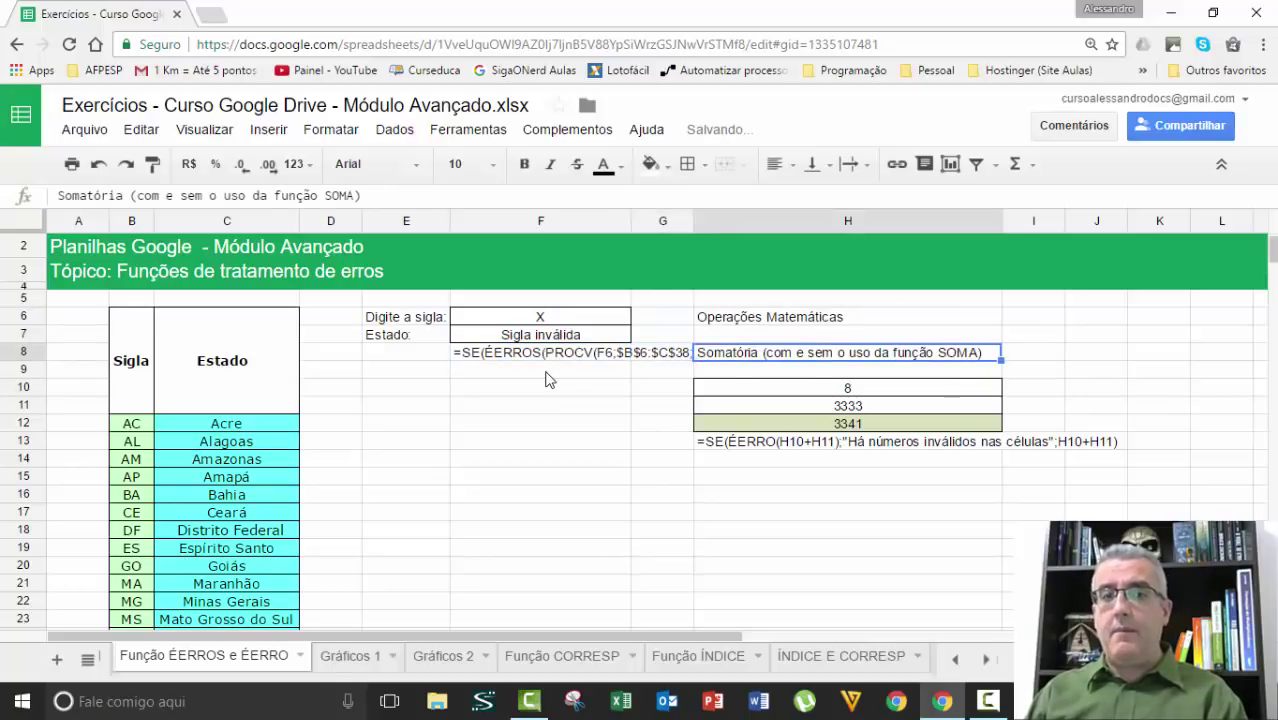
key(ctrl+x)
key(Down)
key(ctrl+v)
key(Up)
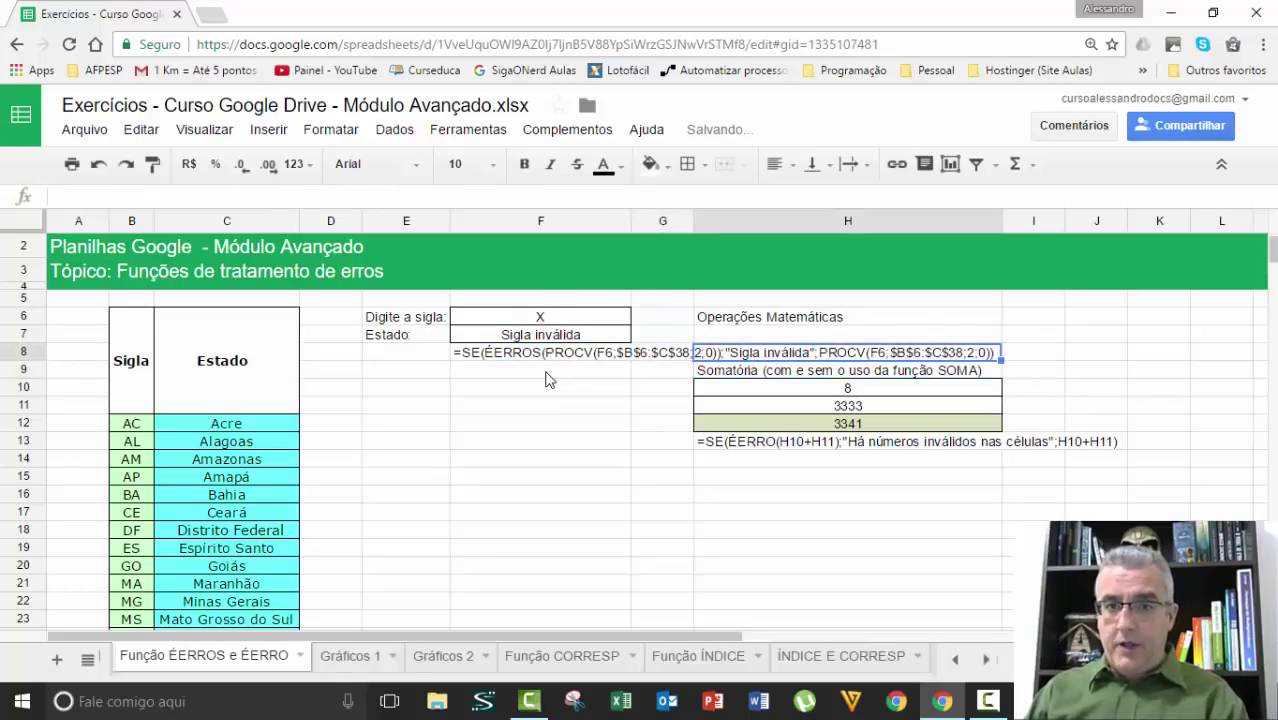
Make the formula text in F8 bold.
key(Up)
key(Left)
key(Left)
key(Down)
key(ctrl+b)
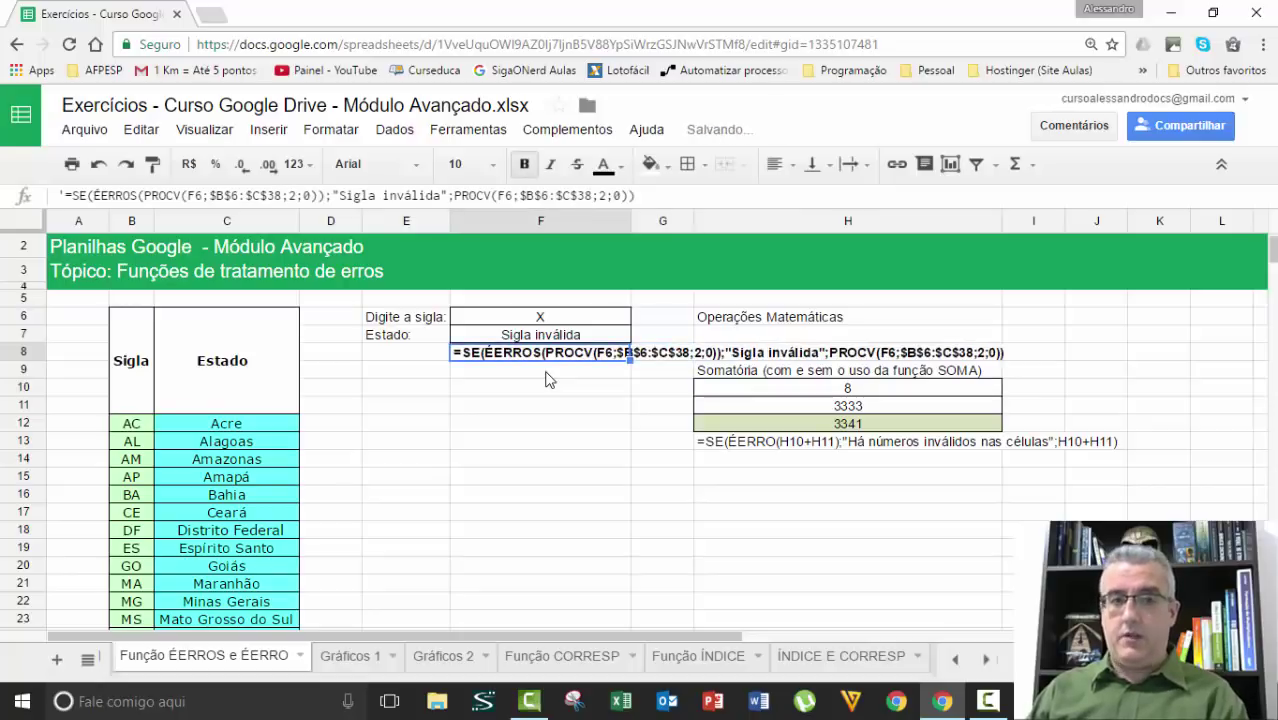
Enter the heading FUNÇÃO SEERRO in F15 and make it bold.
key(Down)
key(Down)
key(Down)
key(Down)
key(Down)
key(Down)
key(Down)
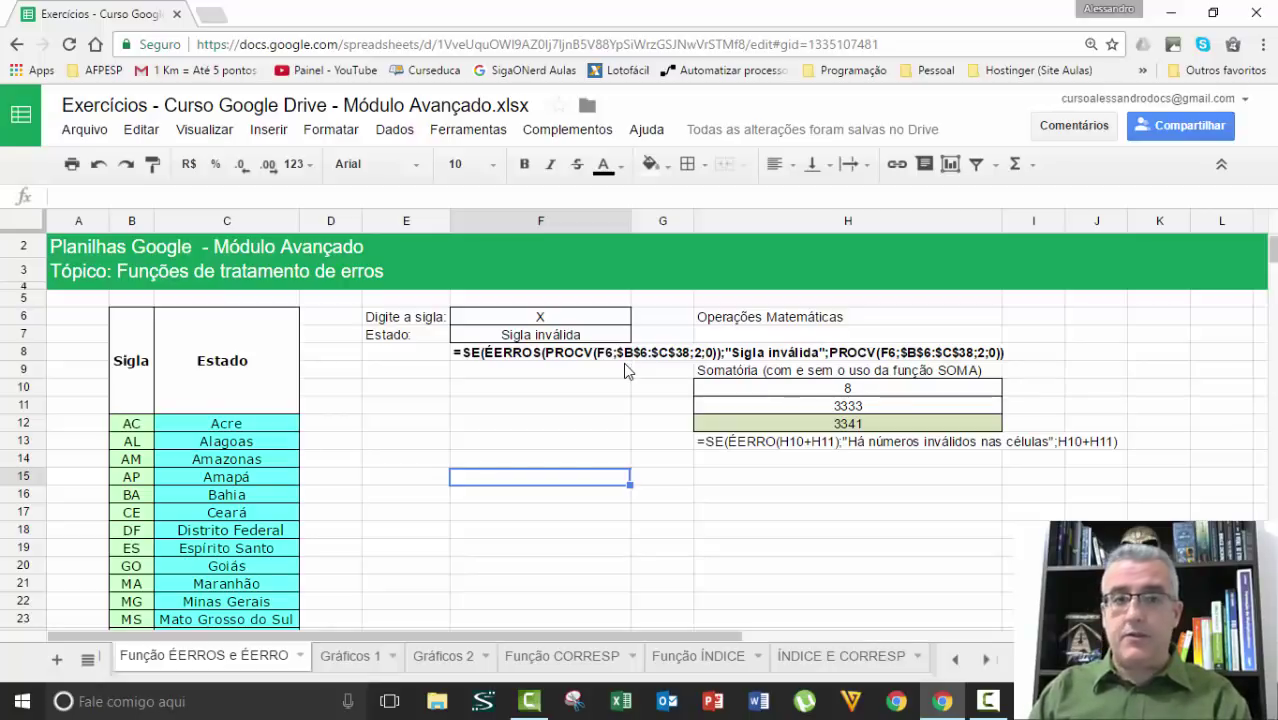
text(FUNÇÃO SEERRO)
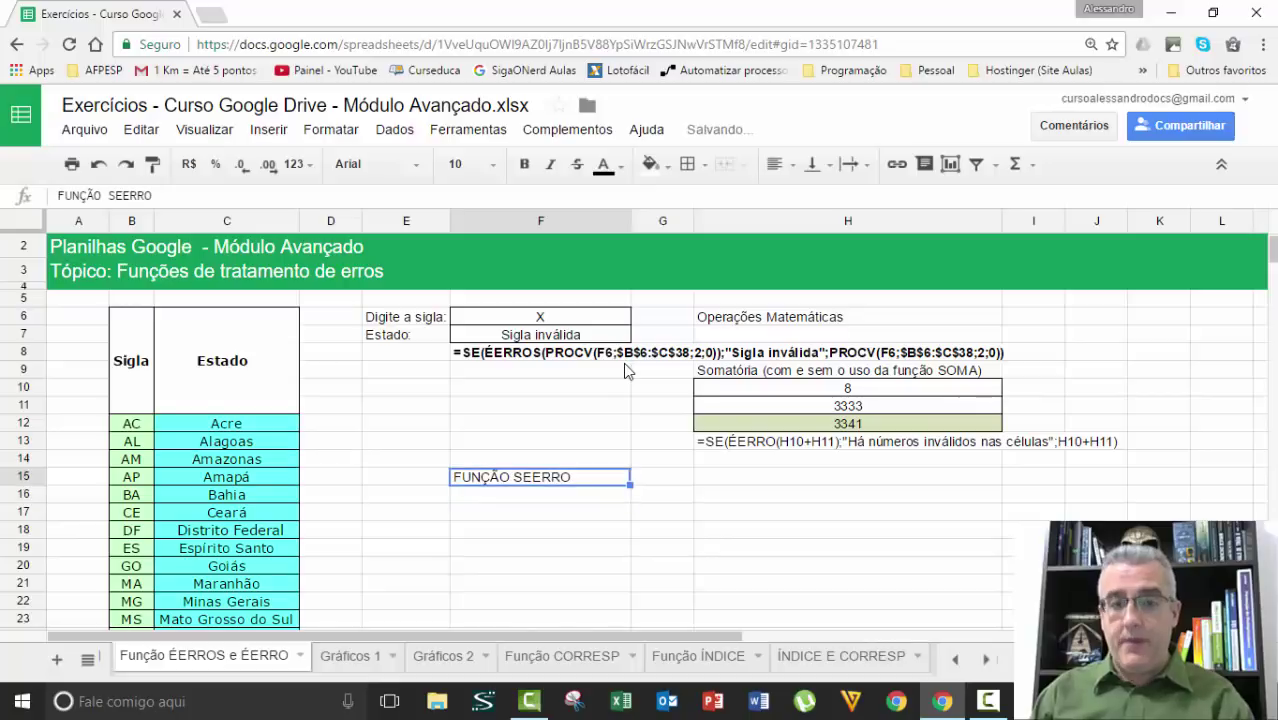
key(ctrl+b)
key(Return)
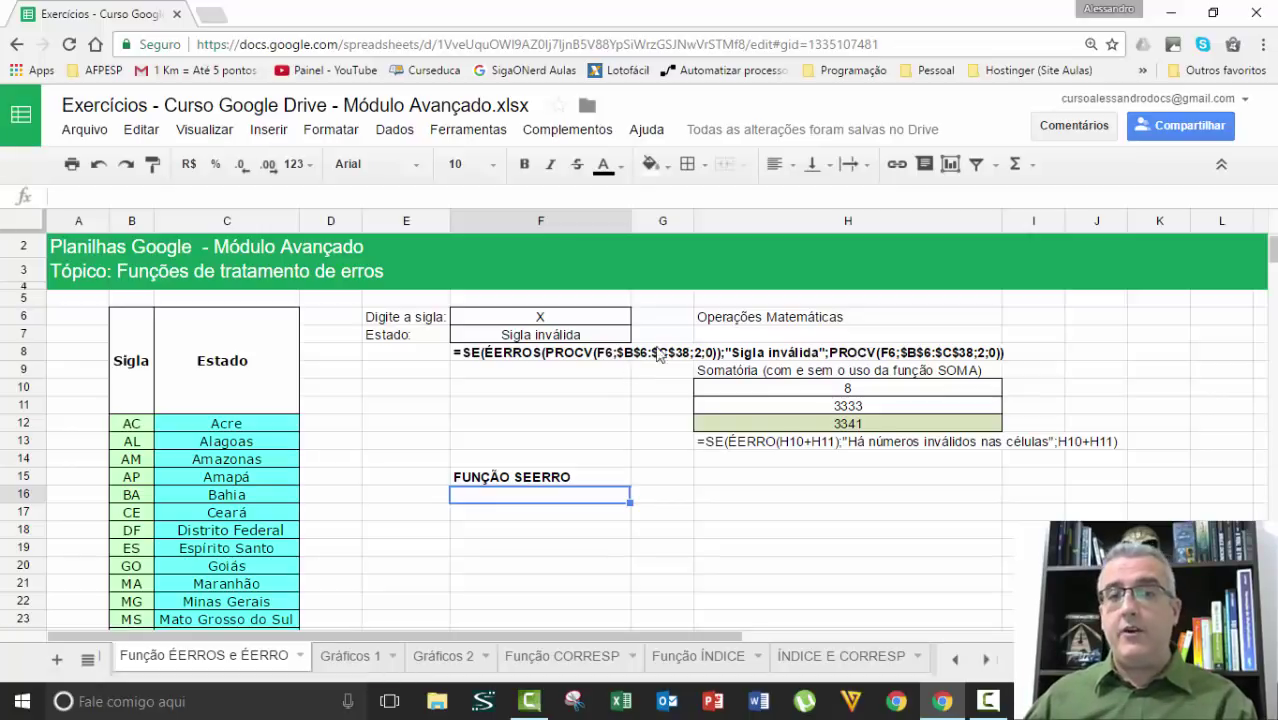
Copy the sigla and state lookup block E6:F7 to E16:F17, under the FUNÇÃO SEERRO heading.
click(572, 354)
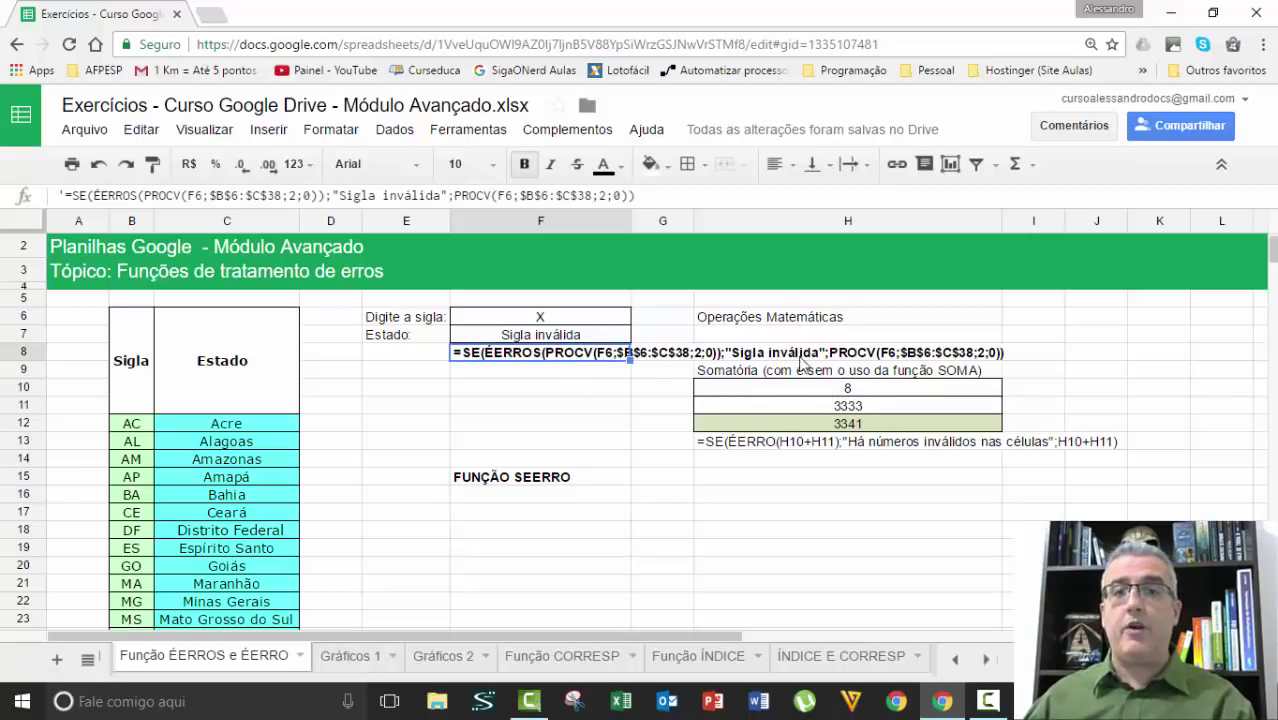
click(542, 499)
key(Up)
key(Up)
key(Up)
key(Up)
key(Left)
key(Up)
key(Up)
key(Up)
key(Up)
key(Up)
key(Up)
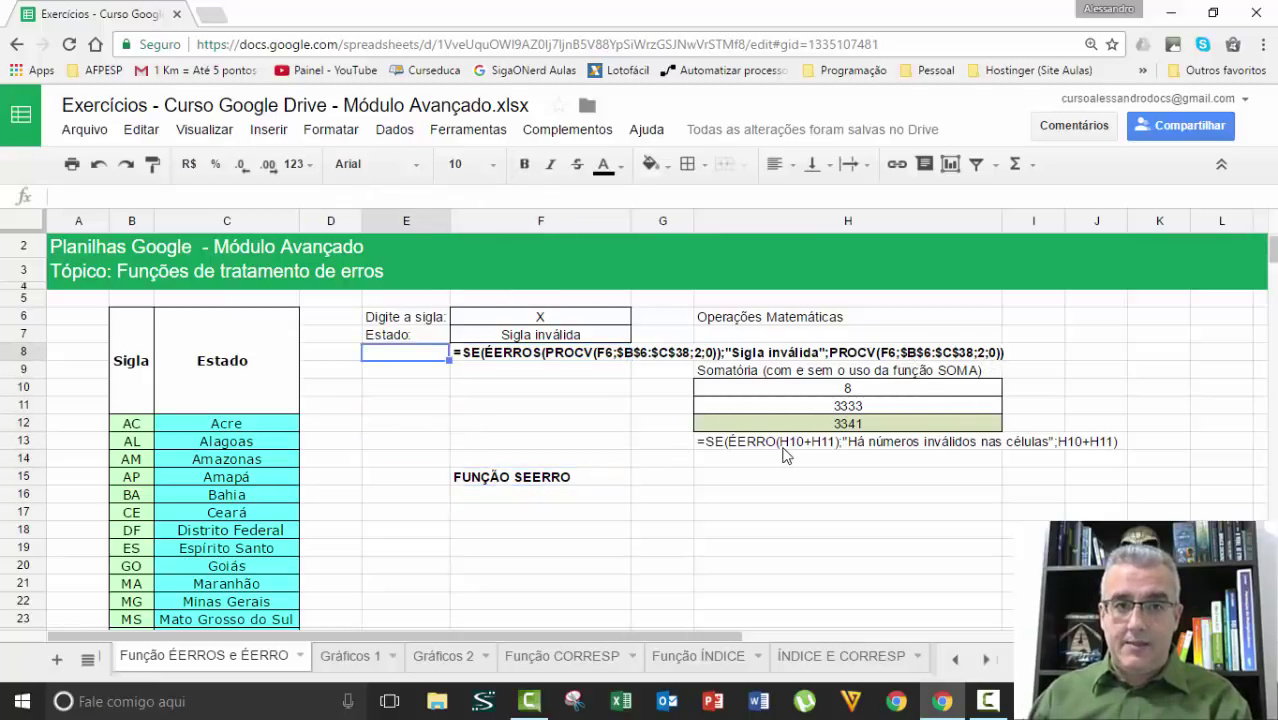
key(shift+Down)
key(shift+Right)
key(ctrl+c)
key(Down)
key(Down)
key(Down)
key(Down)
key(Down)
key(Down)
key(Down)
key(Down)
key(Down)
key(Down)
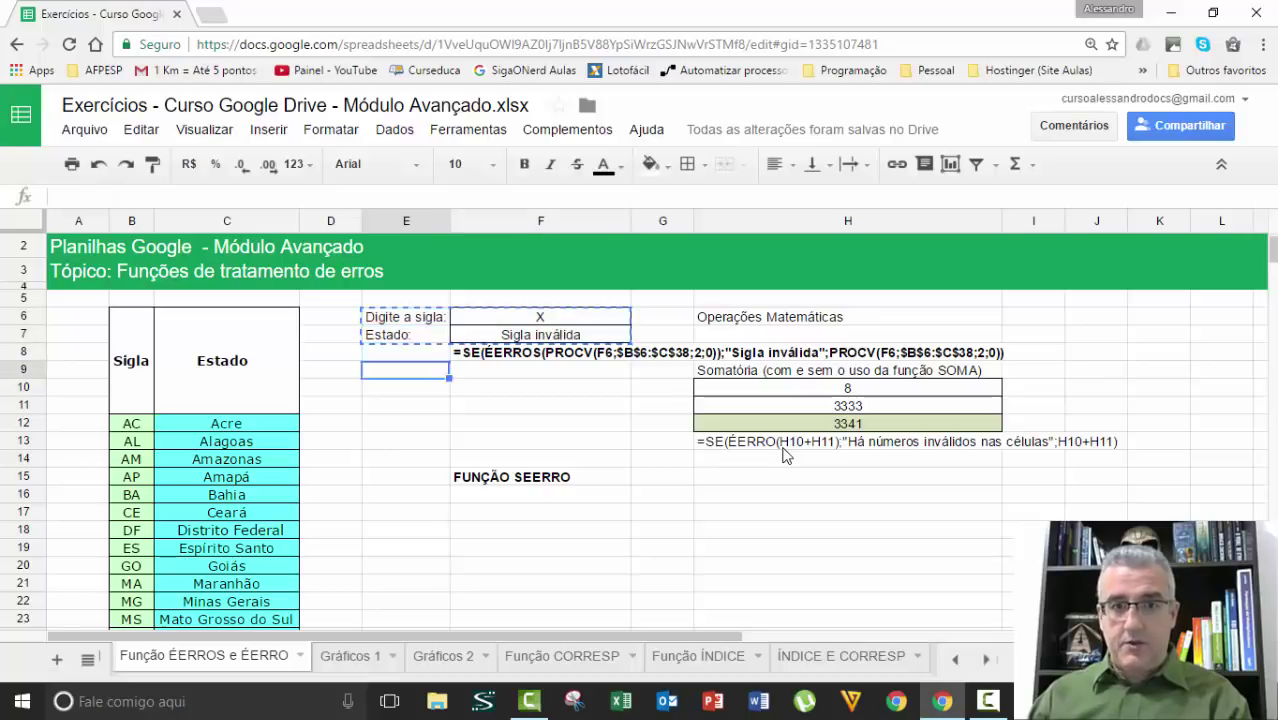
key(ctrl+v)
key(Down)
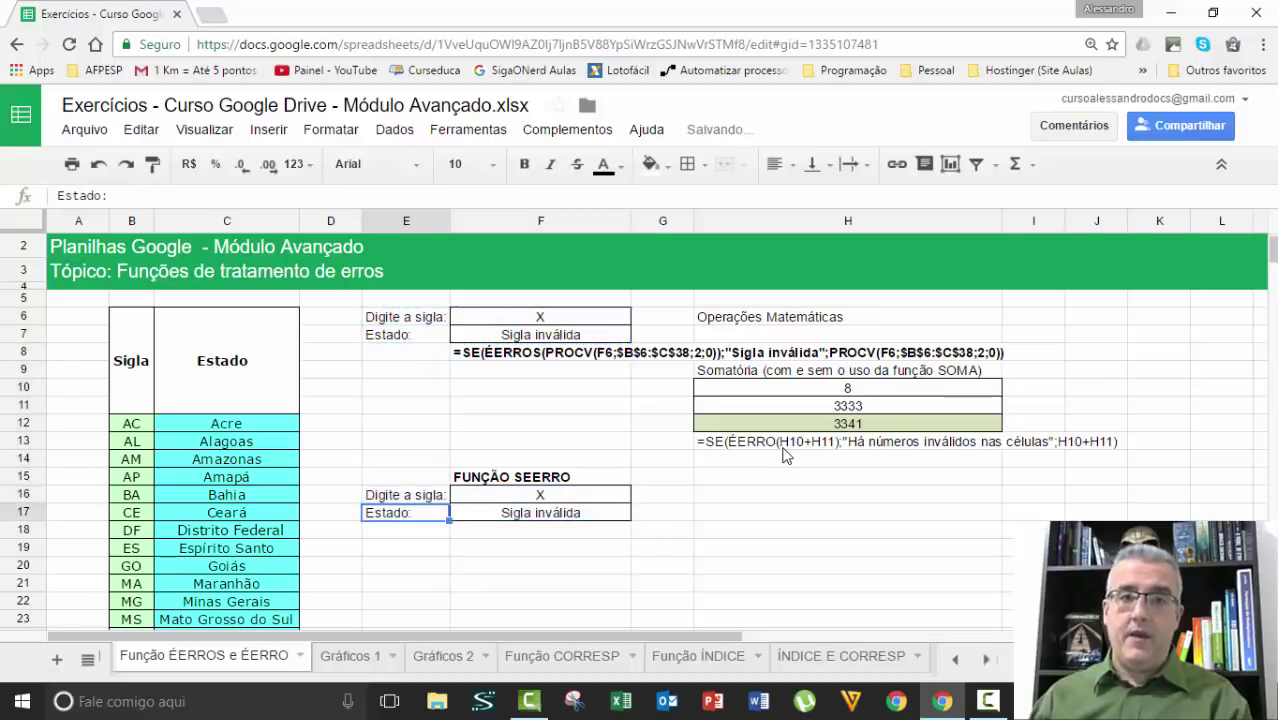
Start a formula in F17 with =SEERRO(PROCV(F16;$B$6:$C$38;2;0) as its value argument.
key(Right)
text(=SEERRO()
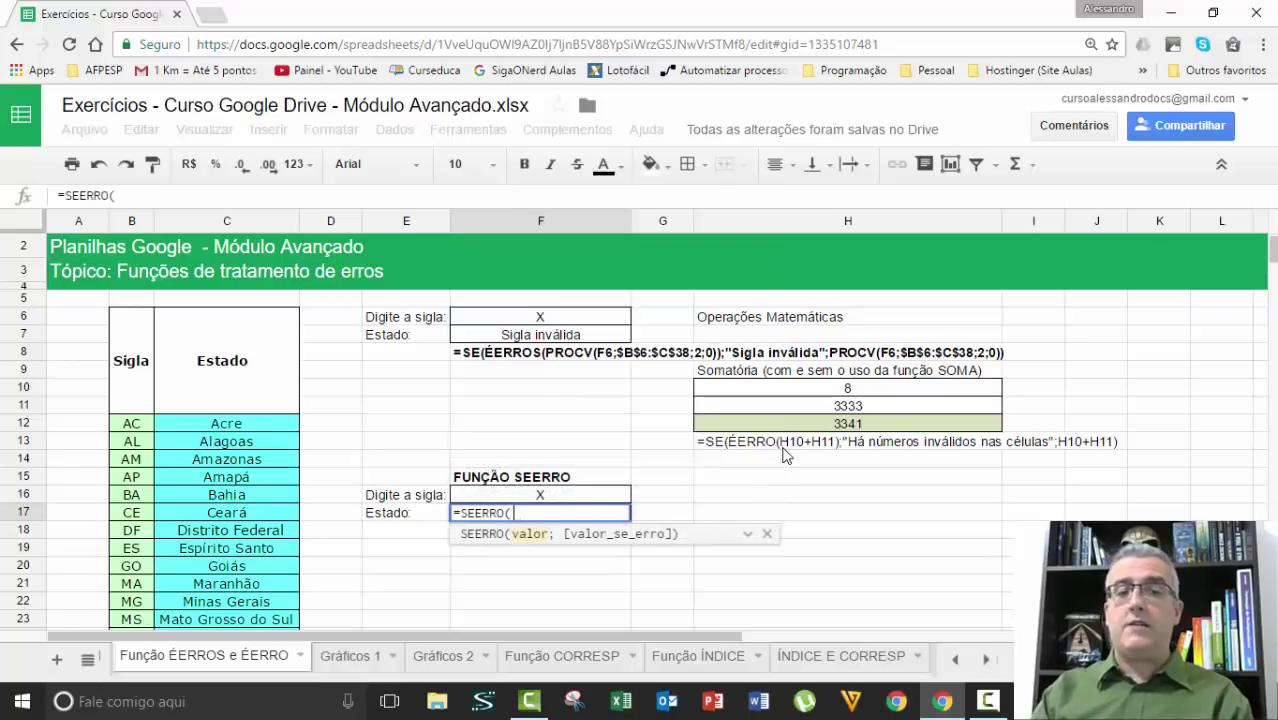
text(PROCV()
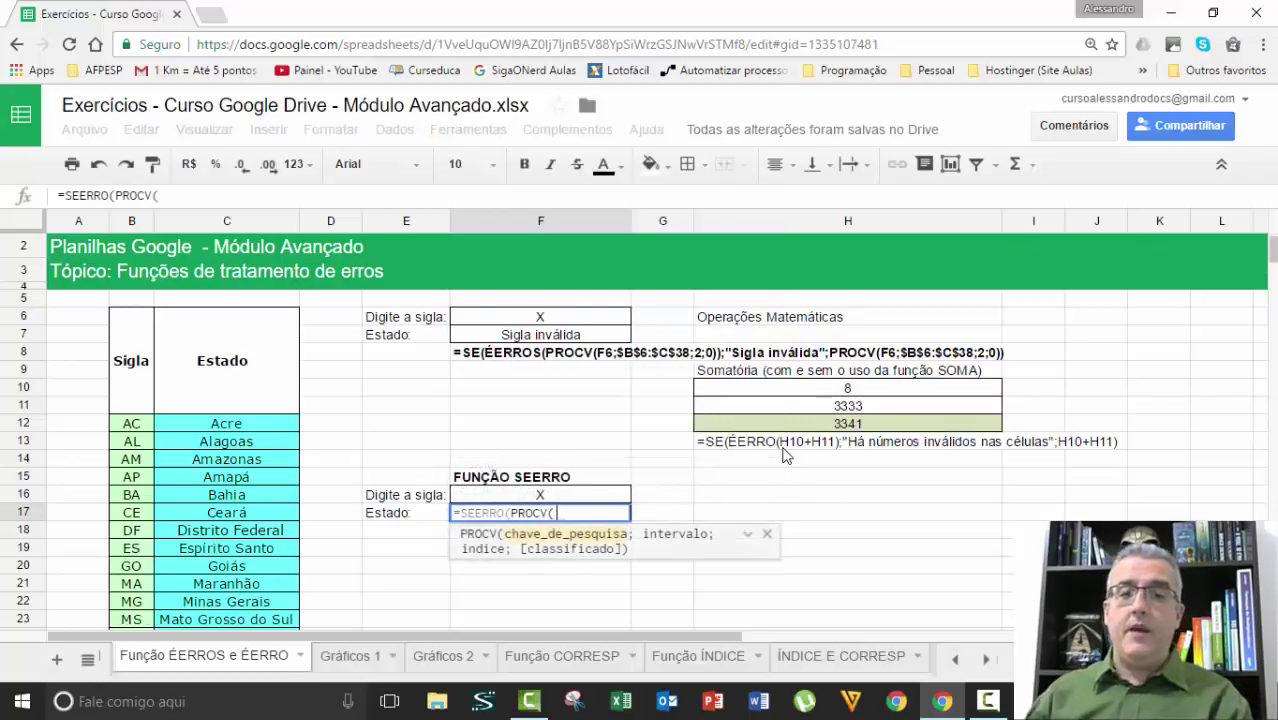
key(Up)
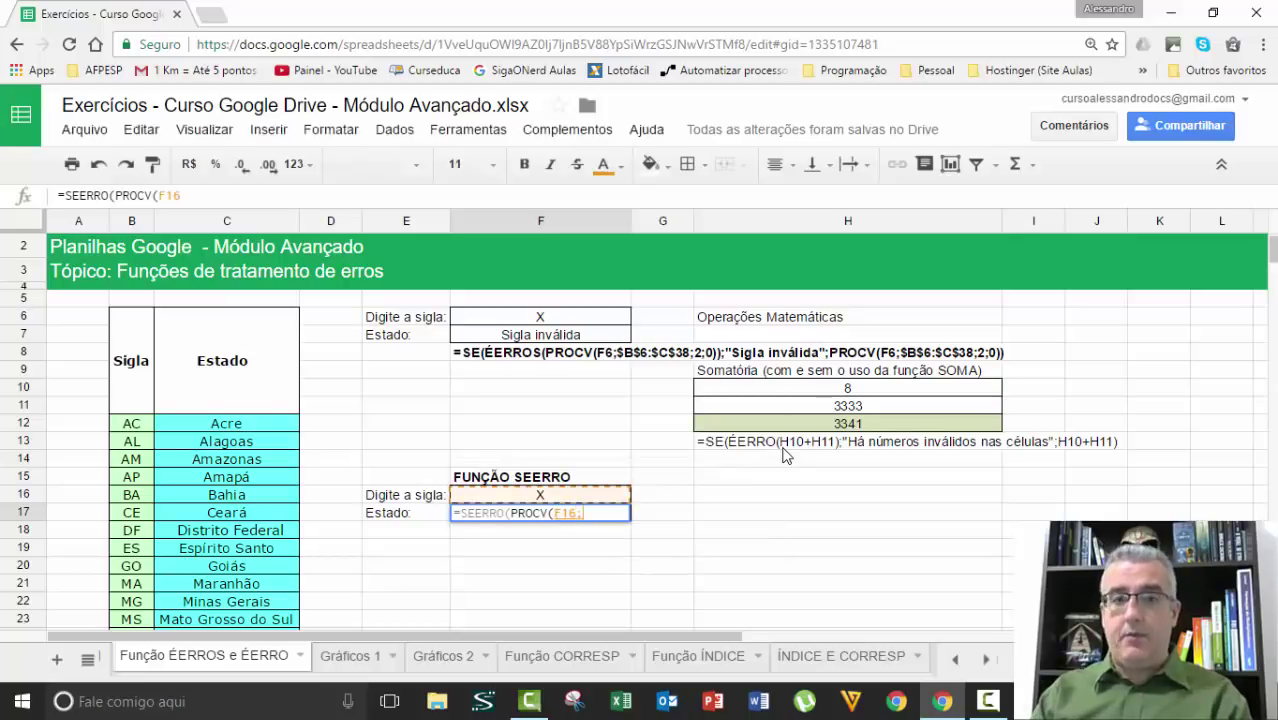
text(;)
scroll(619, 456, down, 5)
drag(243, 580, 136, 383)
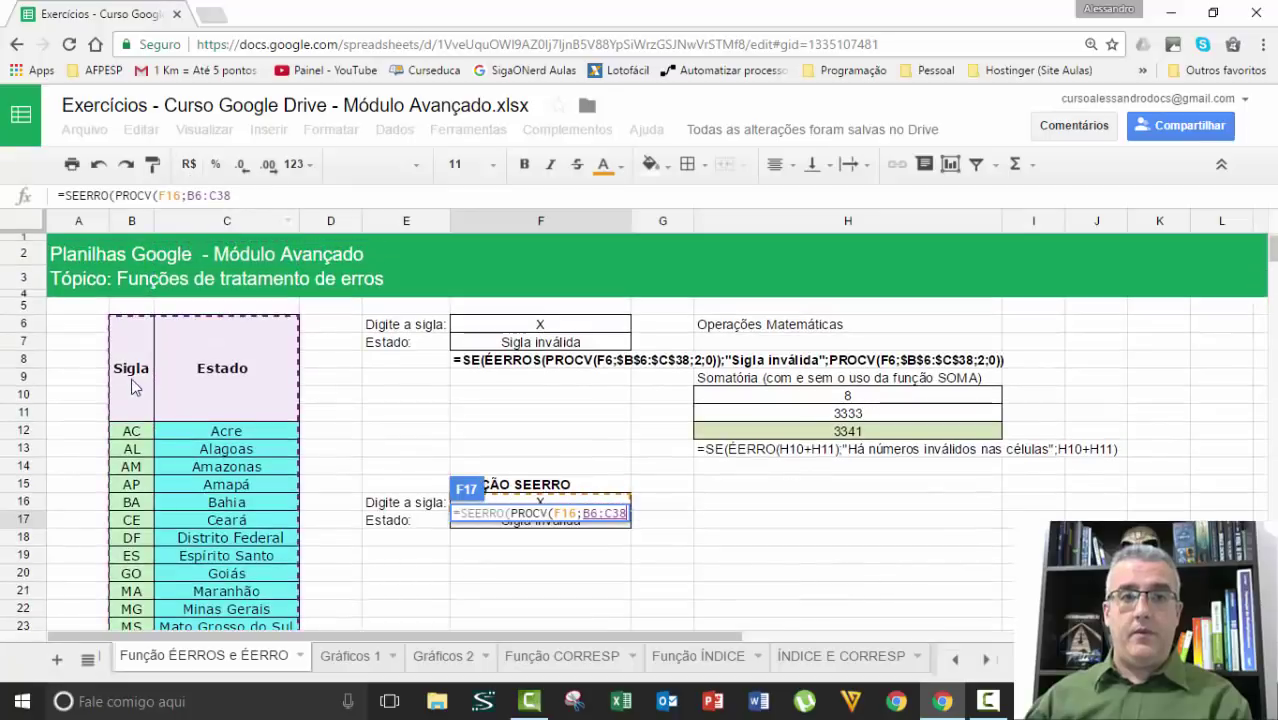
key(F4)
text(;)
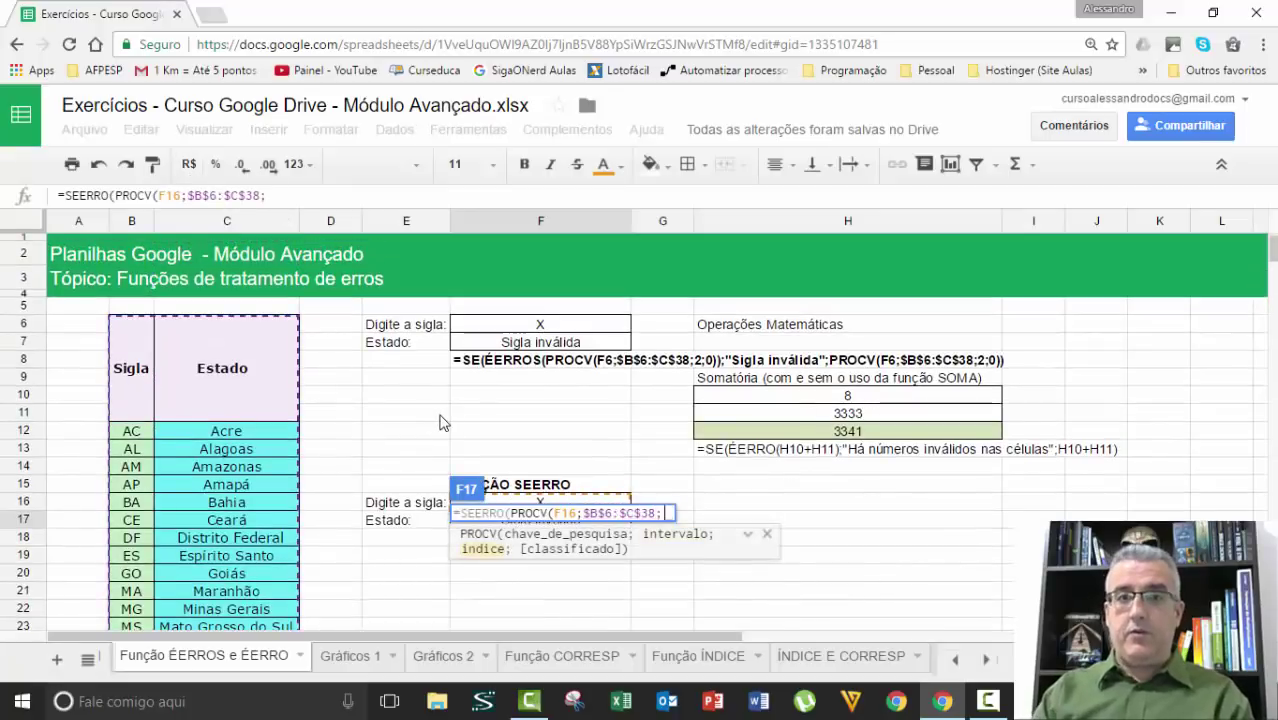
text(2)
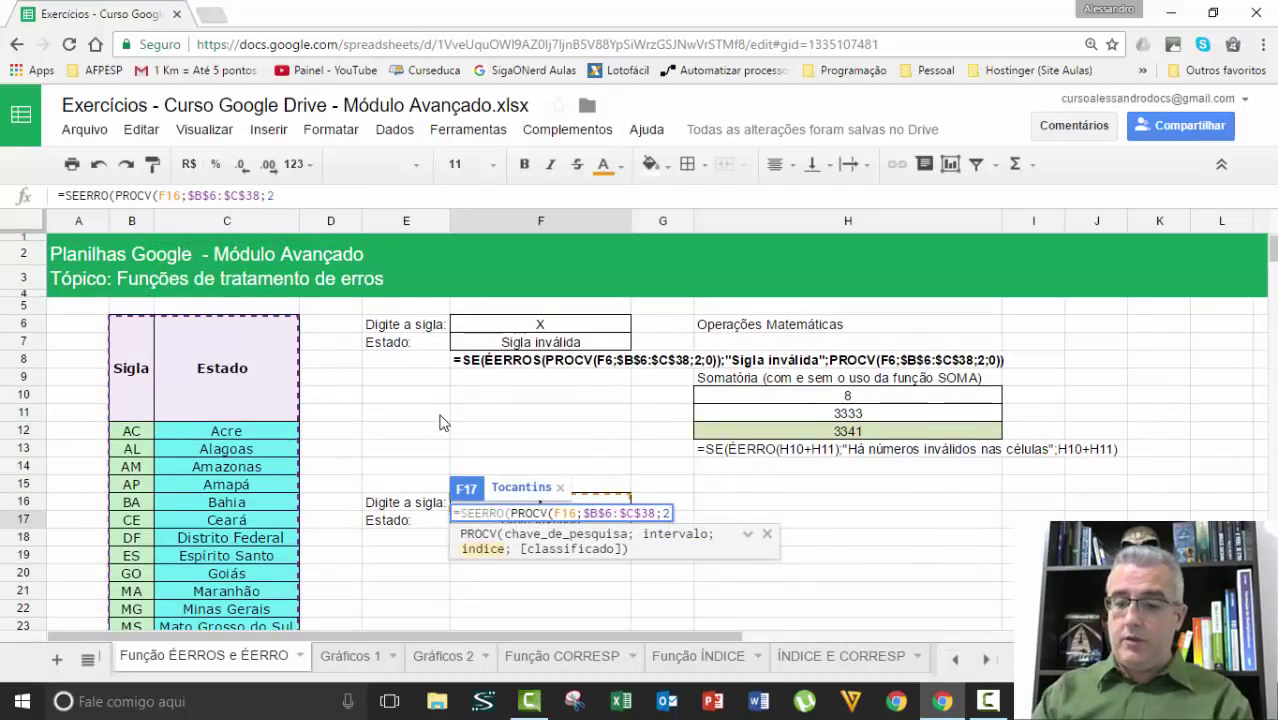
text(;0))
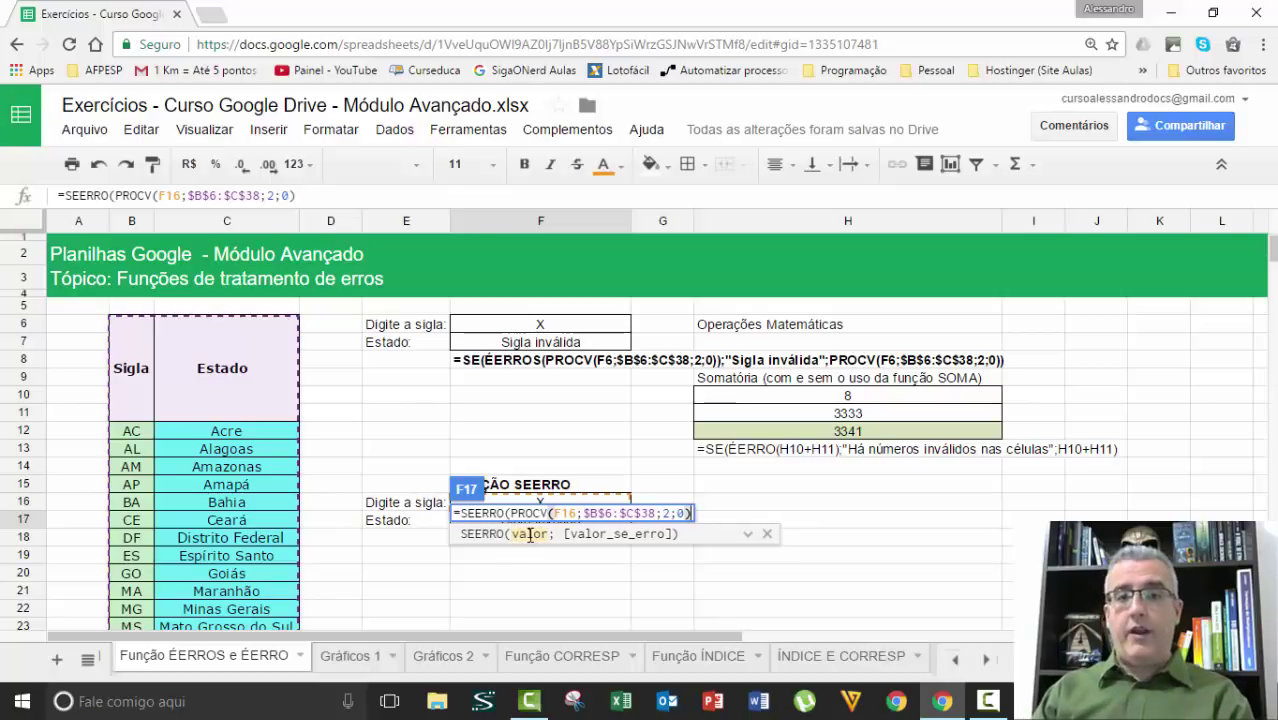
Complete the SEERRO formula in F17 with "Sigla inválida" as the value returned on error.
text(;)
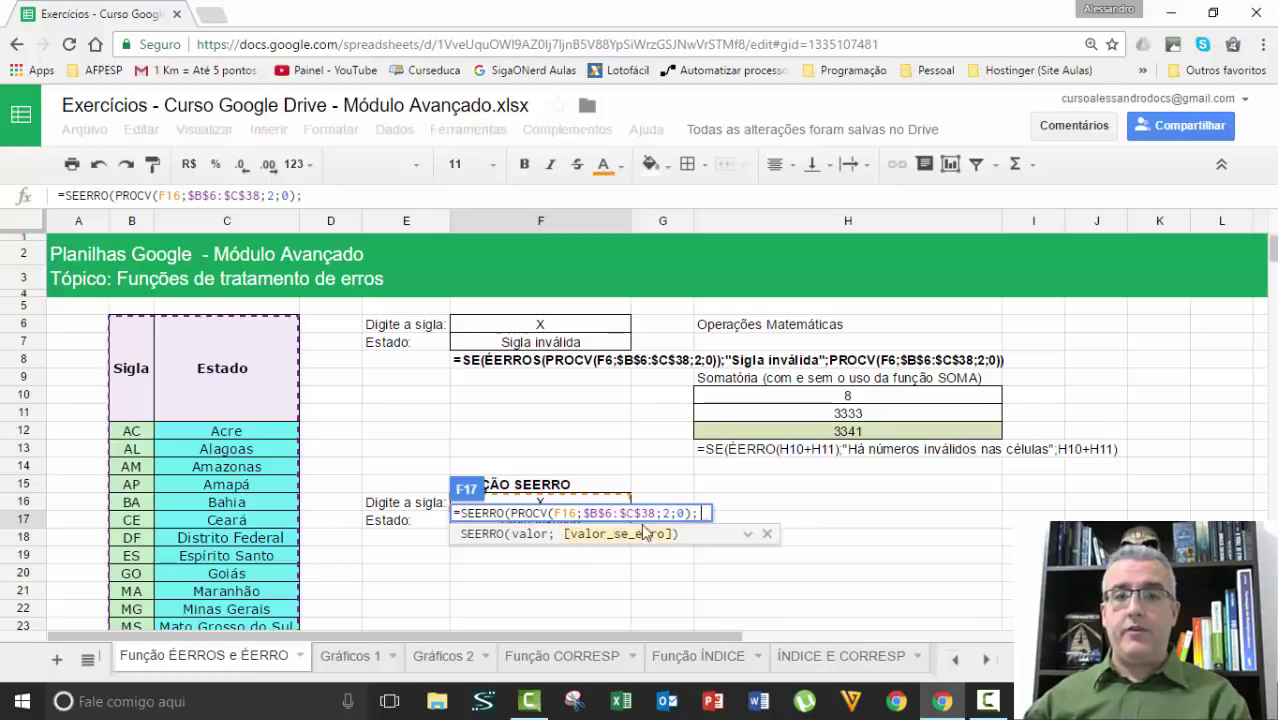
text("S)
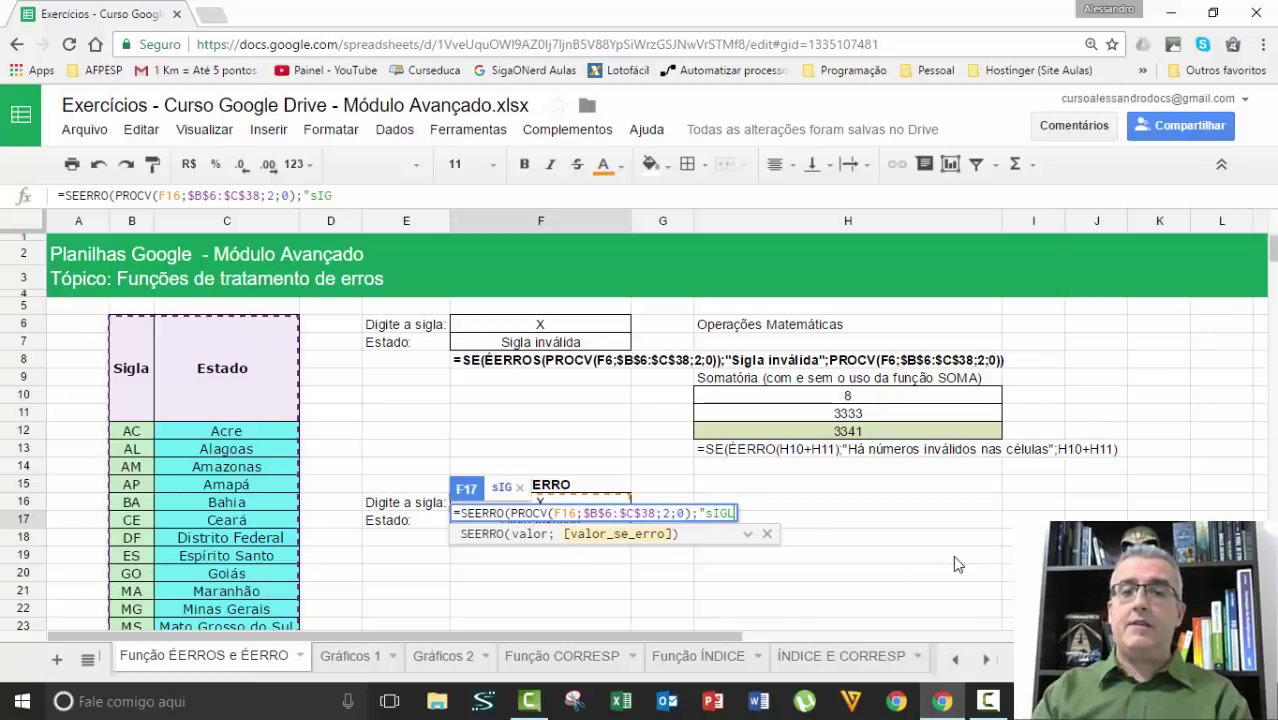
text(igla inválida")
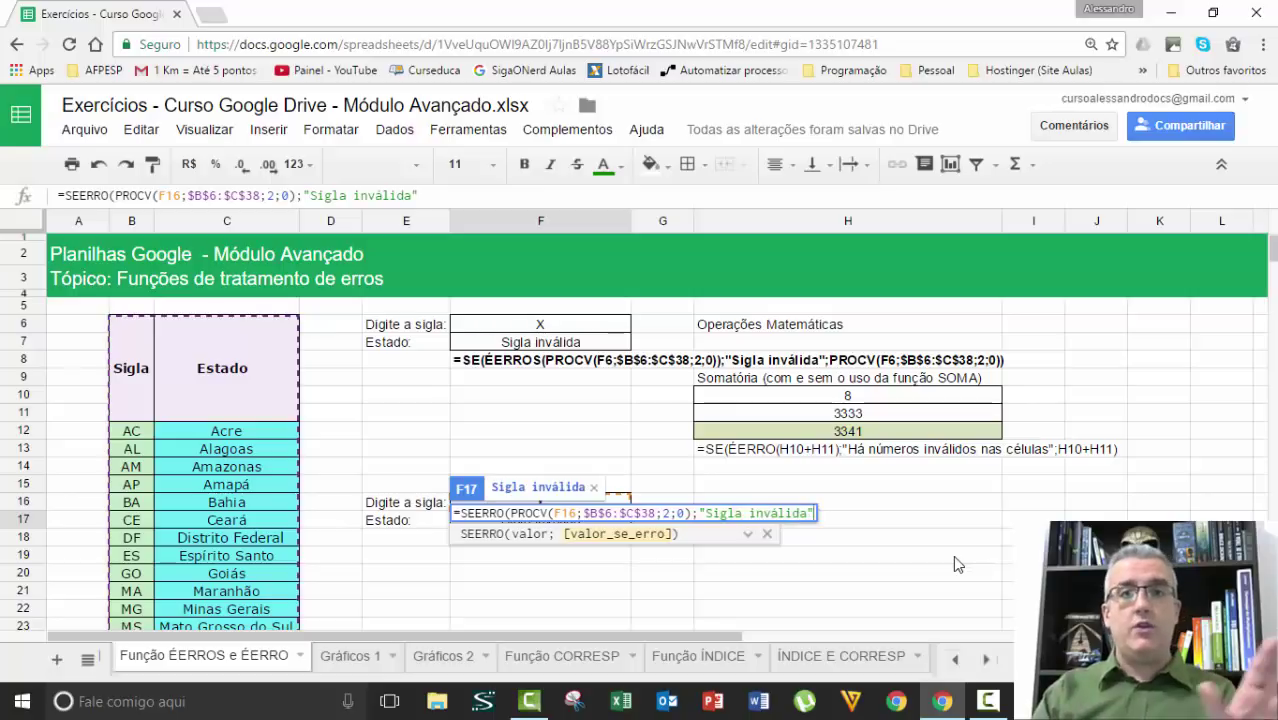
text())
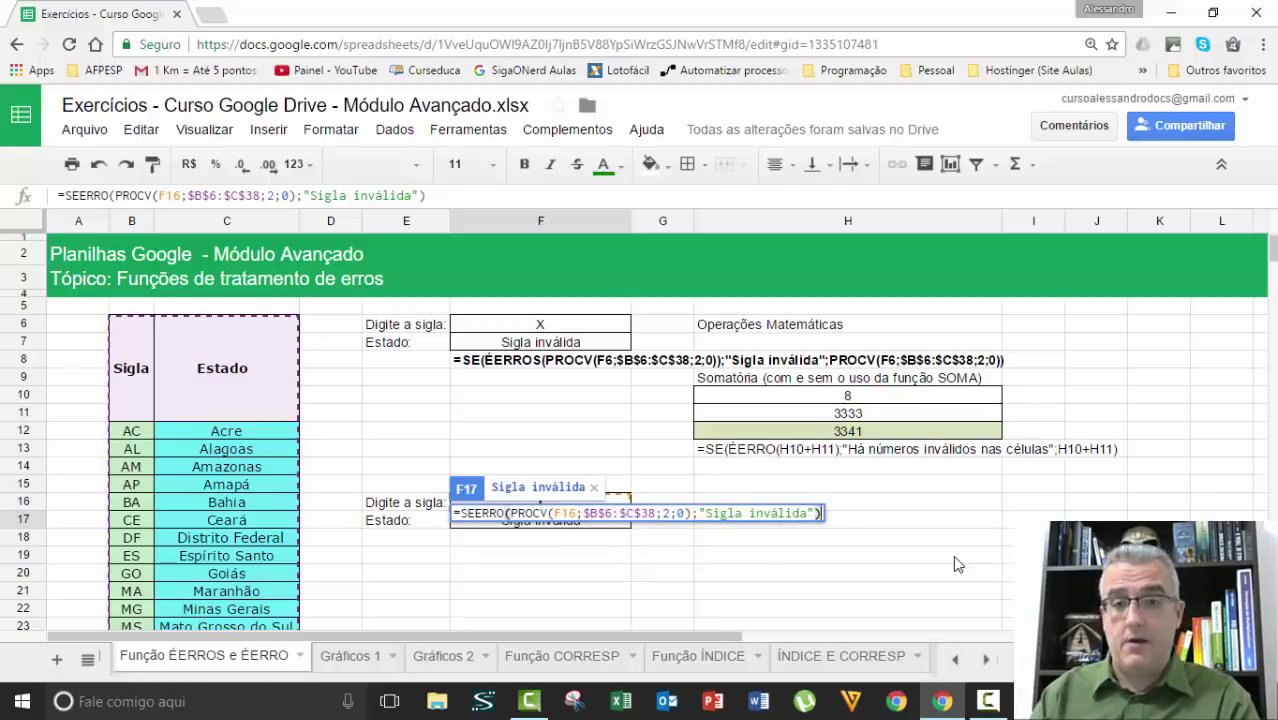
key(Return)
key(Up)
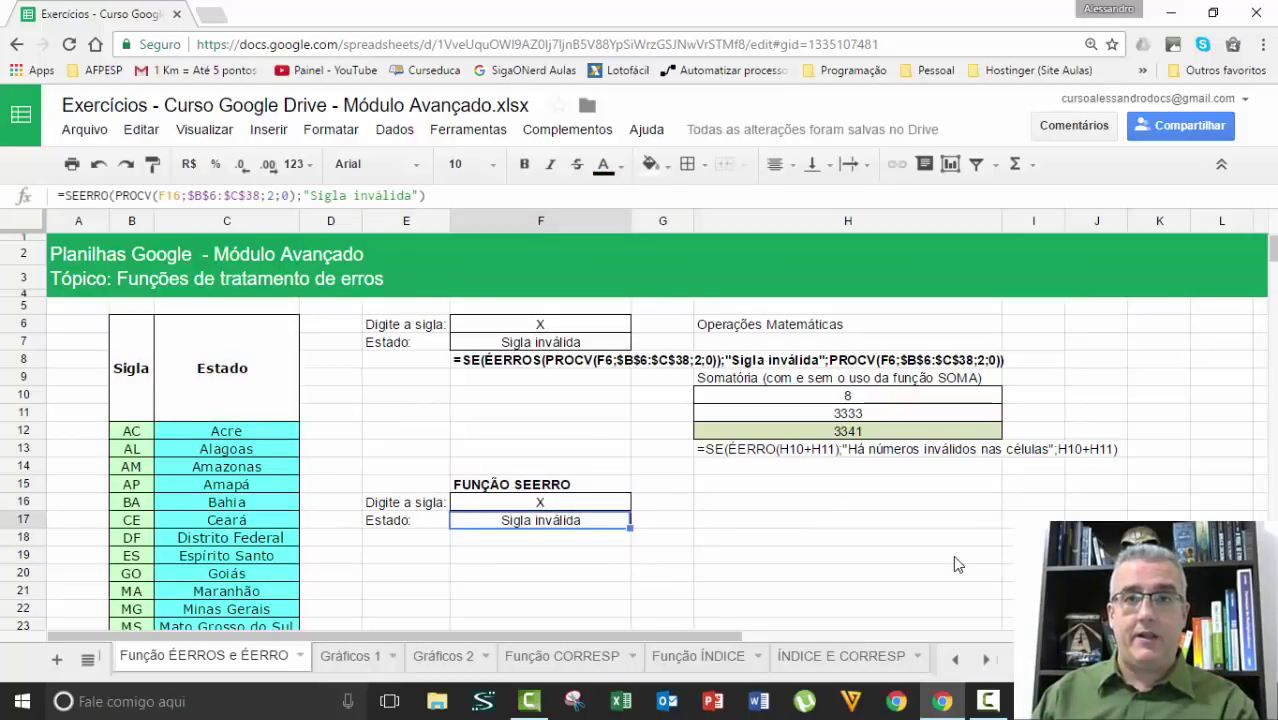
Enter the sigla SP in F16 to test the SEERRO lookup.
key(Up)
text(SP)
key(Up)
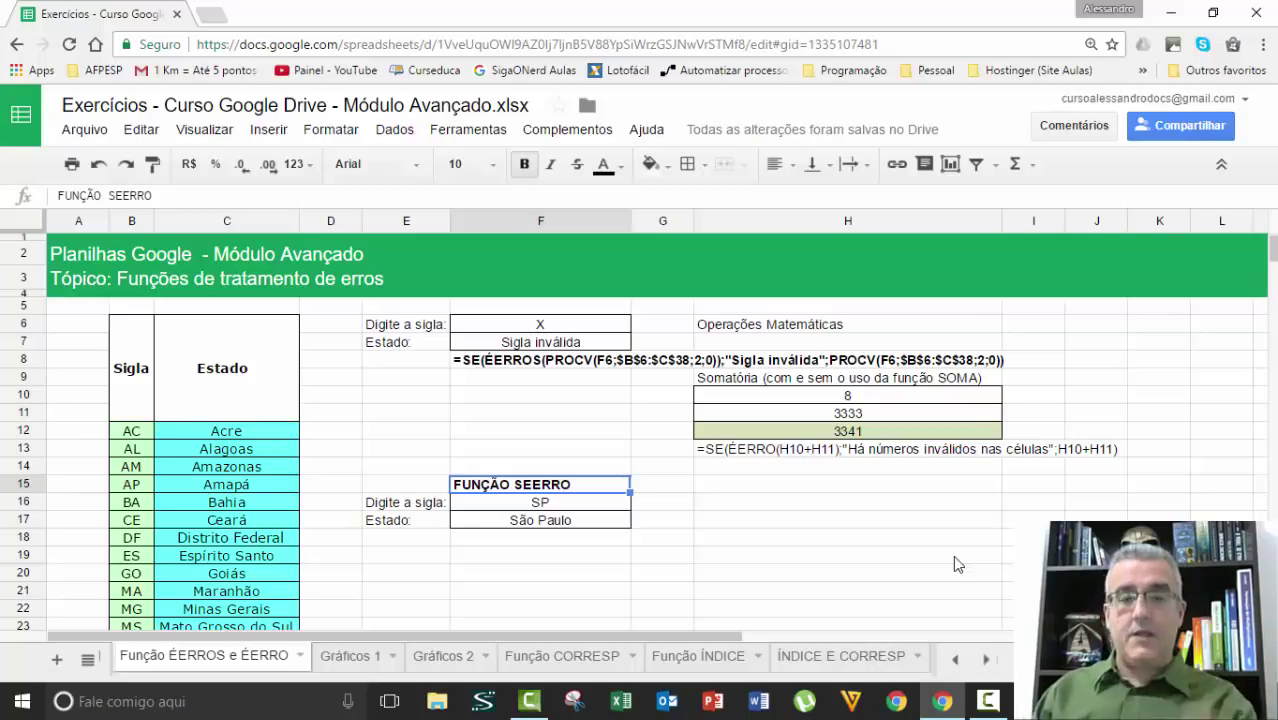
Copy the formula from F17 into F18 as visible text, '=SEERRO(PROCV(F16;$B$6:$C$38;2;0);"Sigla inválida"), and make it bold.
key(Down)
key(Down)
key(F2)
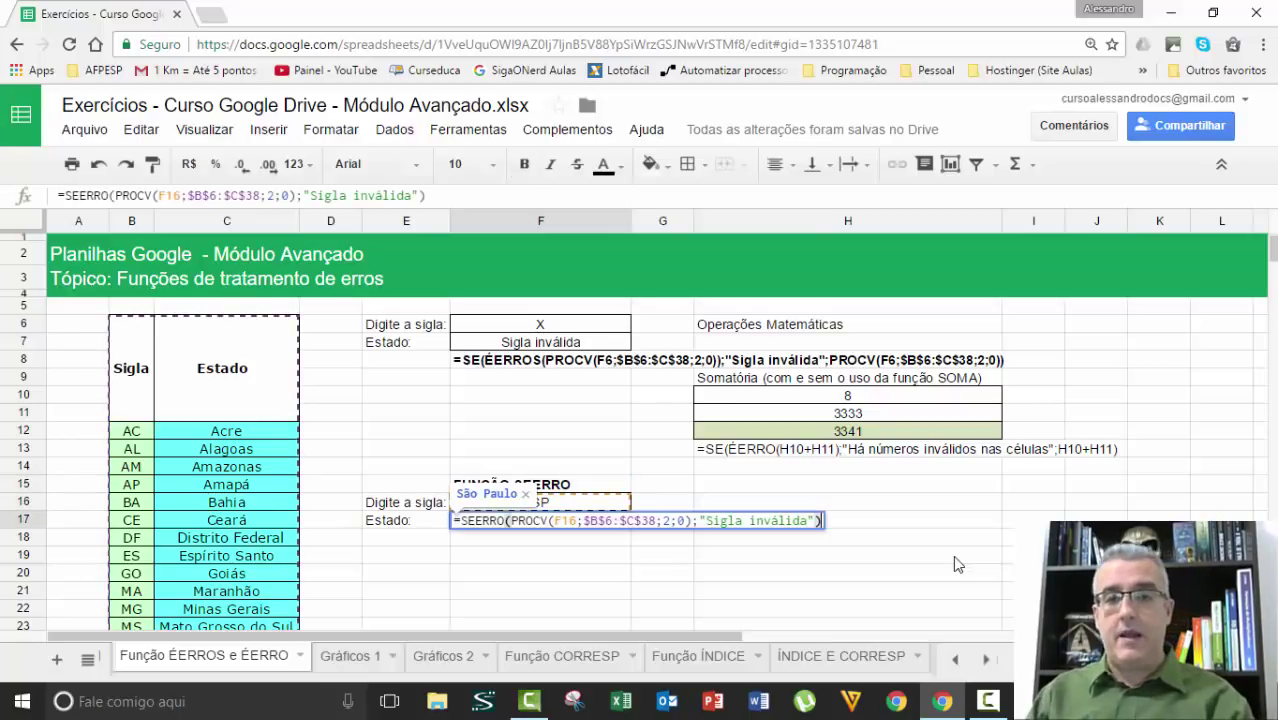
key(Return)
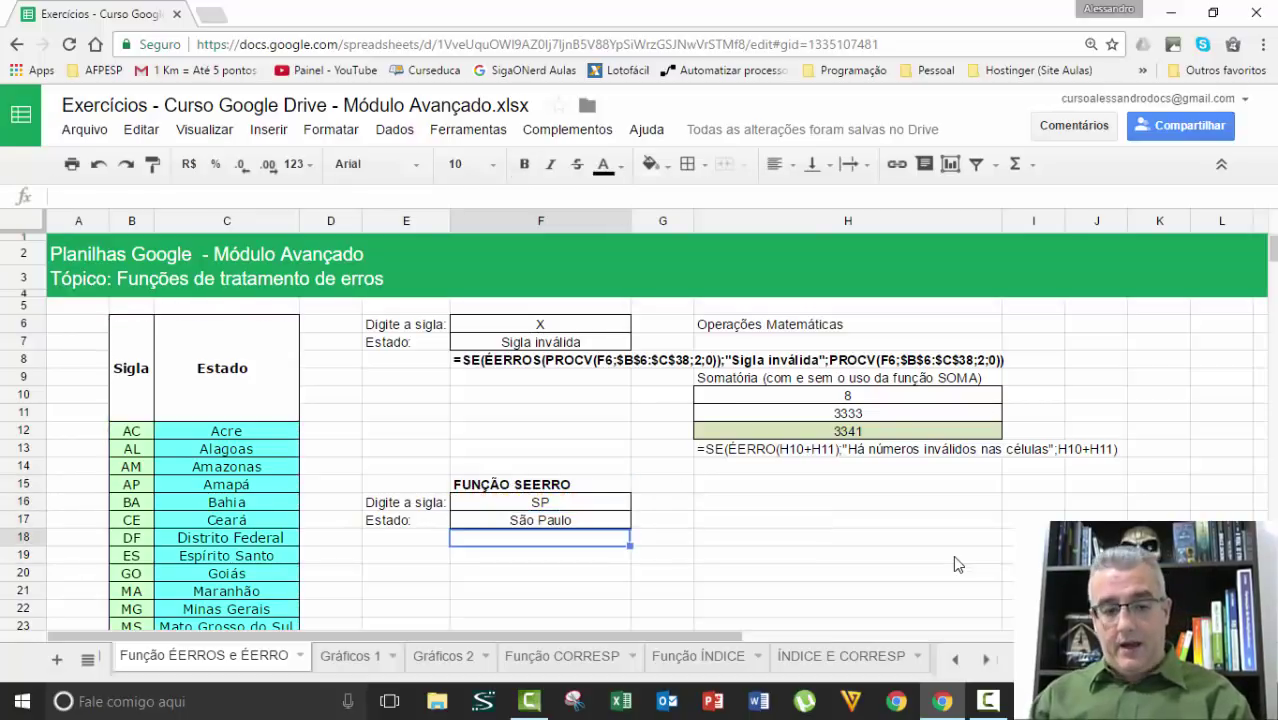
key(F2)
text(=SEERRO(PROCV(F16;$B$6:$C$38;2;0);"Sigla inválida"))
key(Return)
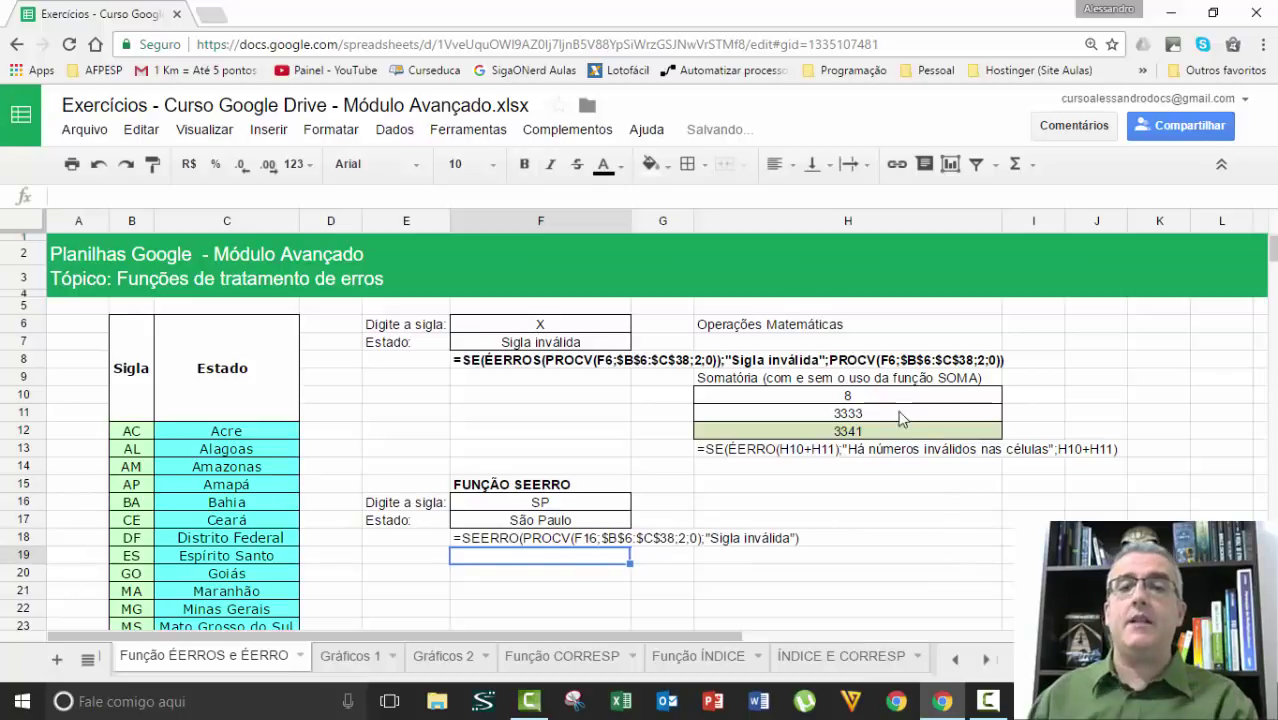
click(527, 545)
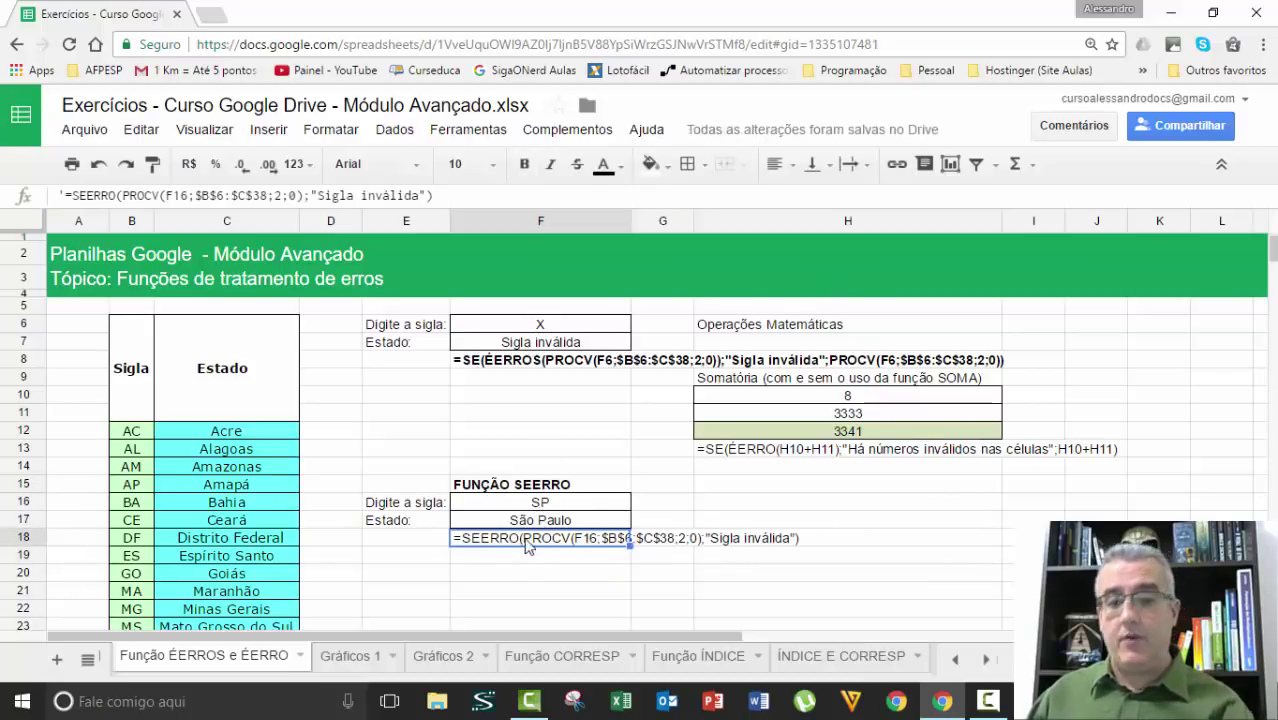
key(ctrl+b)
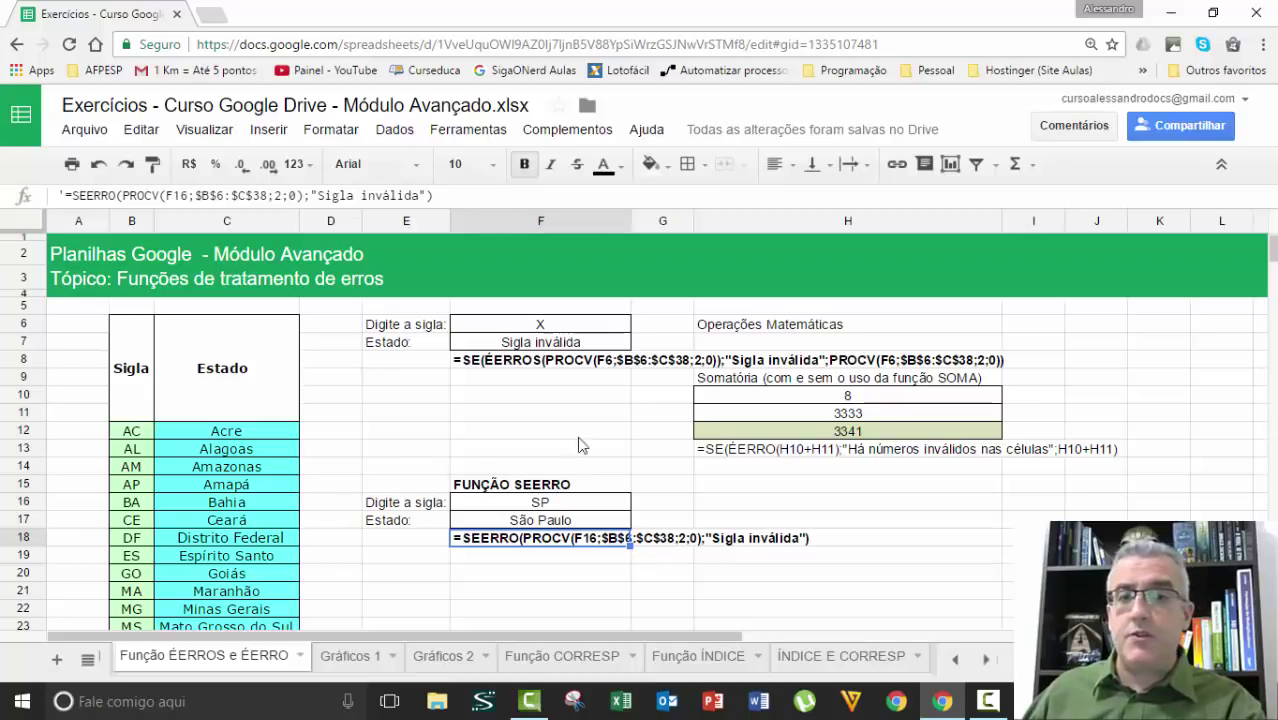
click(584, 377)
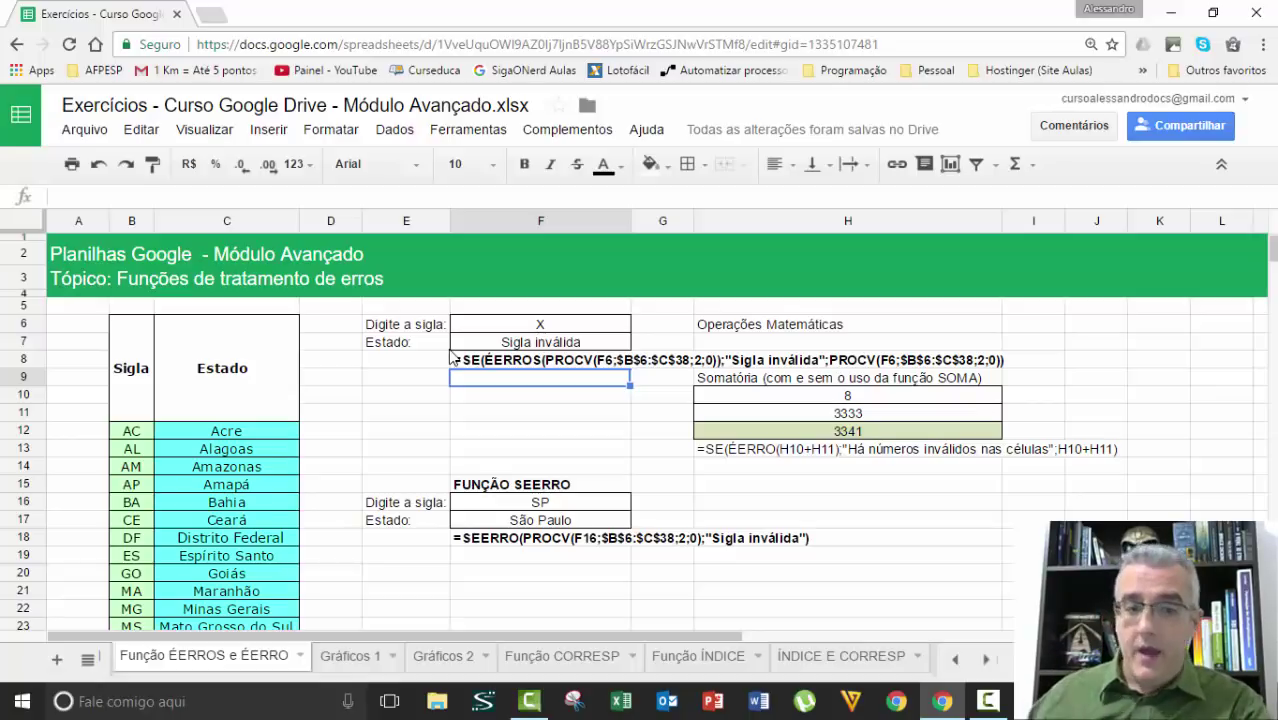
Change the tab colour of the Função ÉERROS e ÉERRO sheet to blue.
click(299, 656)
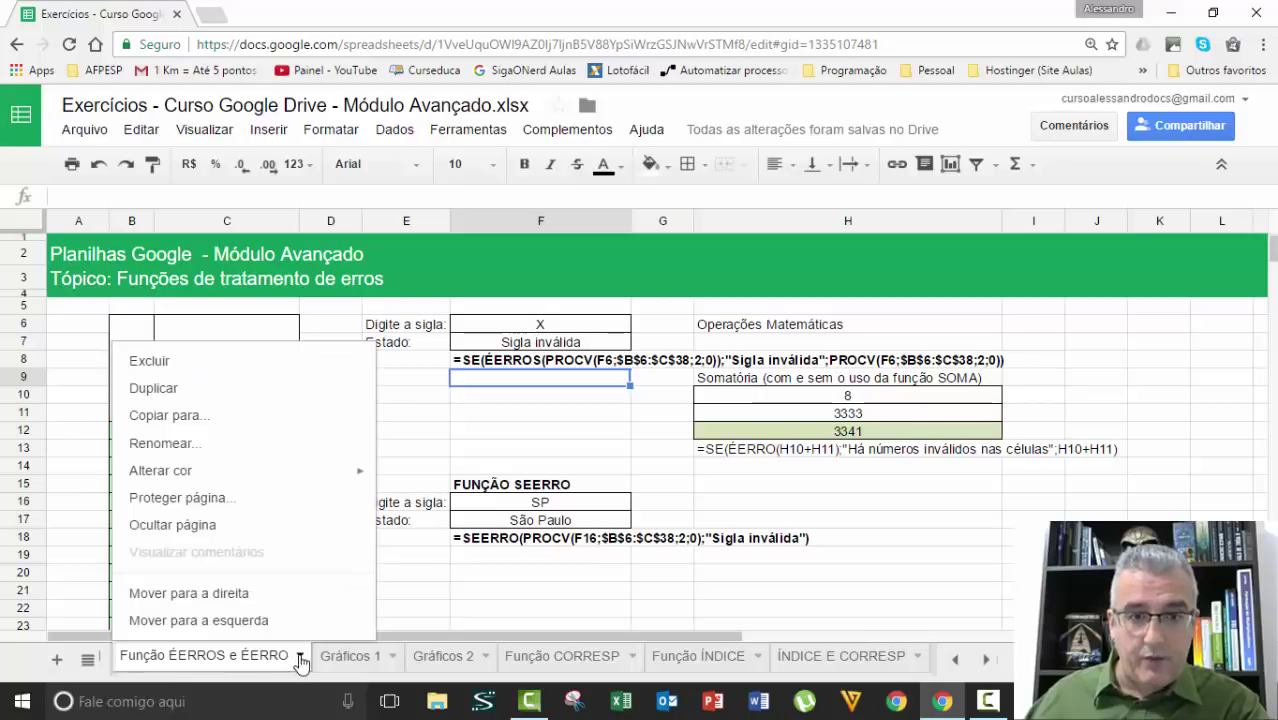
mouse_move(308, 478)
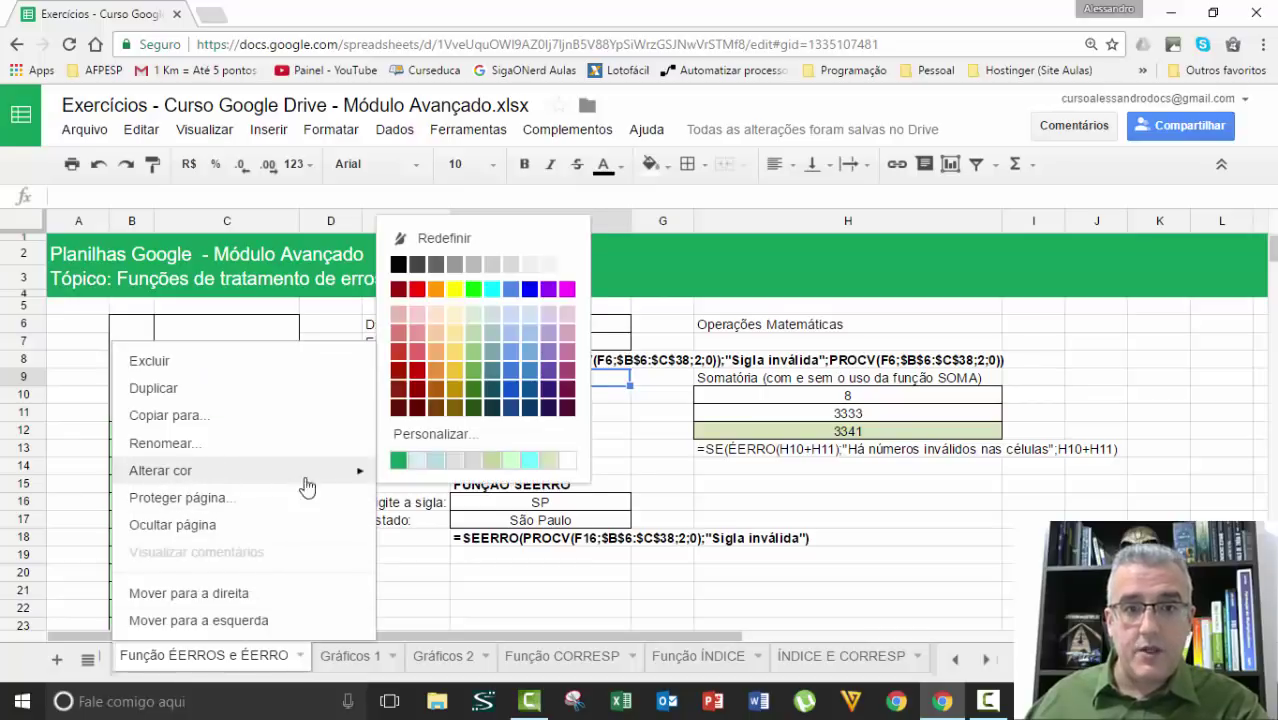
click(529, 289)
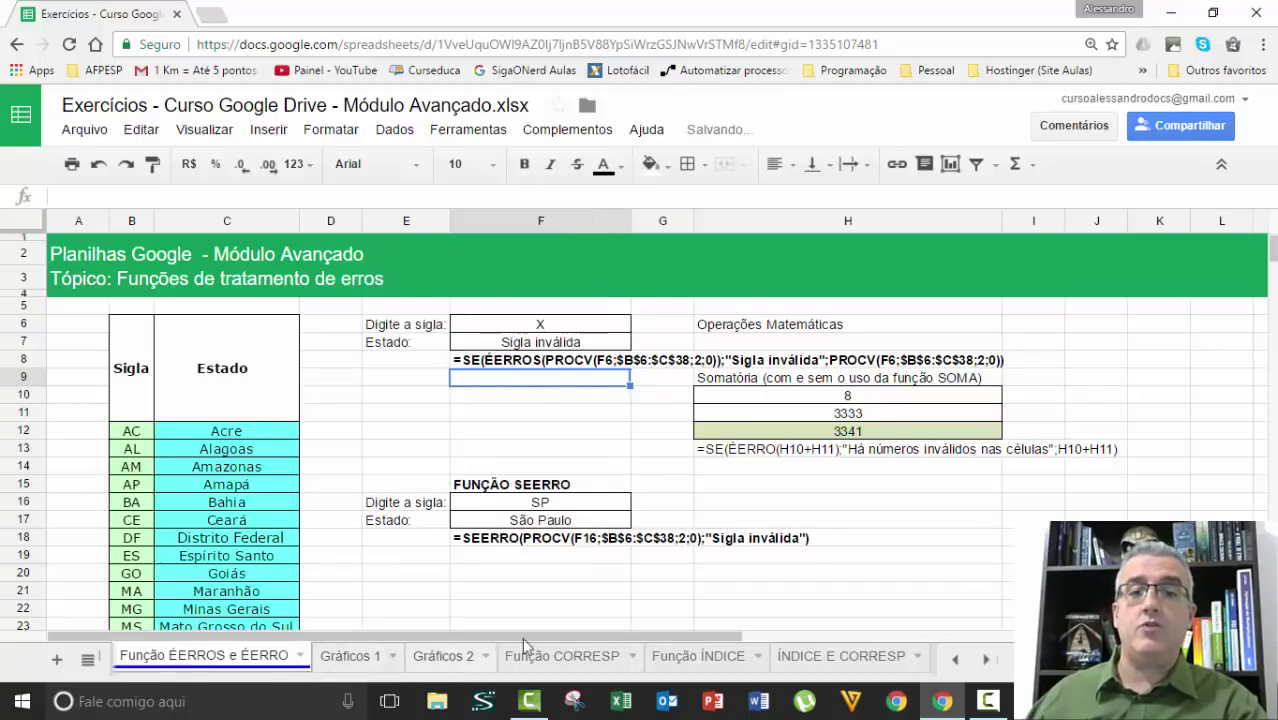
click(590, 452)
click(499, 401)
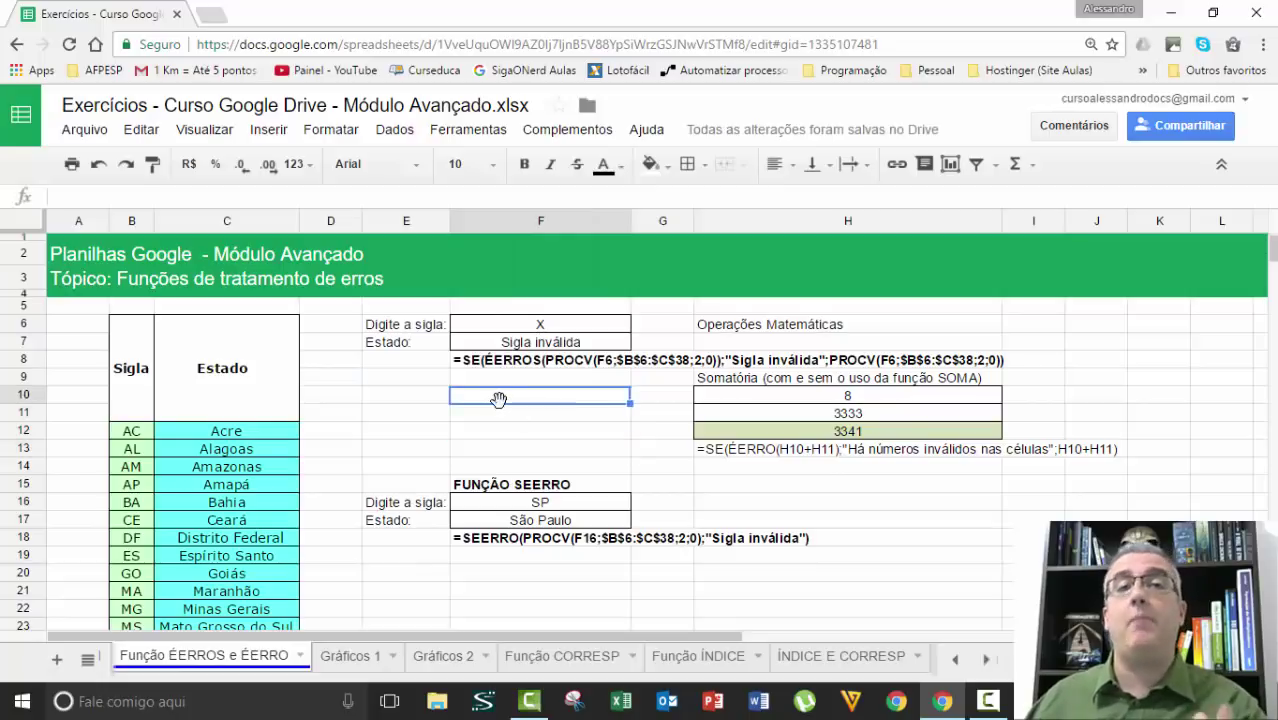